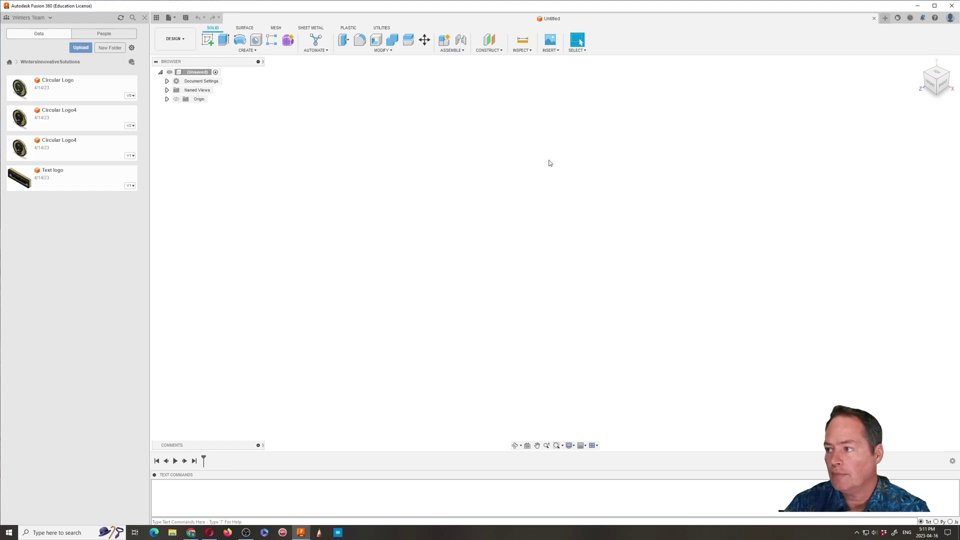
Step: Close the Data Panel and start a new sketch in the untitled design
click(156, 18)
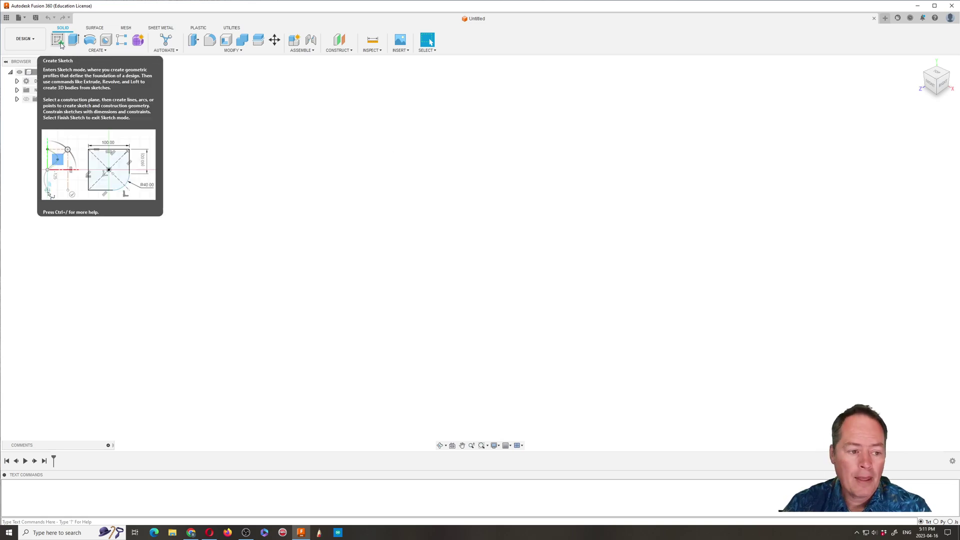
click(61, 43)
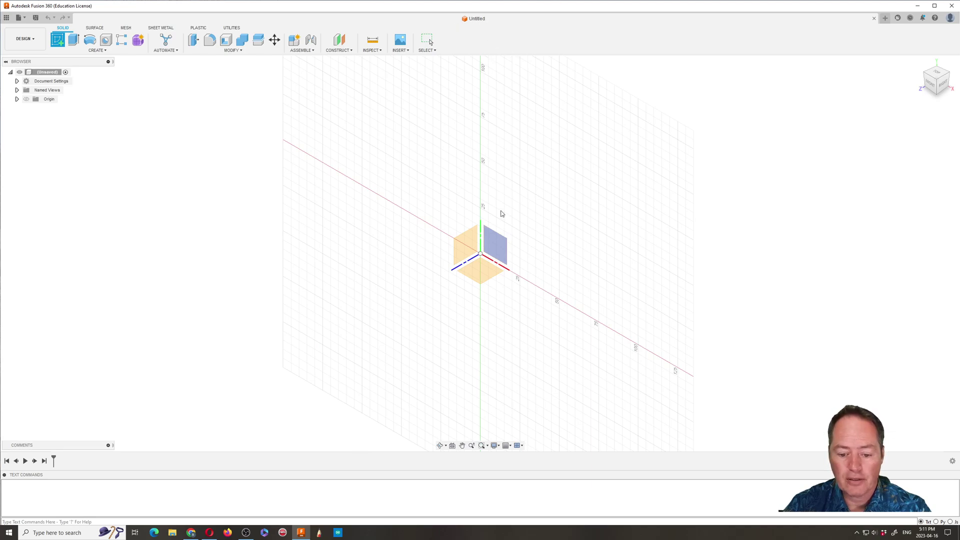
Step: Expand Origin in the Browser and make its planes and axes visible
click(17, 98)
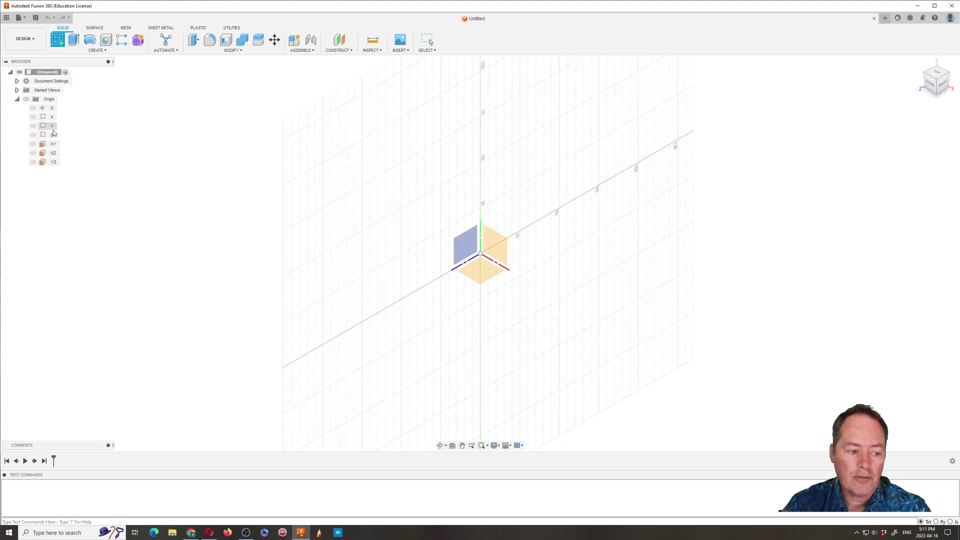
click(27, 99)
click(26, 99)
click(26, 100)
click(26, 99)
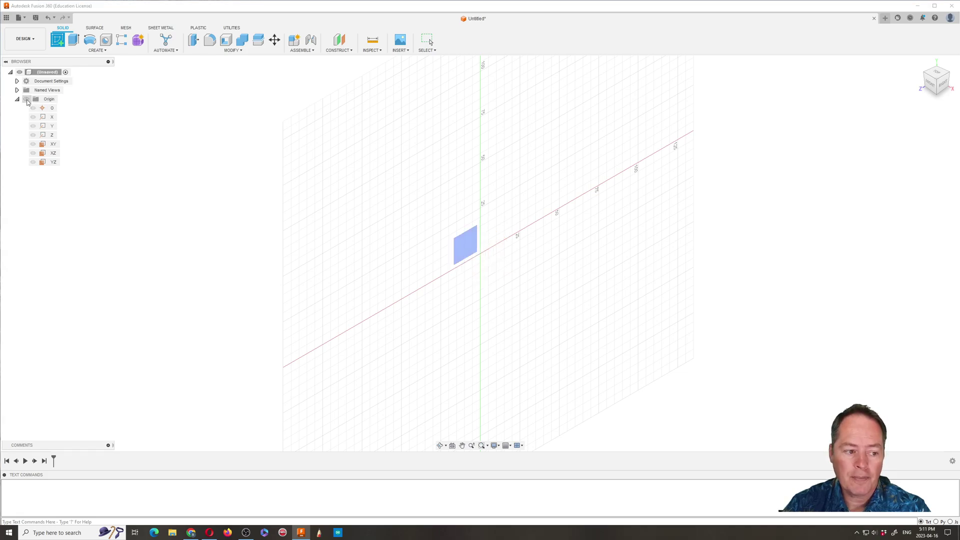
click(26, 100)
Step: Compare the XY, XZ and YZ planes, then place the sketch on XY
click(499, 255)
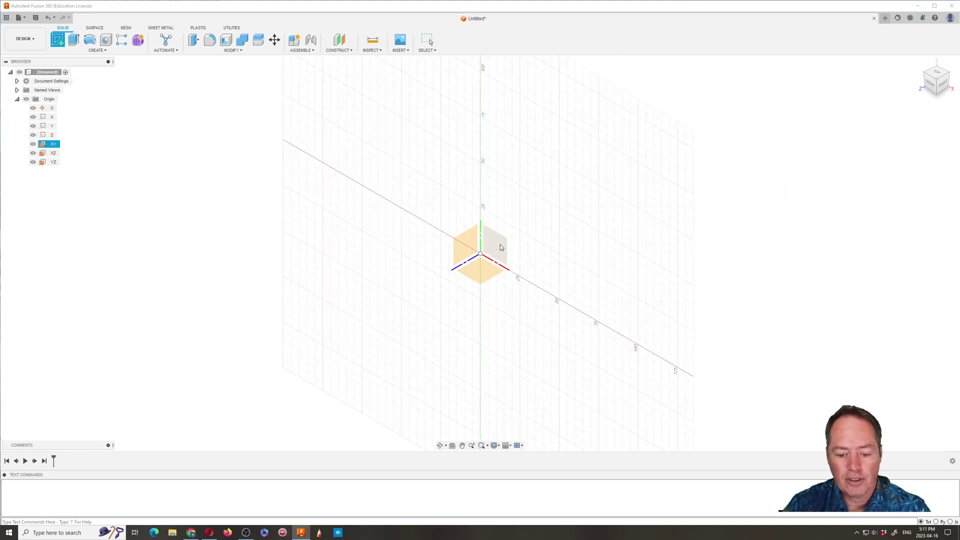
click(496, 266)
click(497, 254)
click(465, 244)
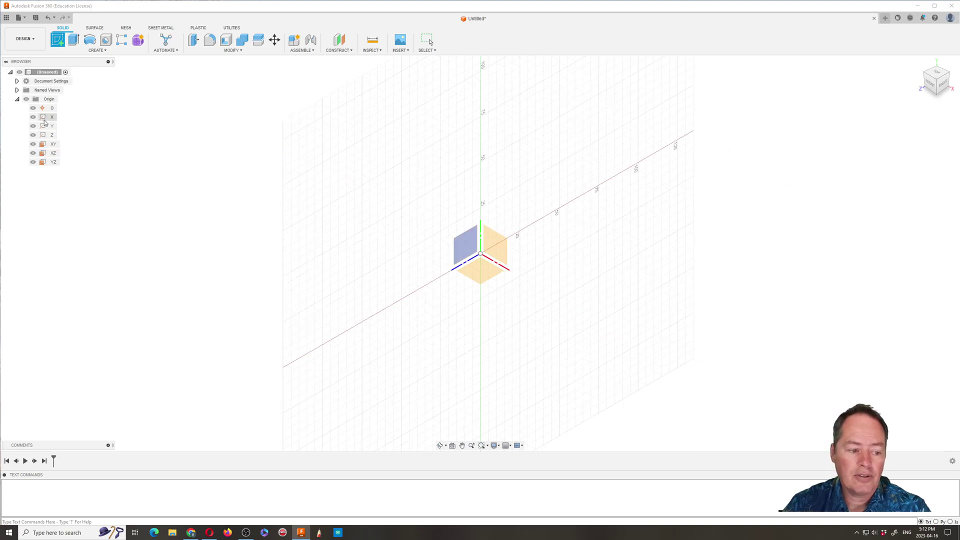
click(53, 153)
click(54, 145)
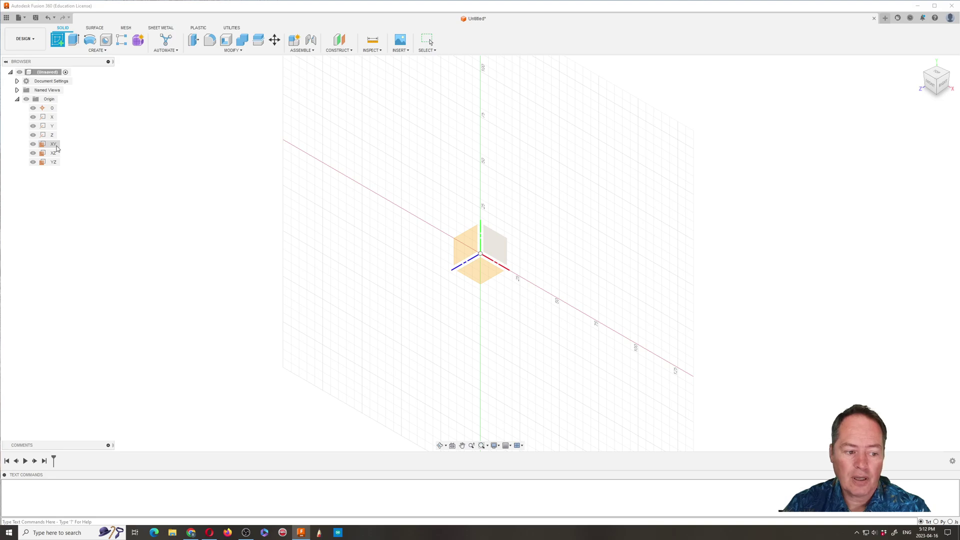
click(55, 153)
click(54, 162)
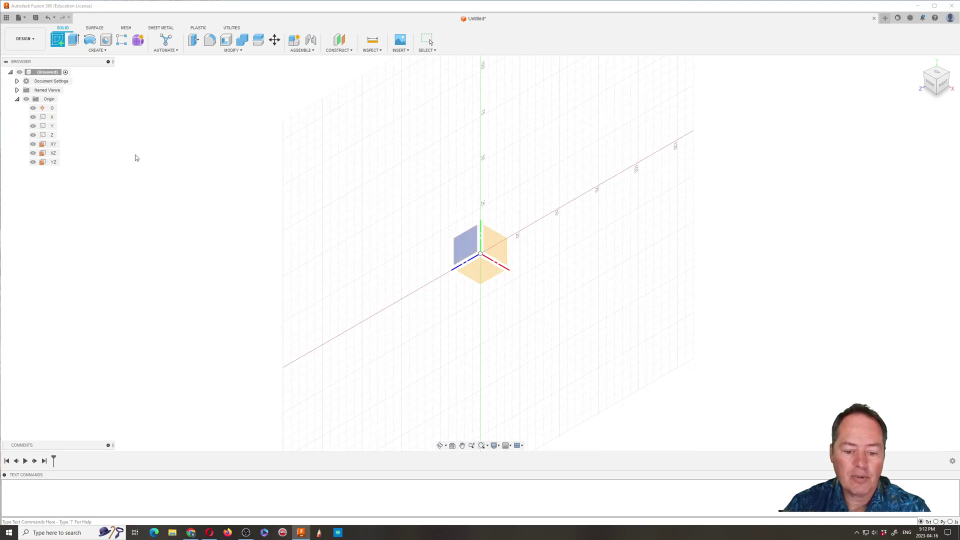
click(500, 248)
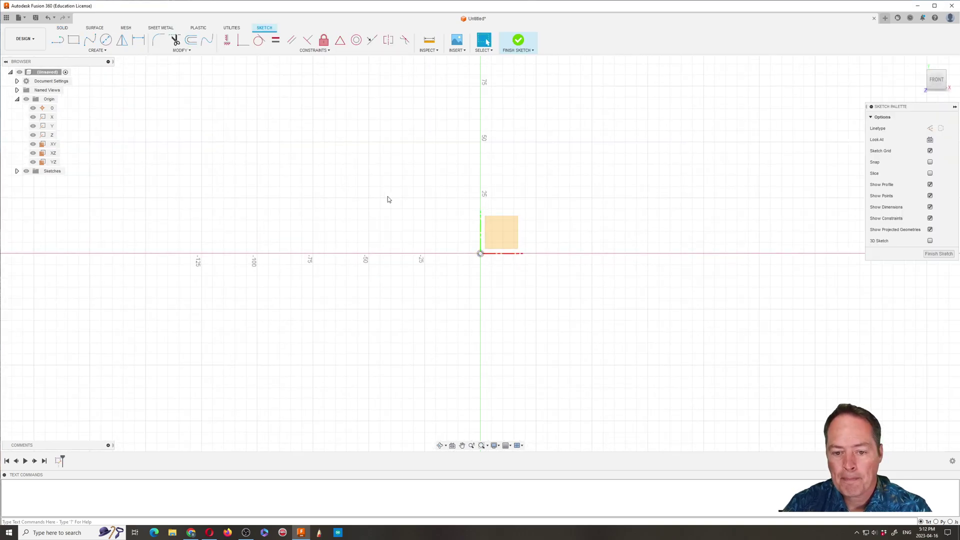
Step: Draw a 30 × 30 mm center rectangle centred on the origin
scroll(588, 181, up, 1)
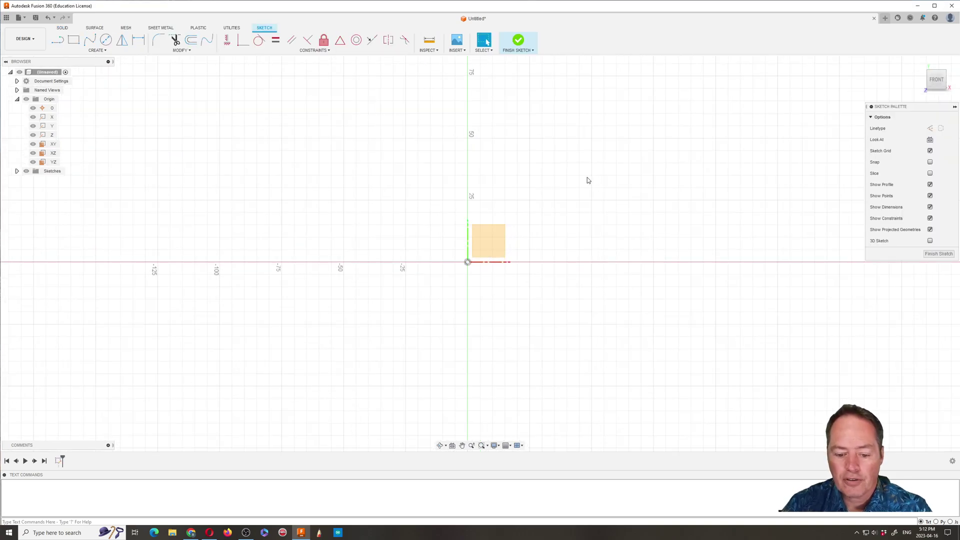
click(74, 41)
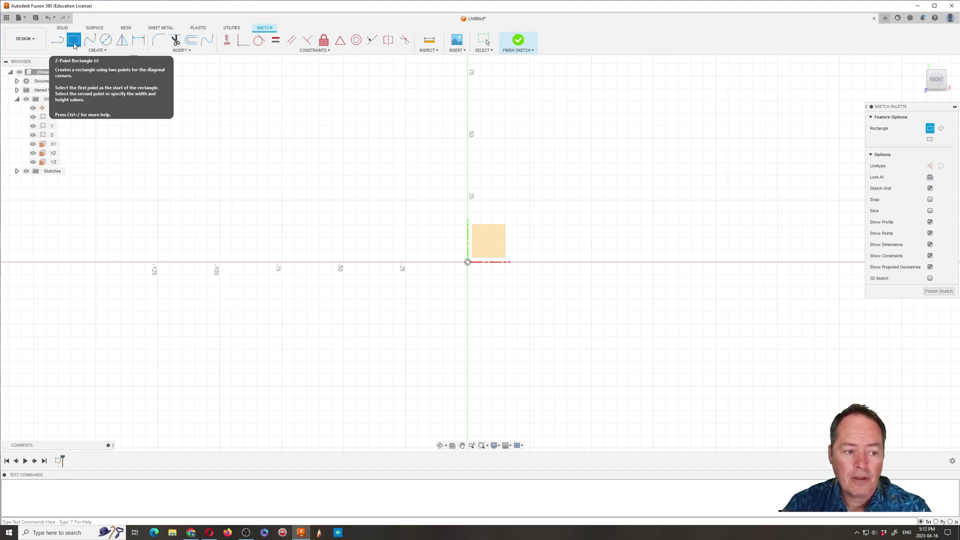
click(929, 140)
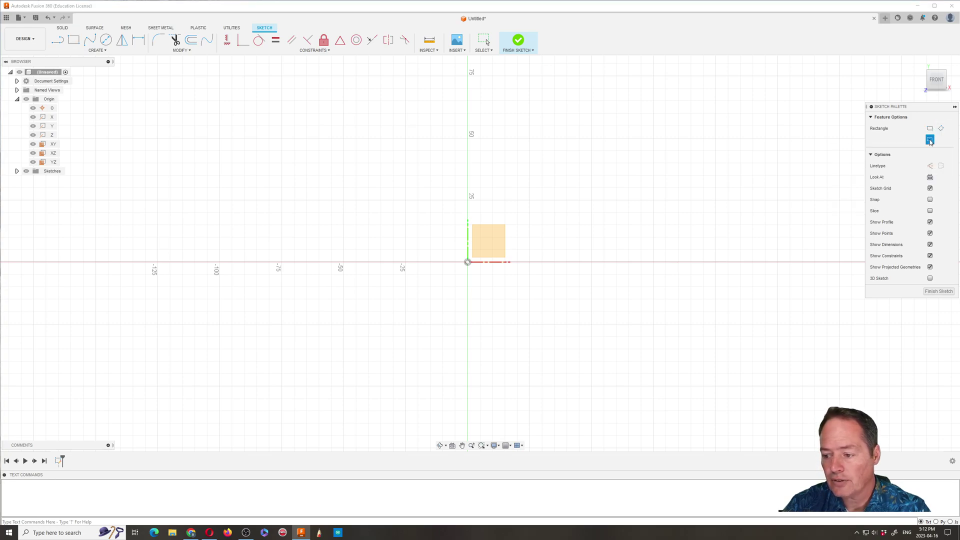
click(467, 262)
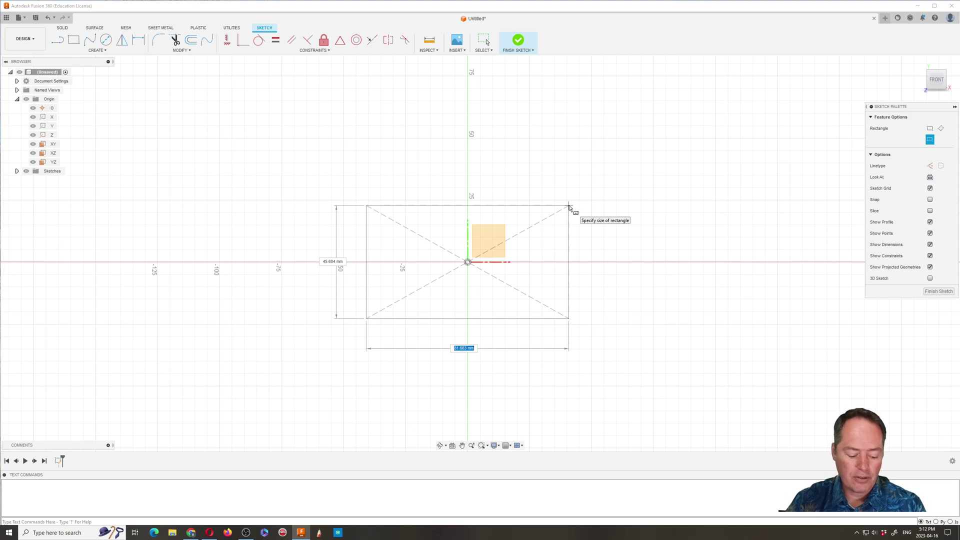
key(Tab)
key(Tab)
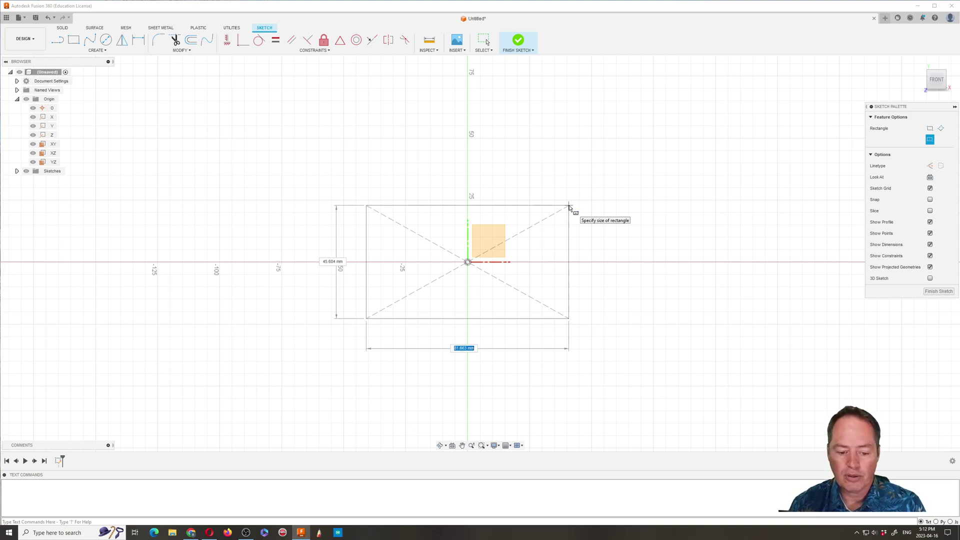
key(Tab)
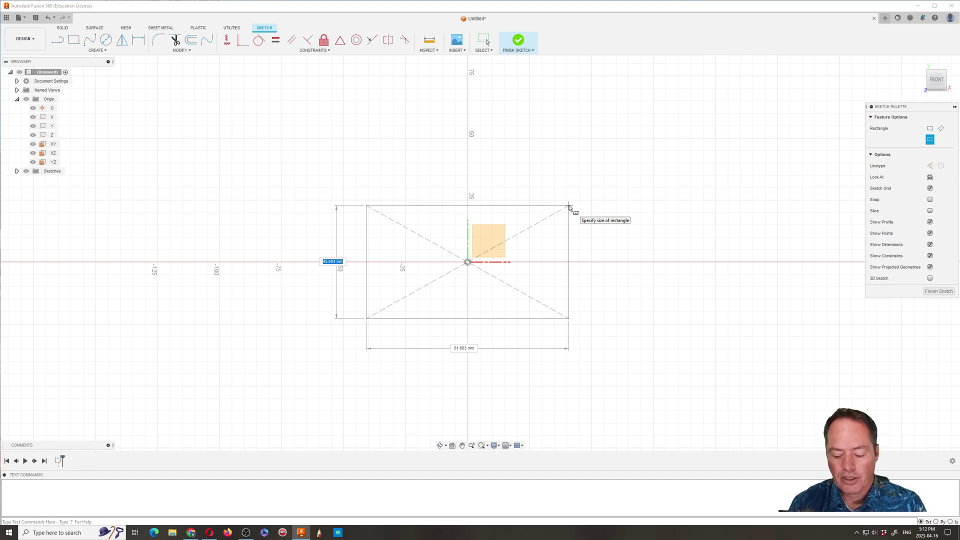
text(30)
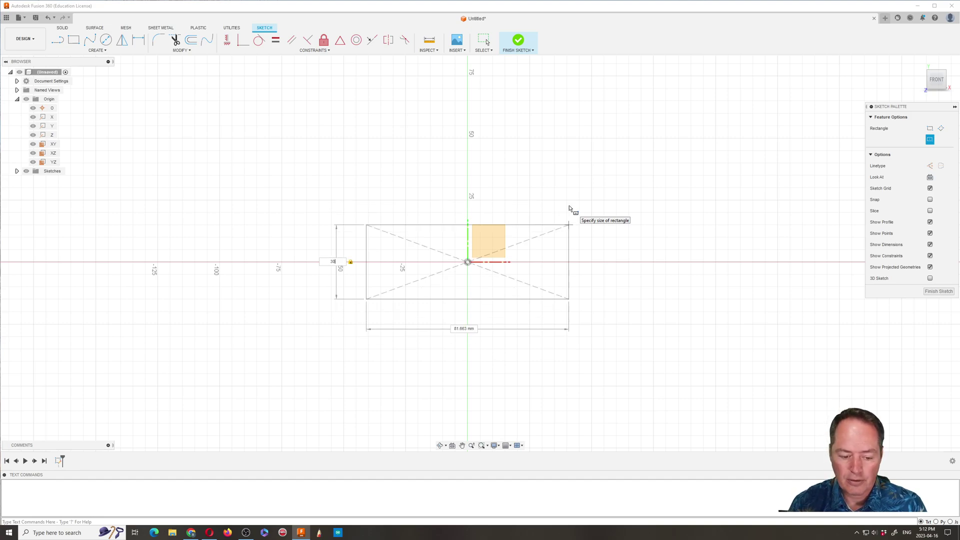
key(Tab)
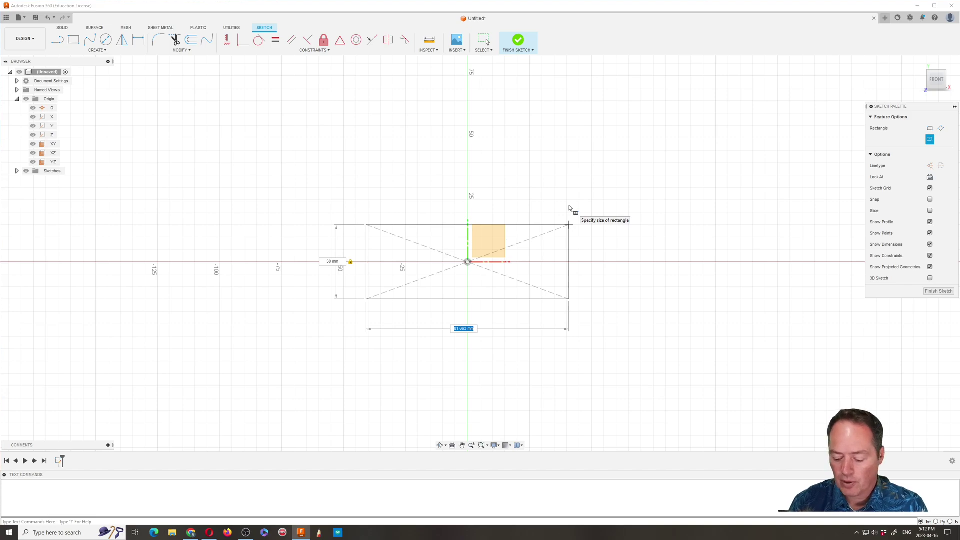
text(30)
key(Tab)
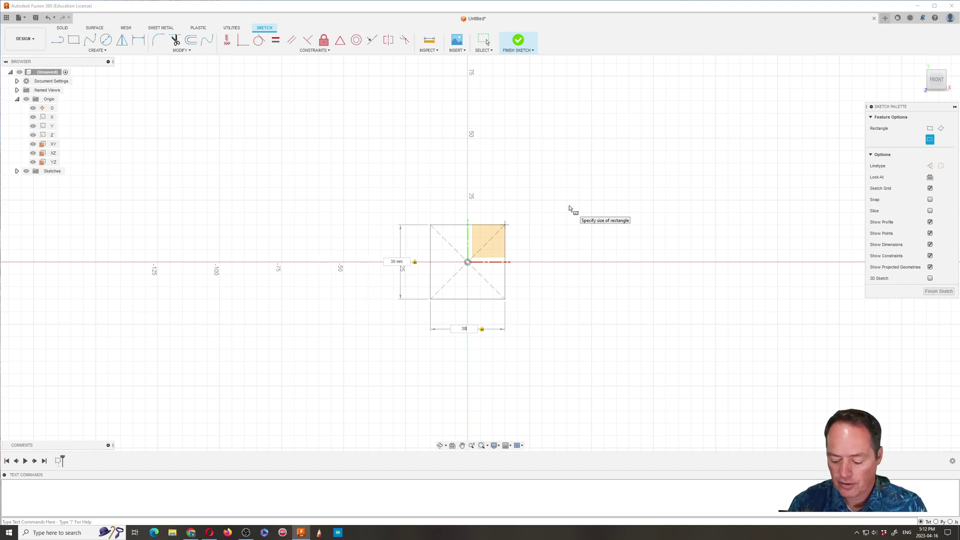
key(Return)
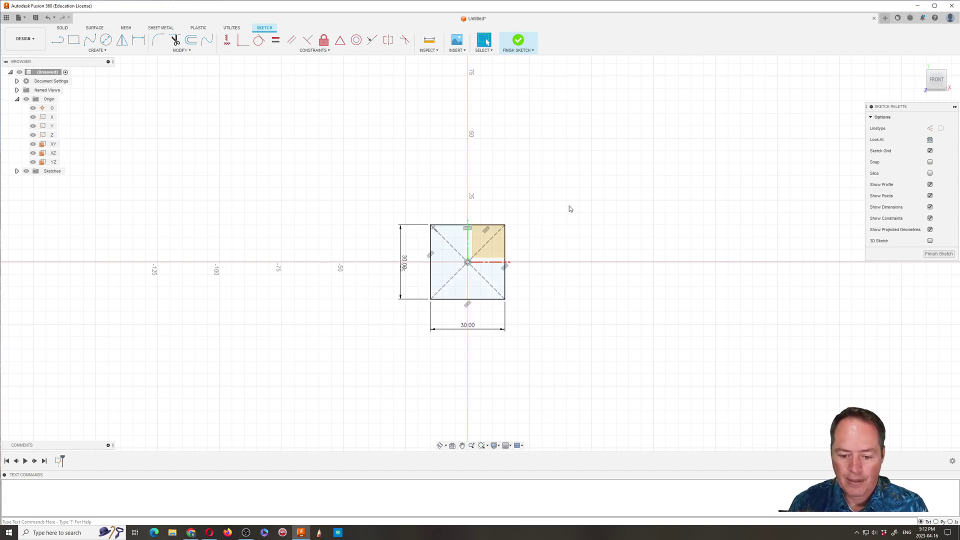
Step: Hide the origin geometry and move both 30.00 dimensions closer to the square
click(27, 99)
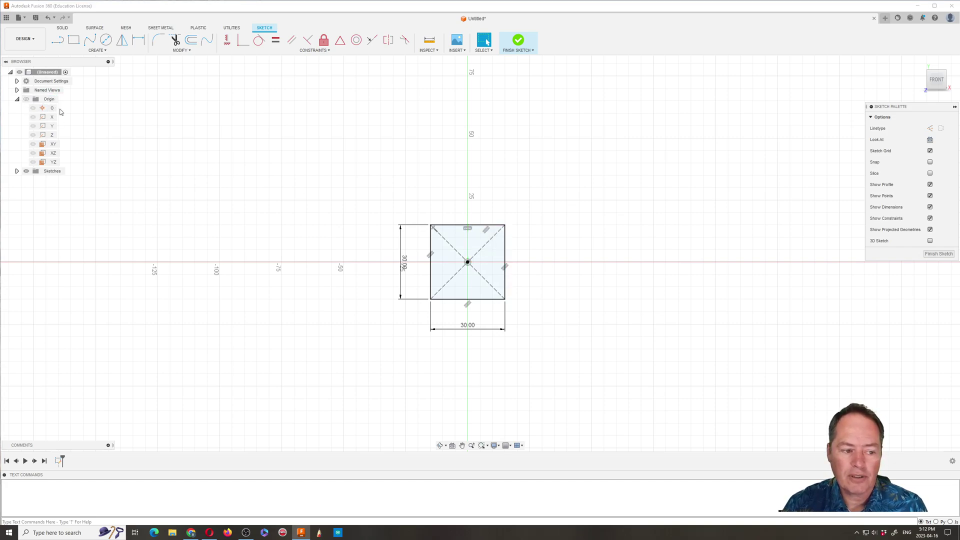
click(17, 100)
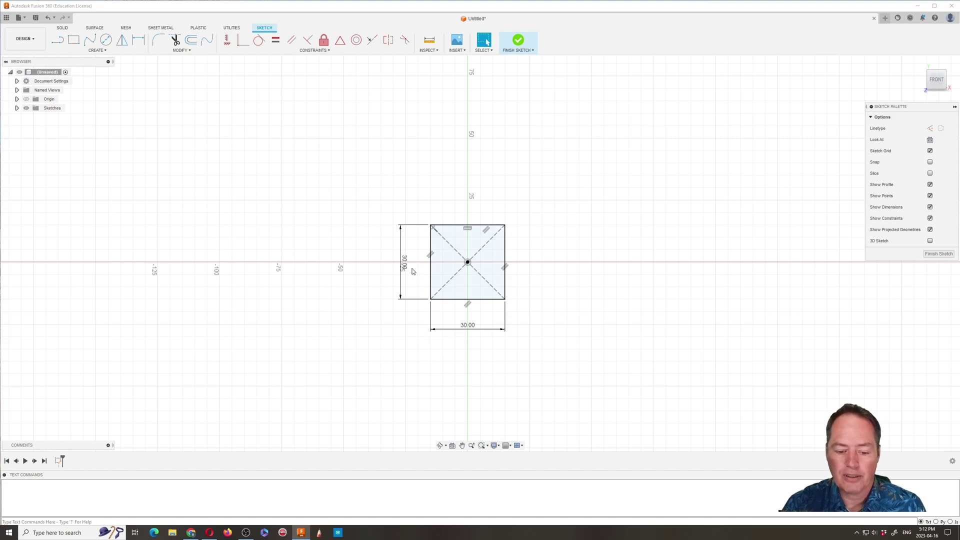
drag(411, 270, 421, 270)
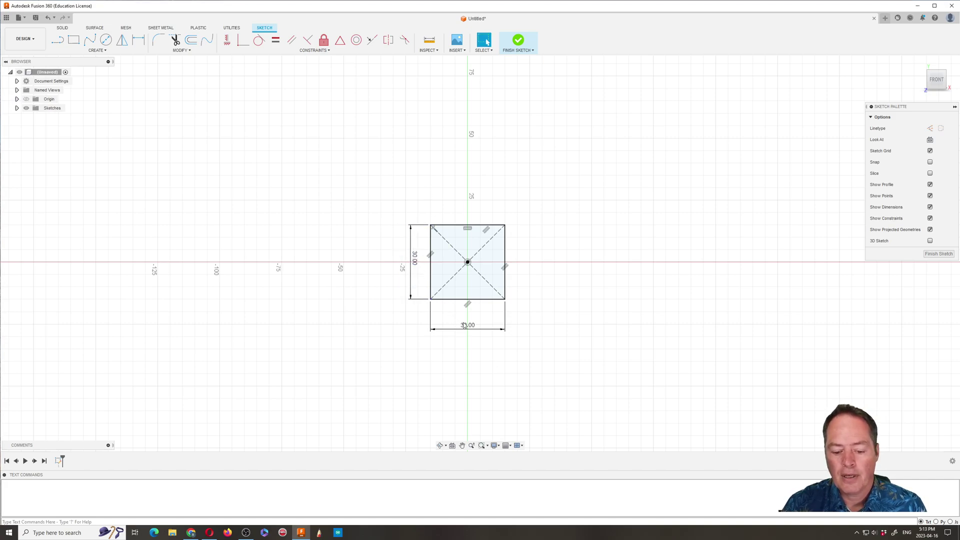
drag(466, 326, 467, 314)
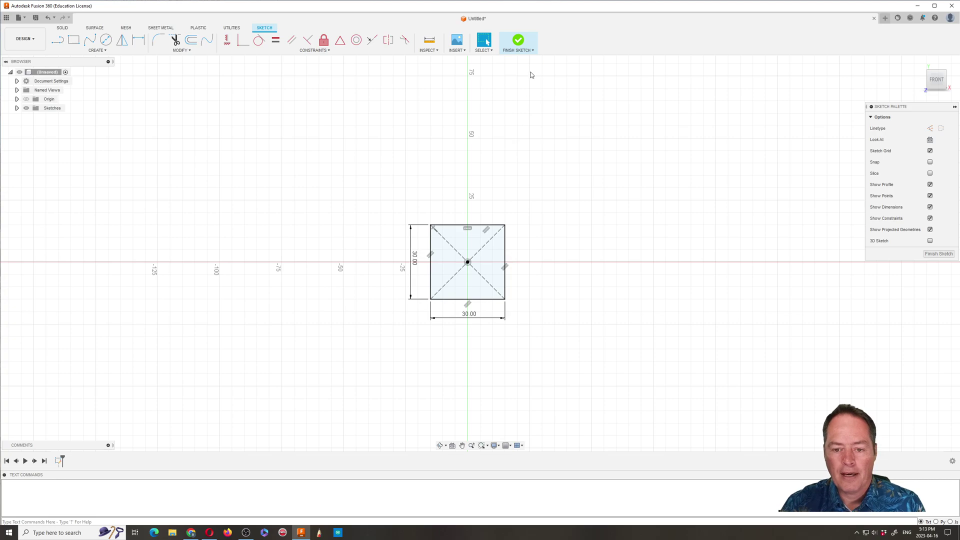
Step: Finish the square sketch and return to the isometric home view
click(519, 42)
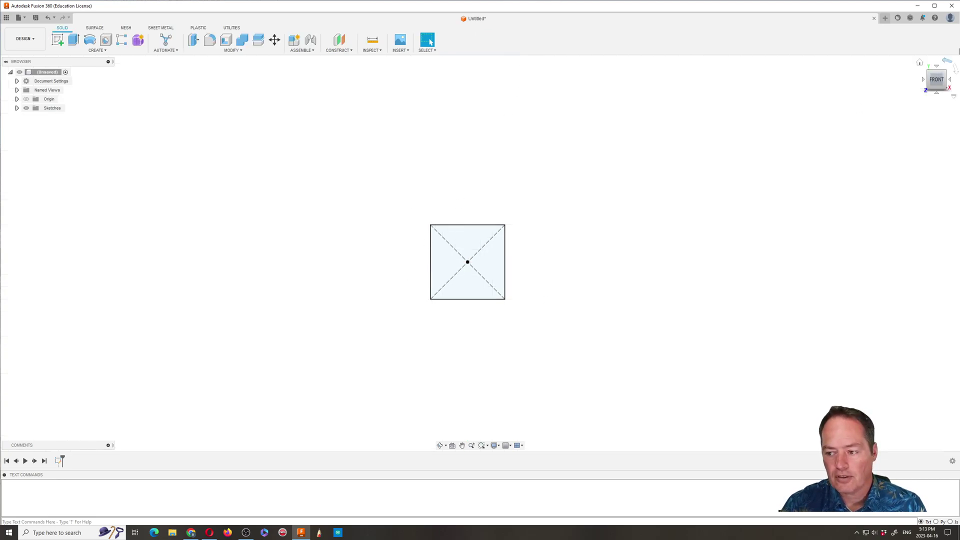
click(920, 64)
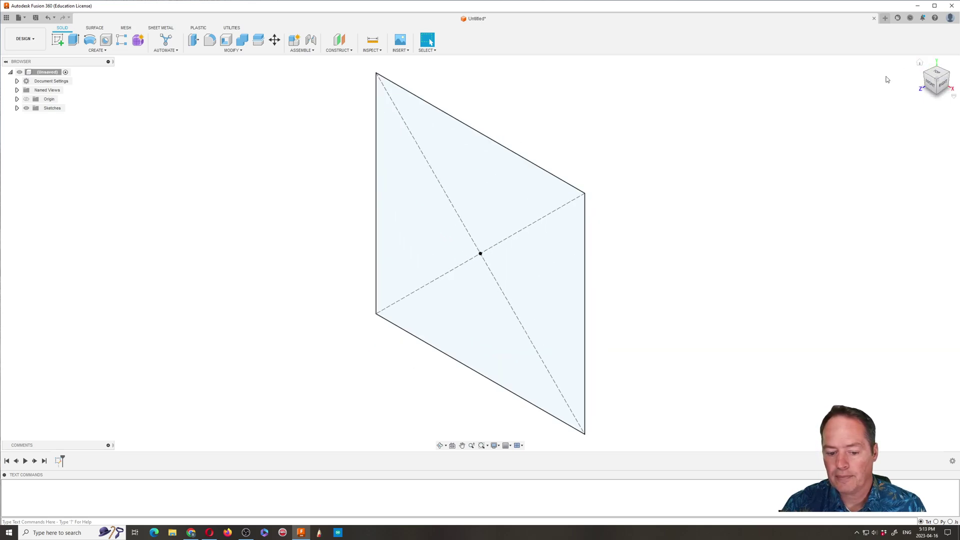
scroll(487, 182, down, 2)
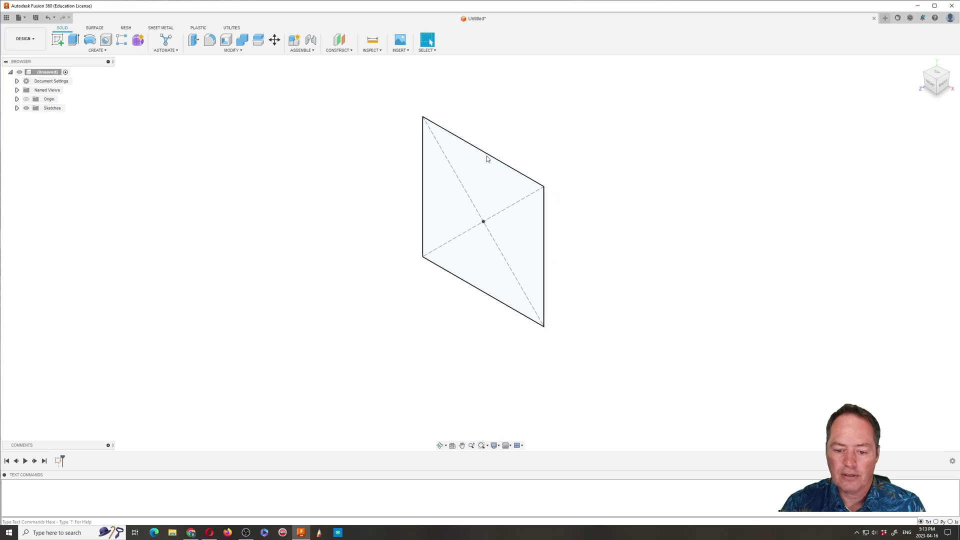
Step: Extrude the square 30 mm into a new solid cube body
click(74, 41)
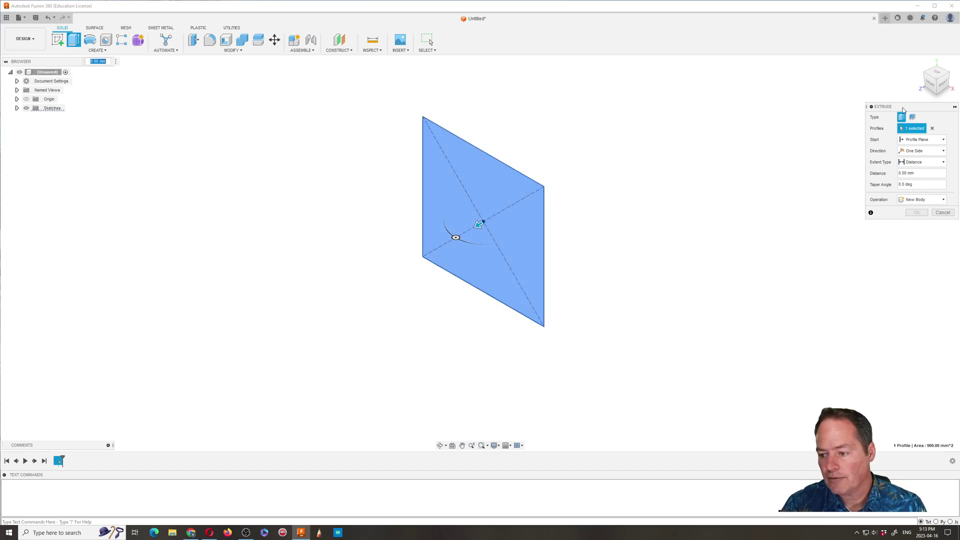
drag(902, 110, 881, 118)
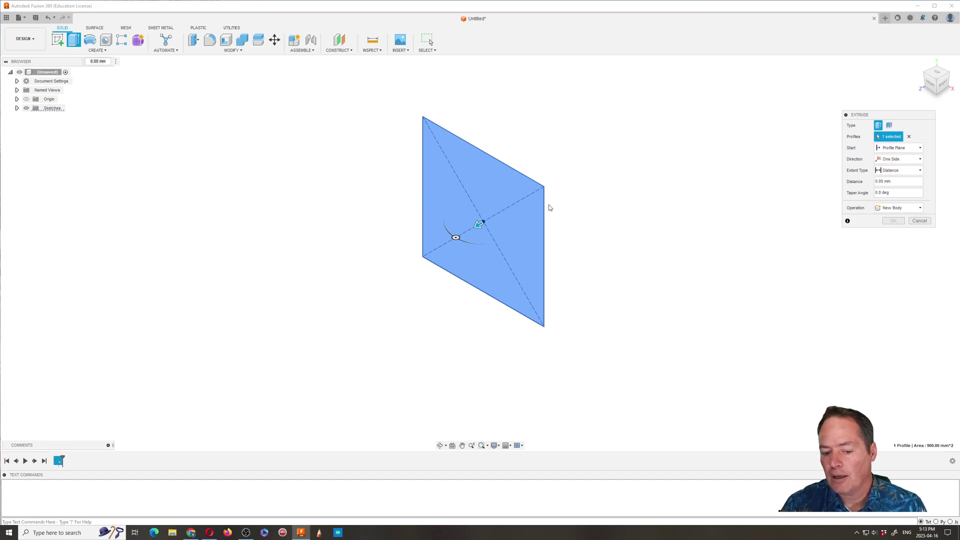
drag(479, 223, 433, 249)
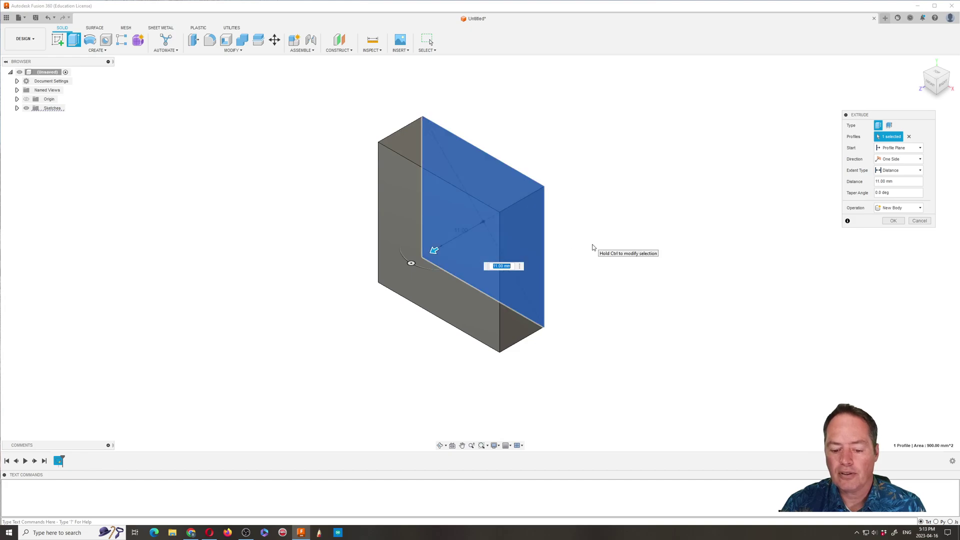
text(3)
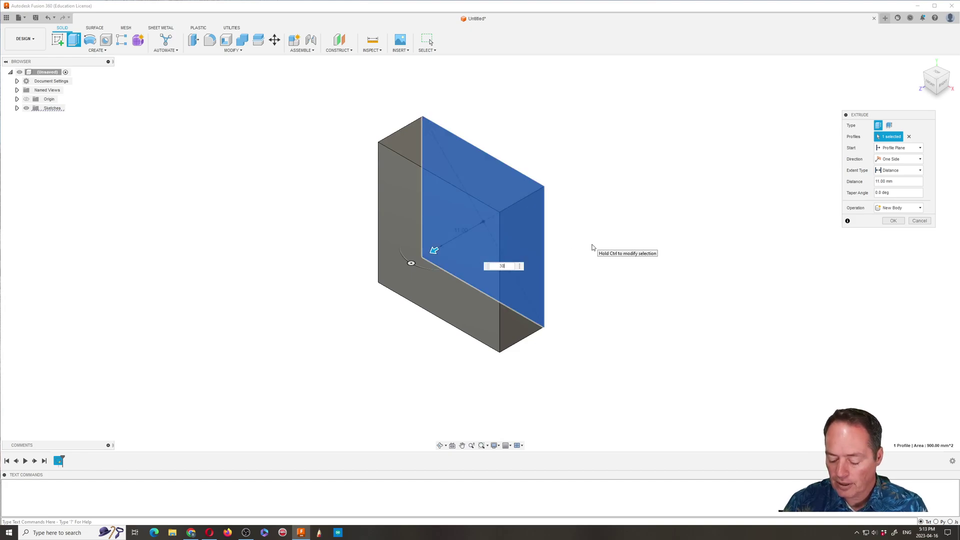
text(0)
key(Return)
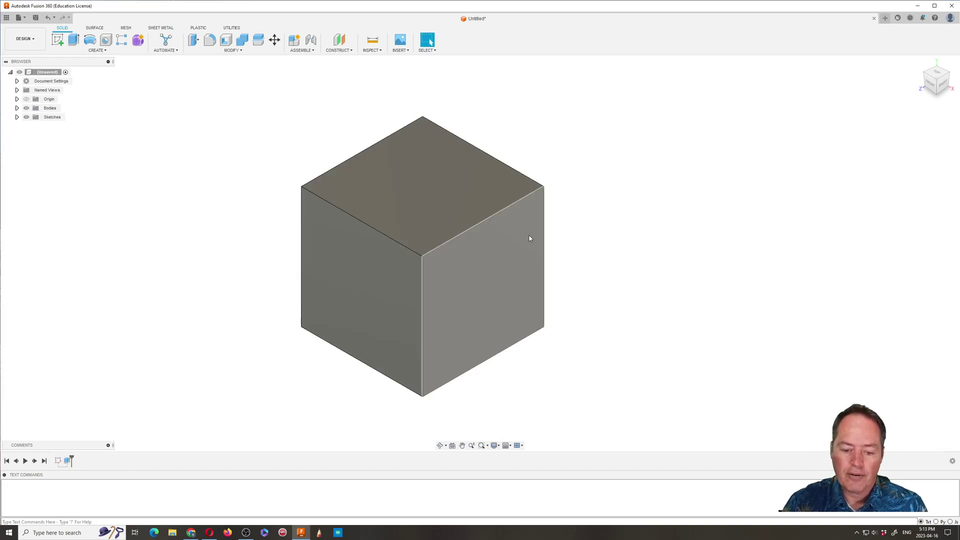
scroll(359, 247, down, 5)
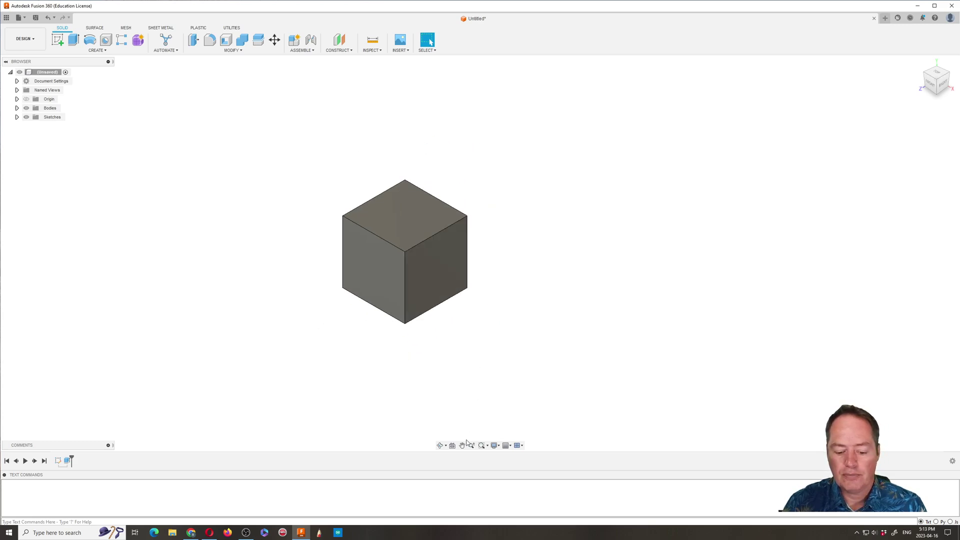
click(440, 445)
drag(426, 381, 451, 368)
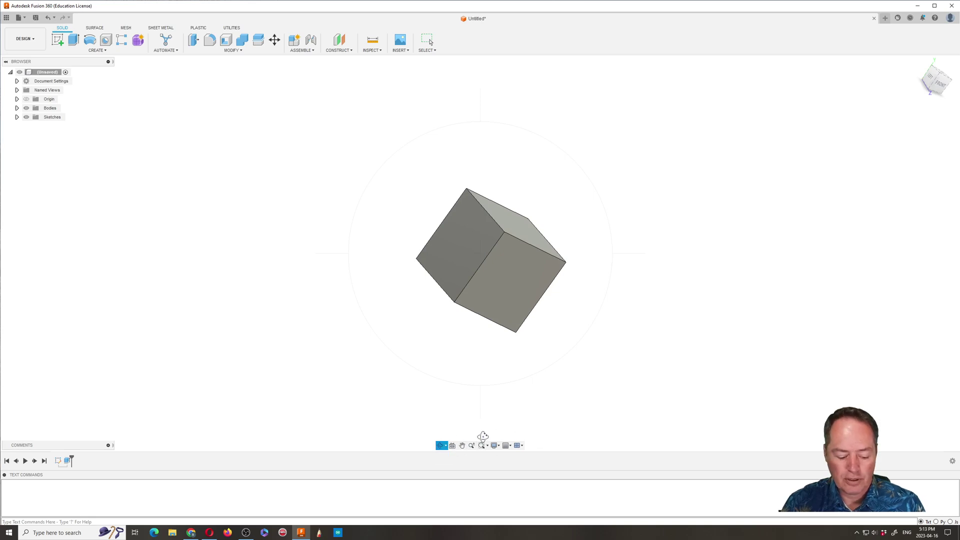
key(Escape)
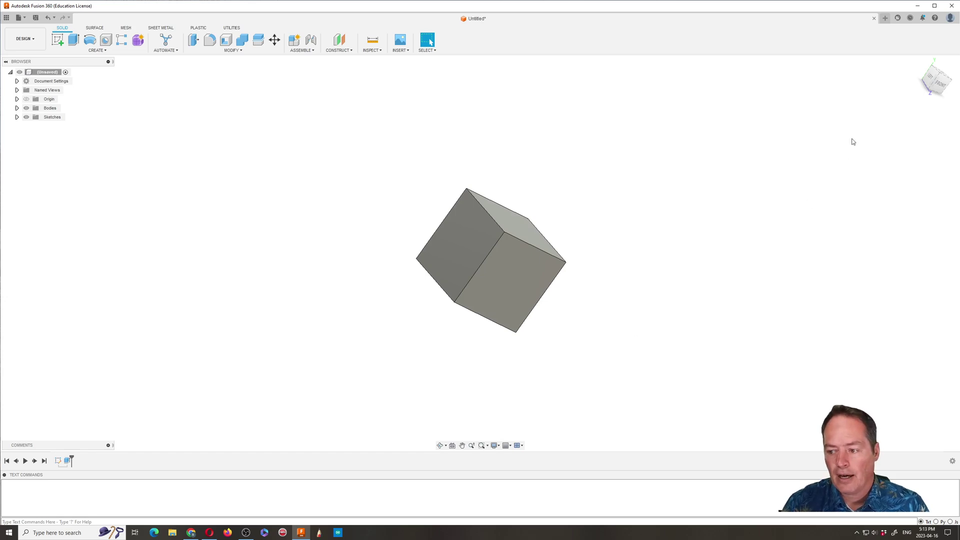
mouse_move(920, 70)
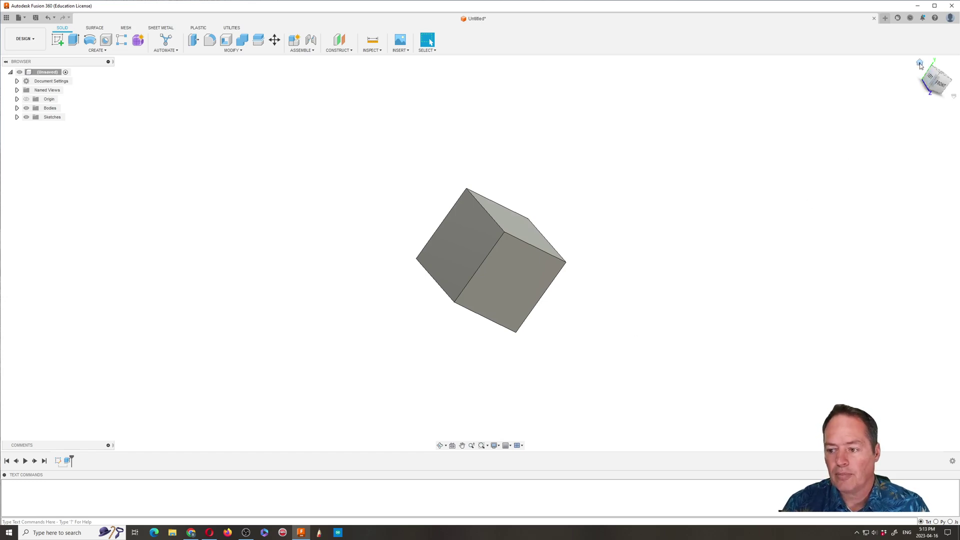
click(920, 64)
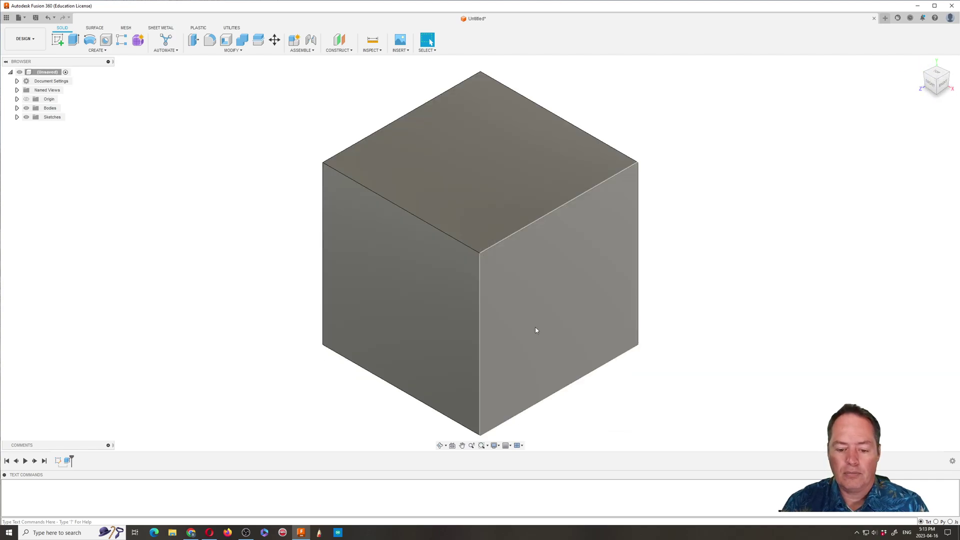
scroll(535, 330, down, 2)
scroll(598, 388, up, 1)
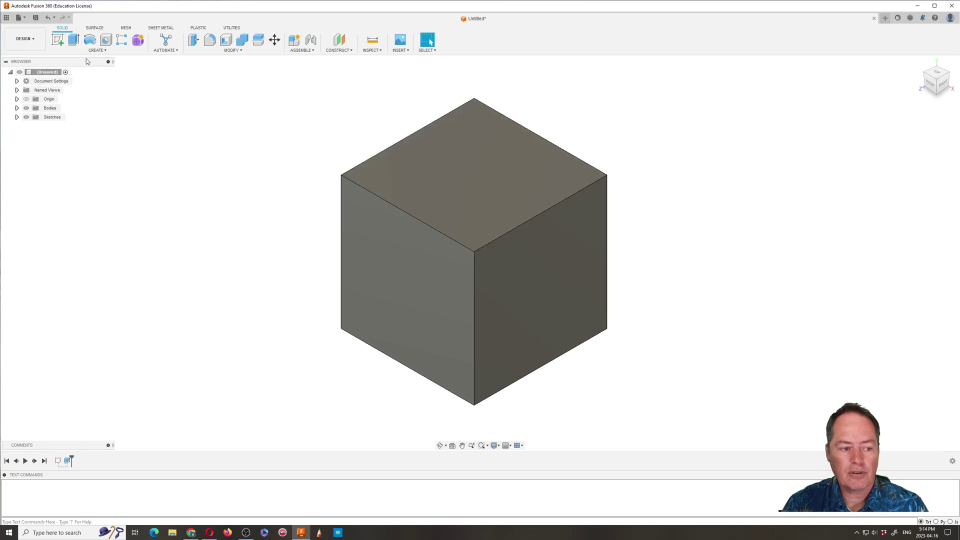
Step: On the cube's top face, sketch a 20 mm center-diameter circle at the face centre
click(60, 42)
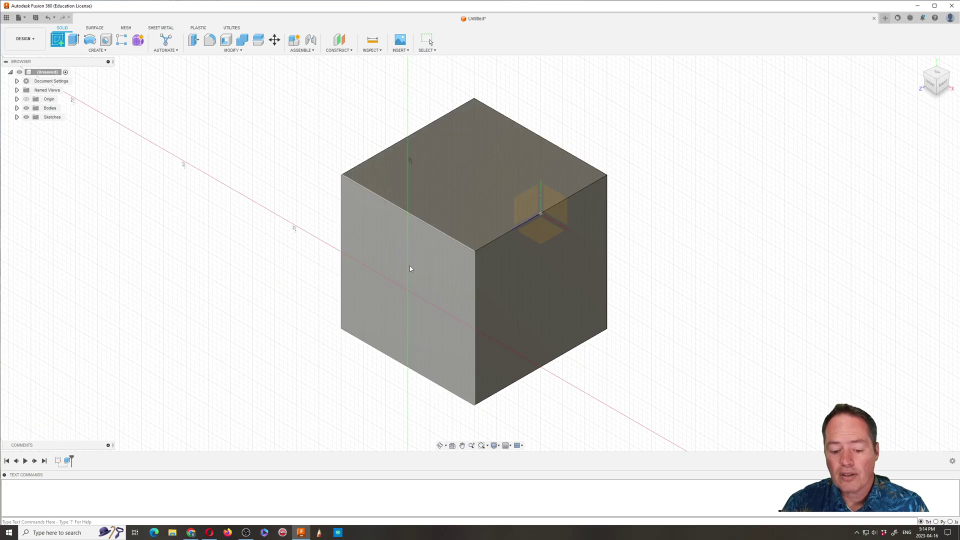
click(476, 176)
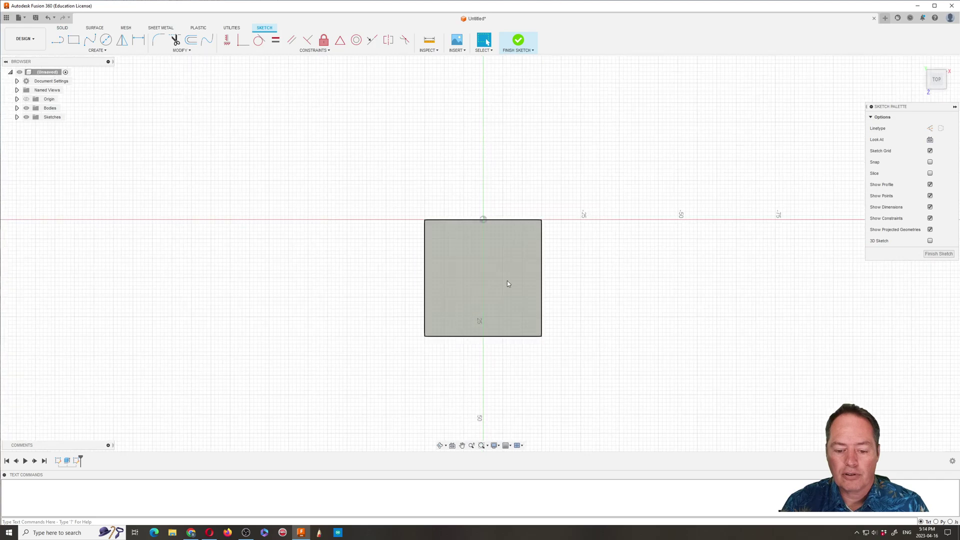
click(111, 42)
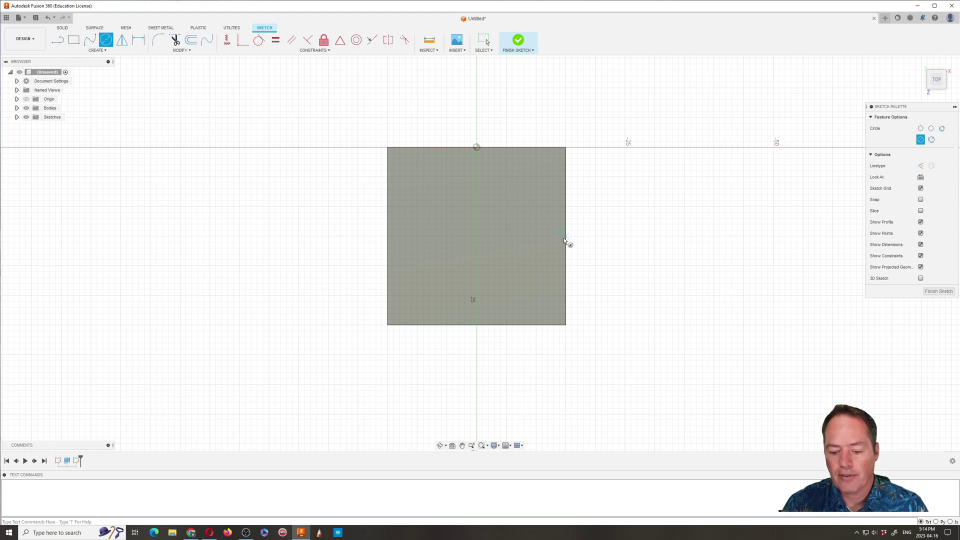
scroll(565, 240, up, 3)
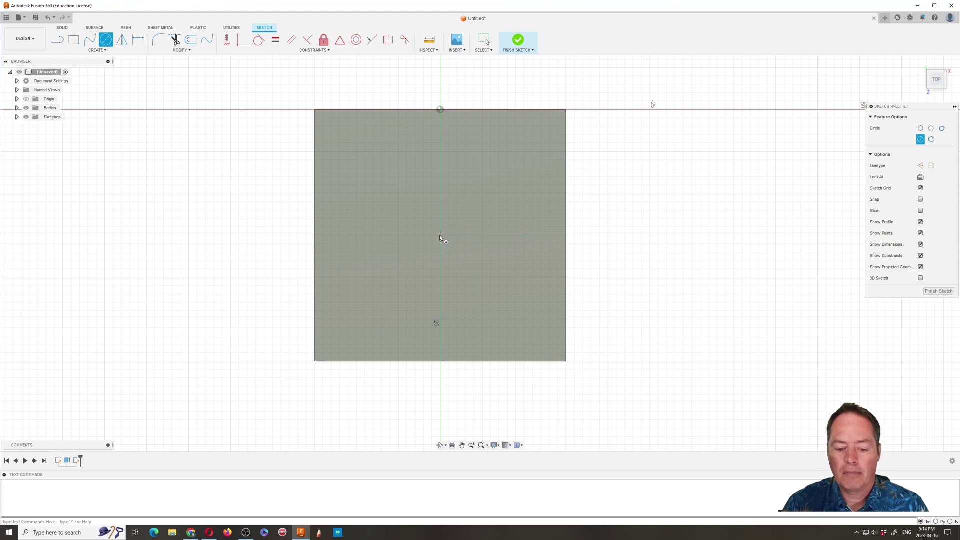
click(440, 235)
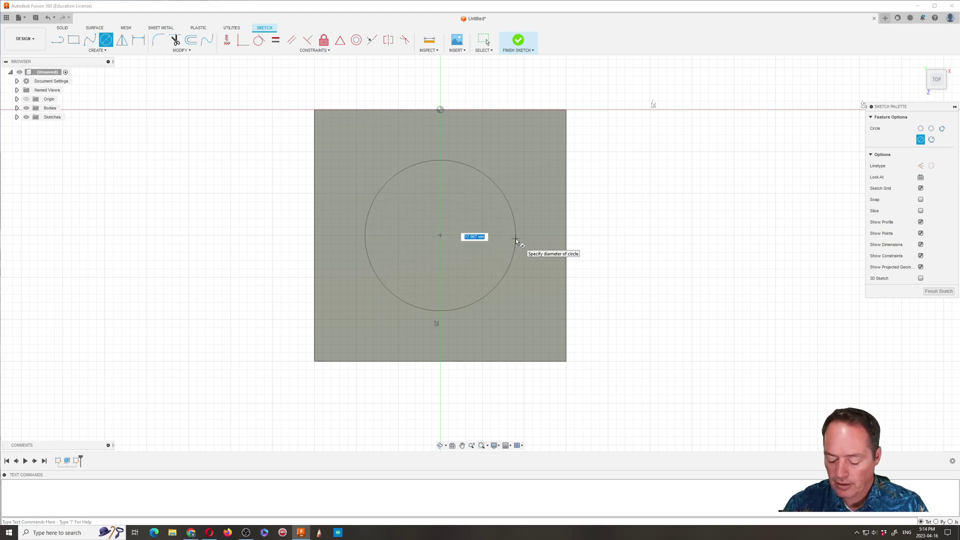
text(20)
key(Return)
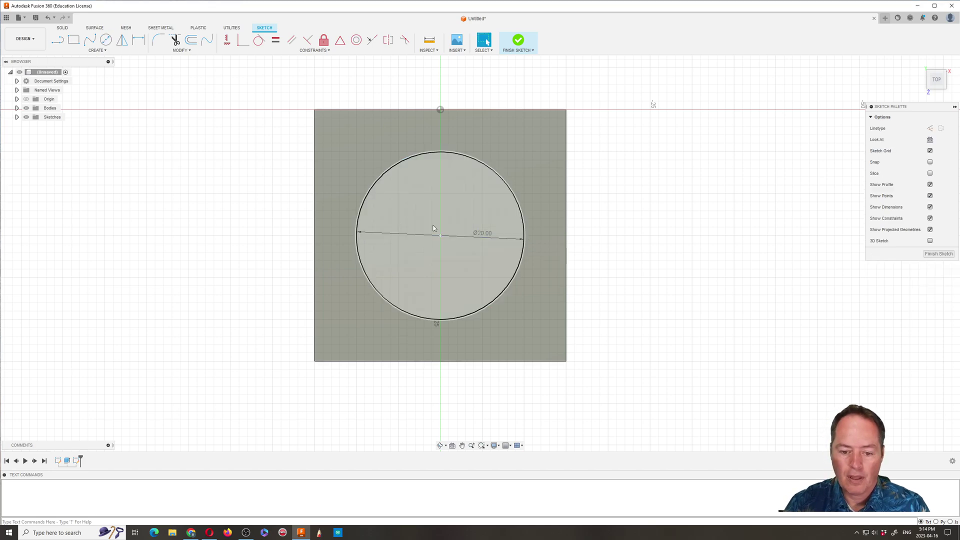
Step: Finish the circle sketch and orbit the cube into a 3D view
click(518, 40)
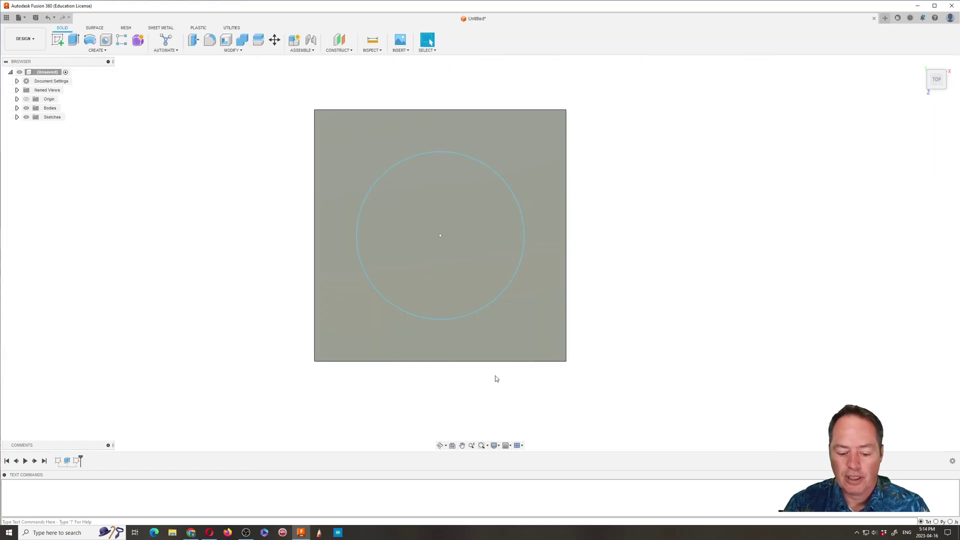
click(440, 445)
drag(465, 398, 447, 384)
drag(372, 323, 403, 300)
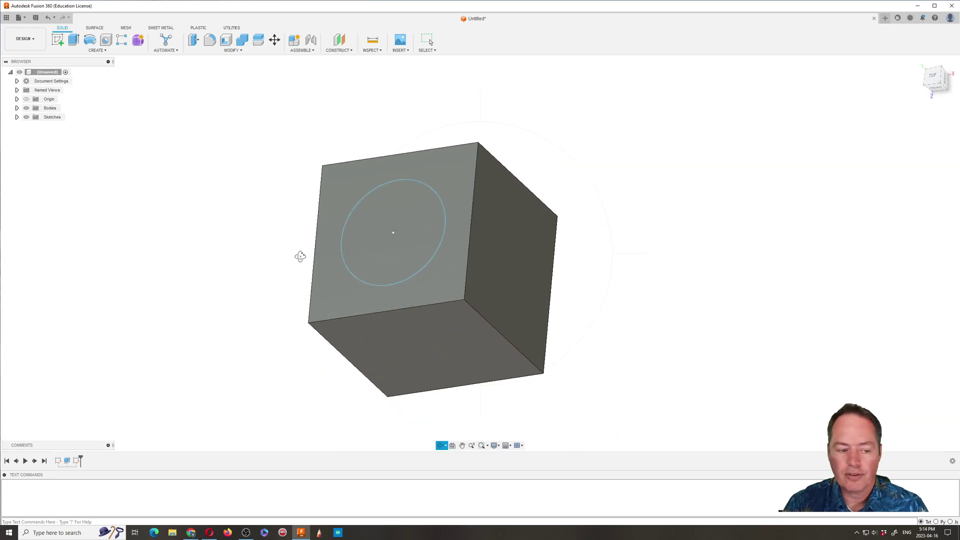
Step: Extrude the circle as a Cut with extent type All through the cube
click(73, 40)
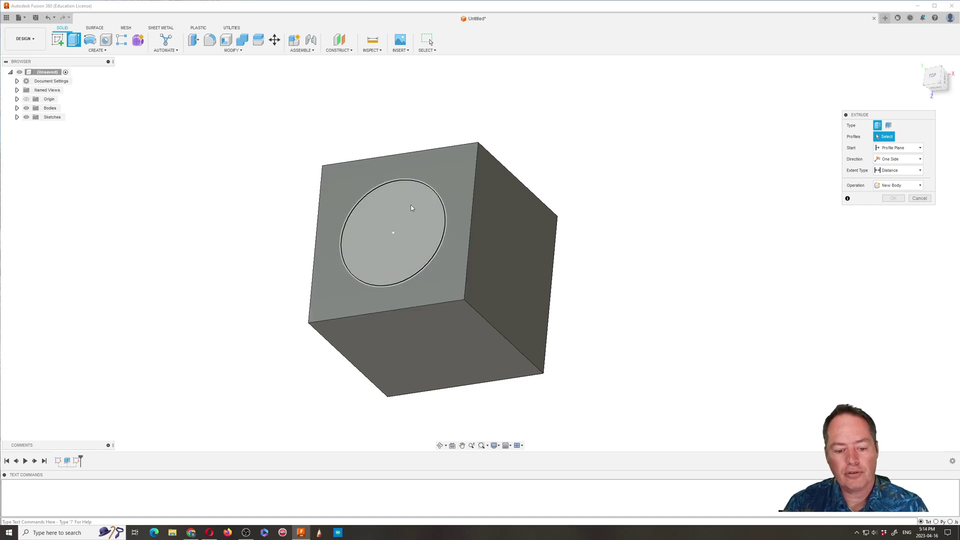
click(395, 234)
drag(389, 229, 324, 168)
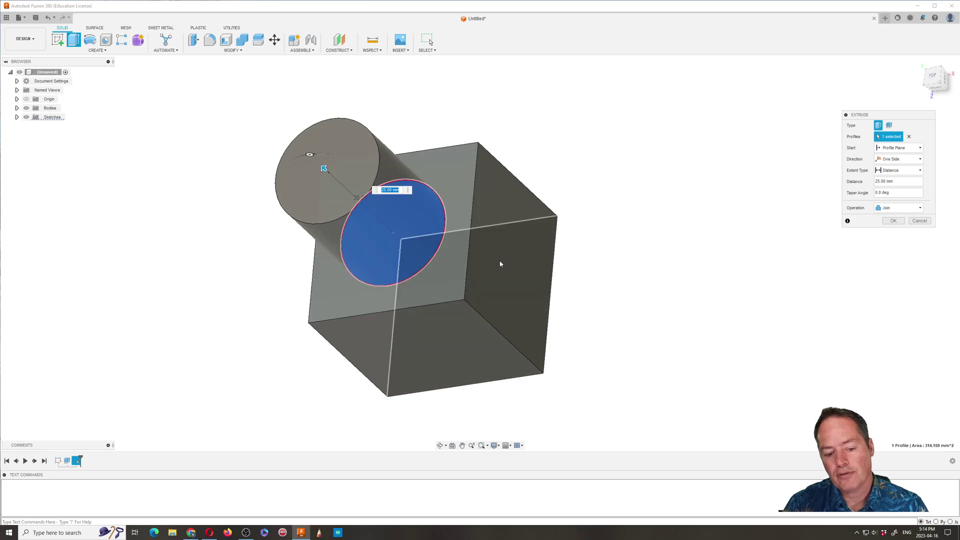
drag(324, 169, 595, 368)
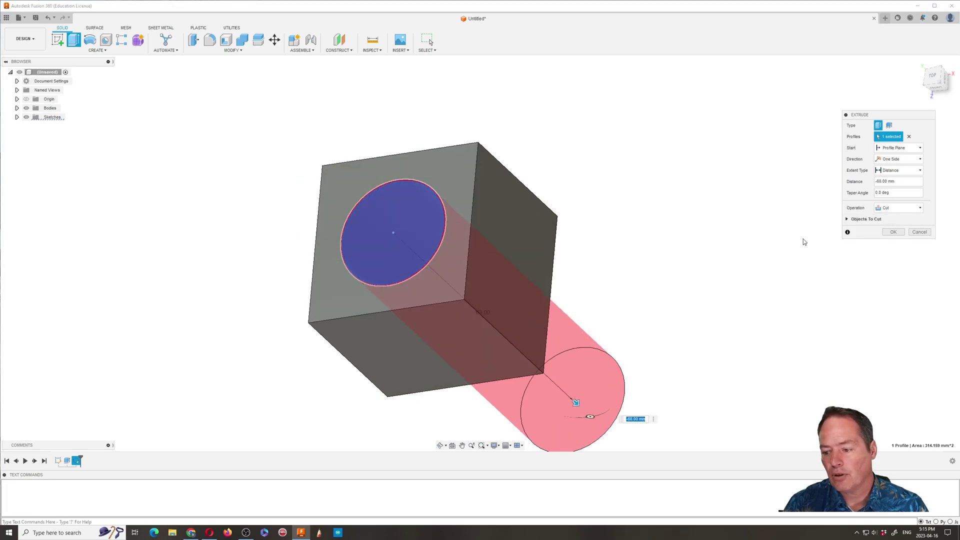
drag(900, 117, 859, 112)
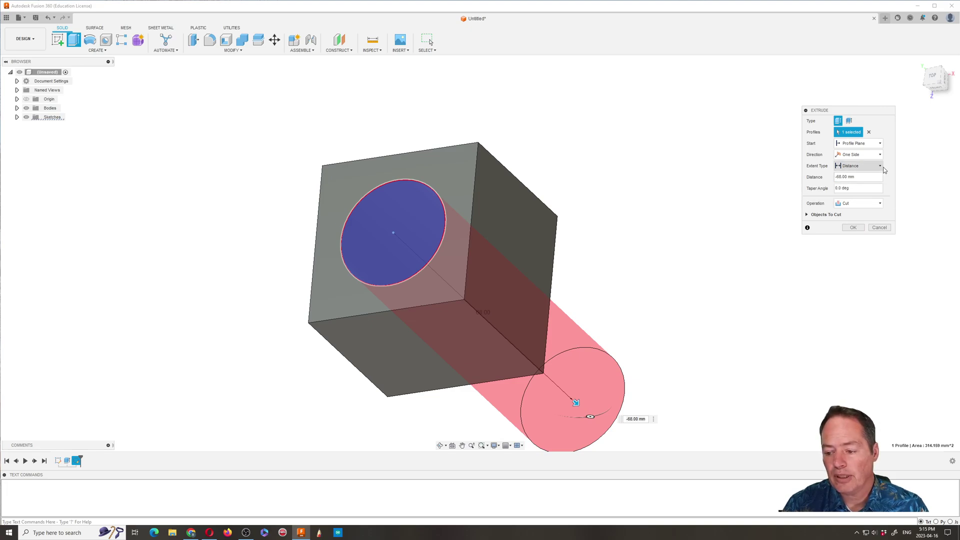
click(859, 166)
click(853, 192)
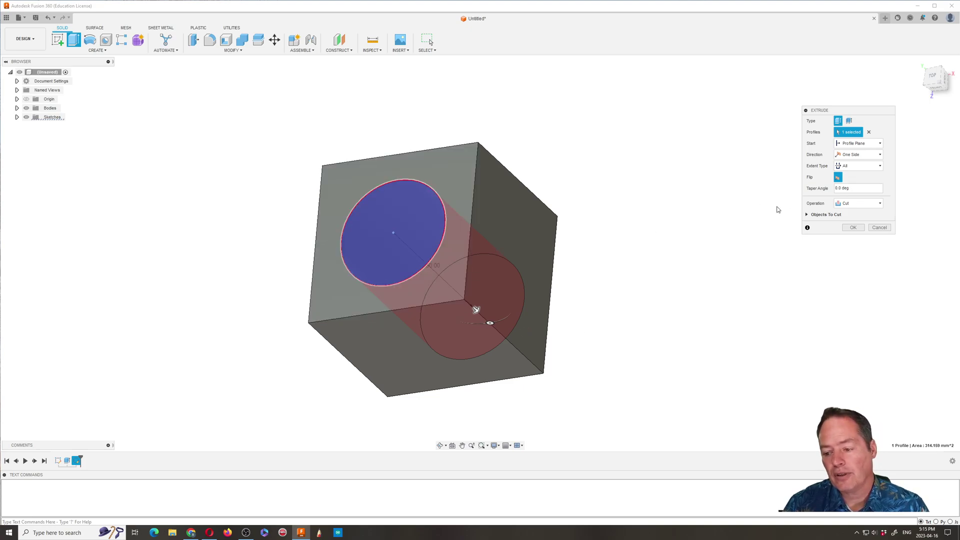
click(879, 205)
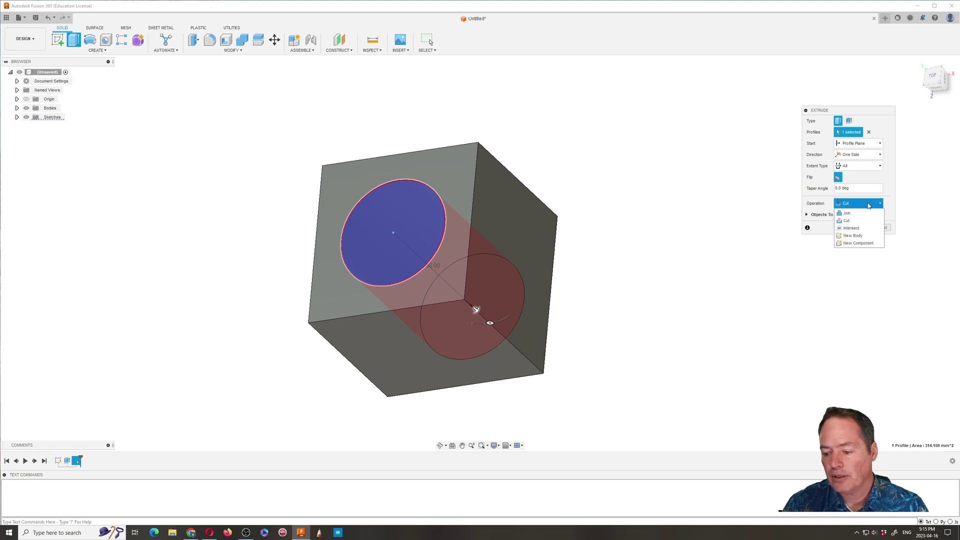
click(849, 221)
Step: Apply the through-hole cut and orbit the cube to show its other faces
click(853, 228)
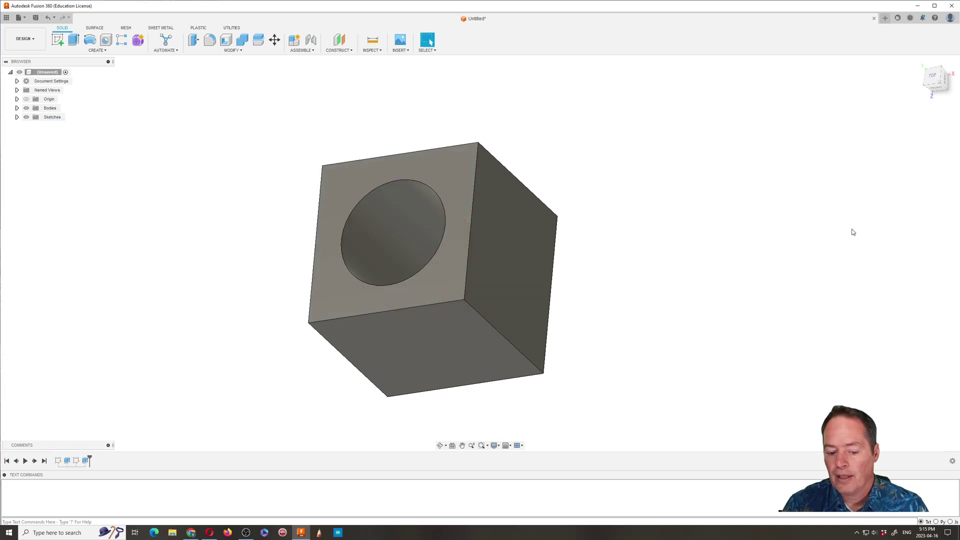
click(440, 444)
drag(440, 434, 466, 305)
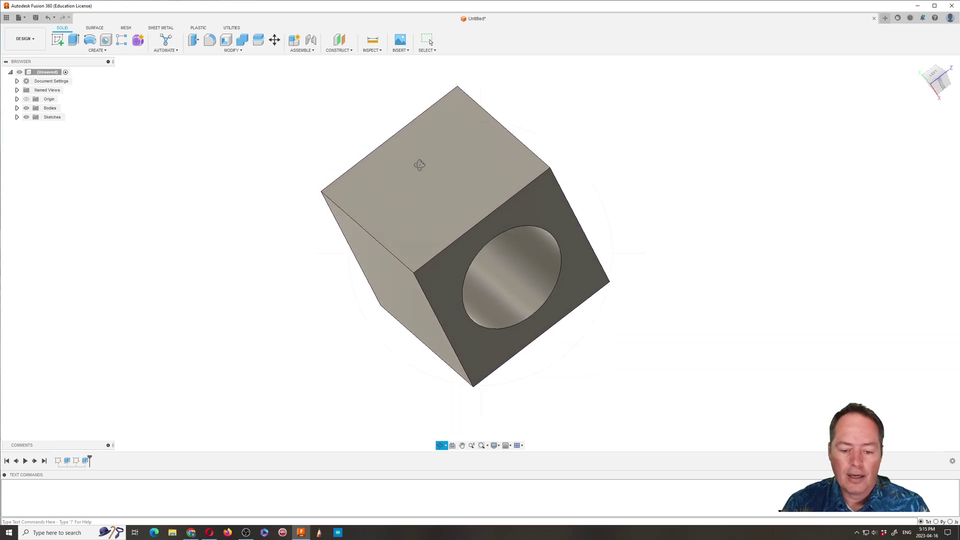
Step: Start a new sketch on the cube's left side face, undoing and redoing it once
click(59, 42)
click(433, 176)
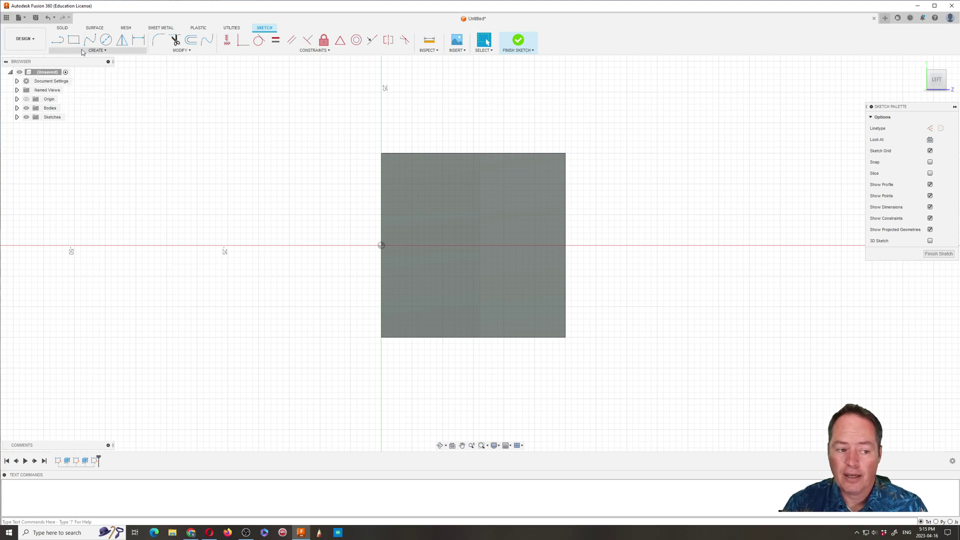
click(48, 19)
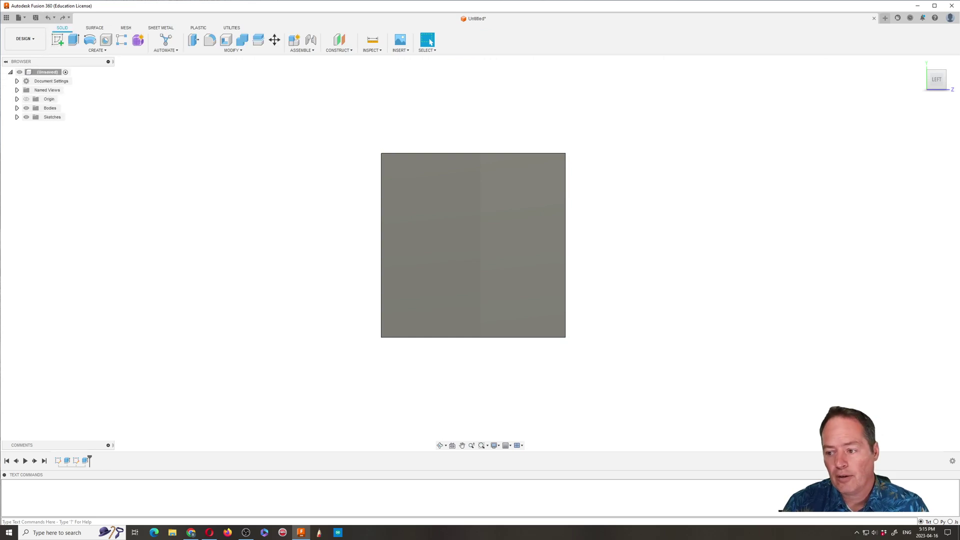
mouse_move(919, 65)
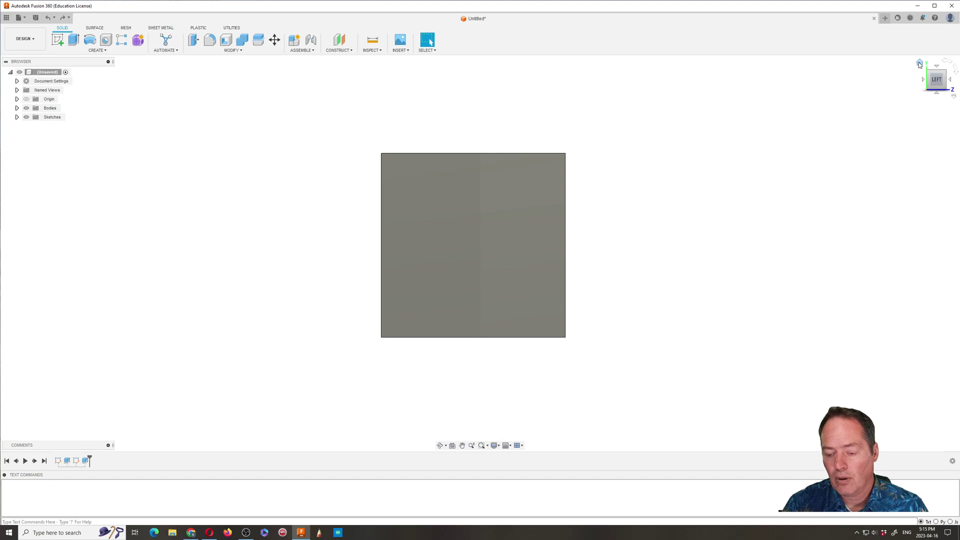
click(63, 19)
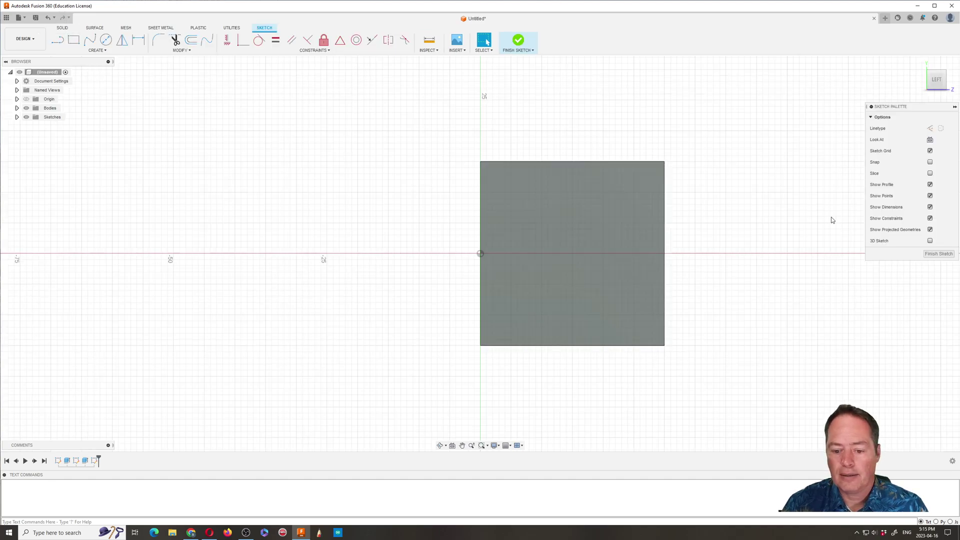
scroll(706, 270, up, 2)
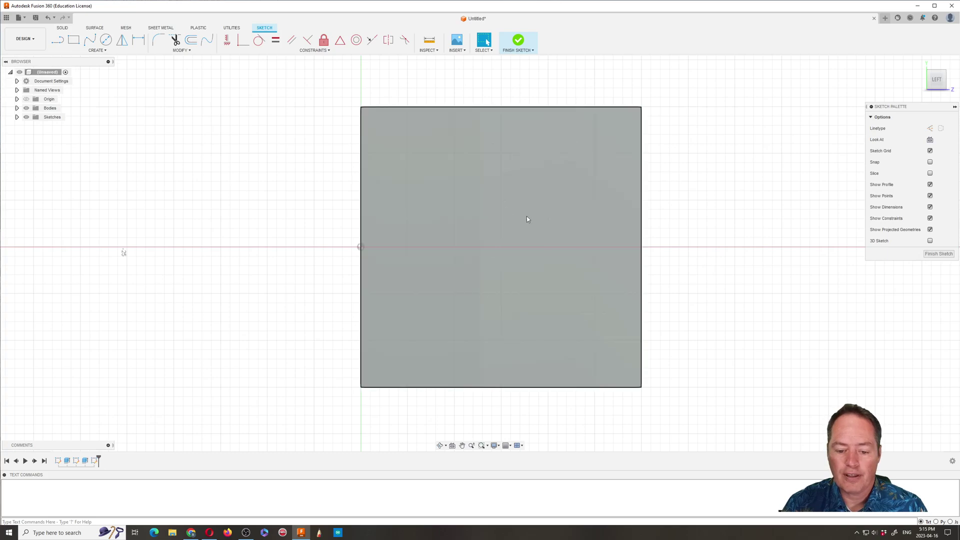
Step: Draw a 3-sided circumscribed polygon triangle across the upper-left of the side face
click(106, 52)
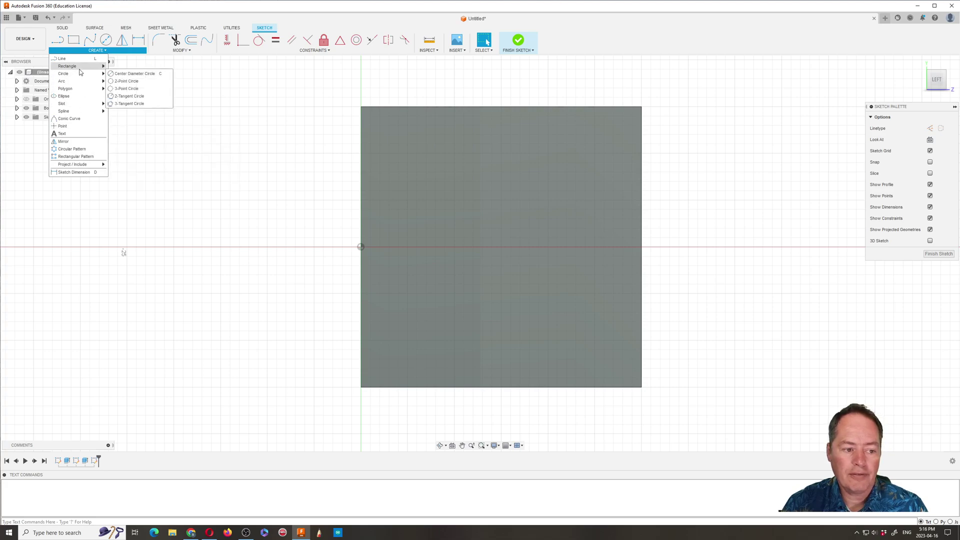
mouse_move(77, 85)
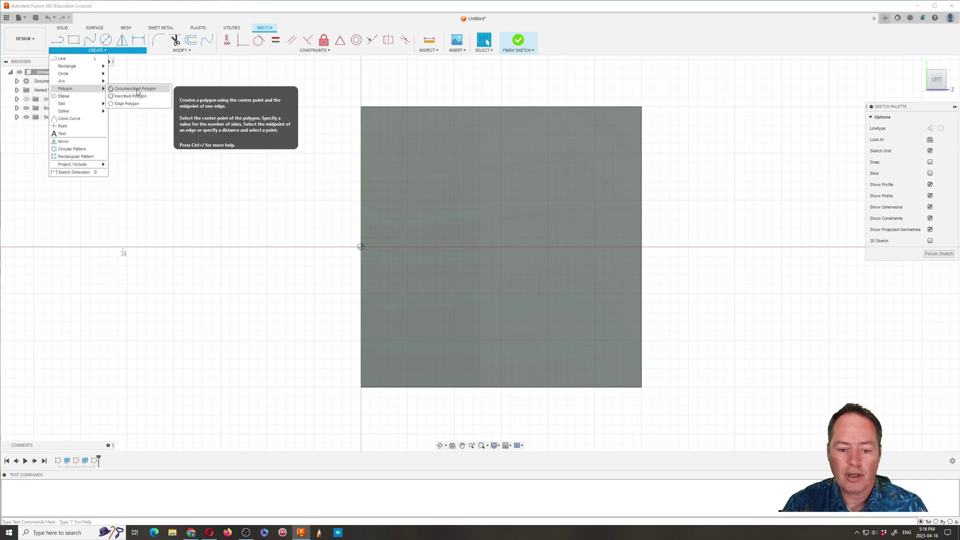
click(134, 88)
click(360, 247)
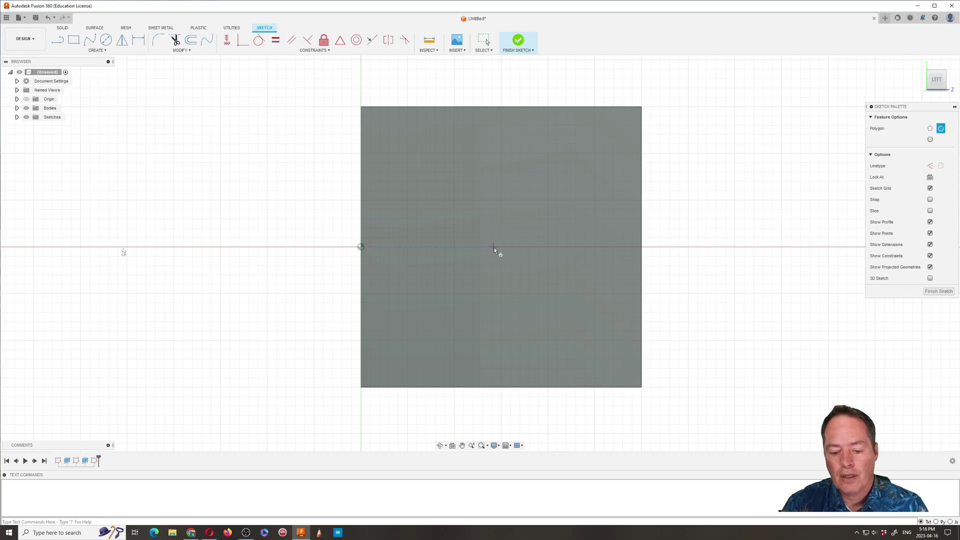
click(435, 164)
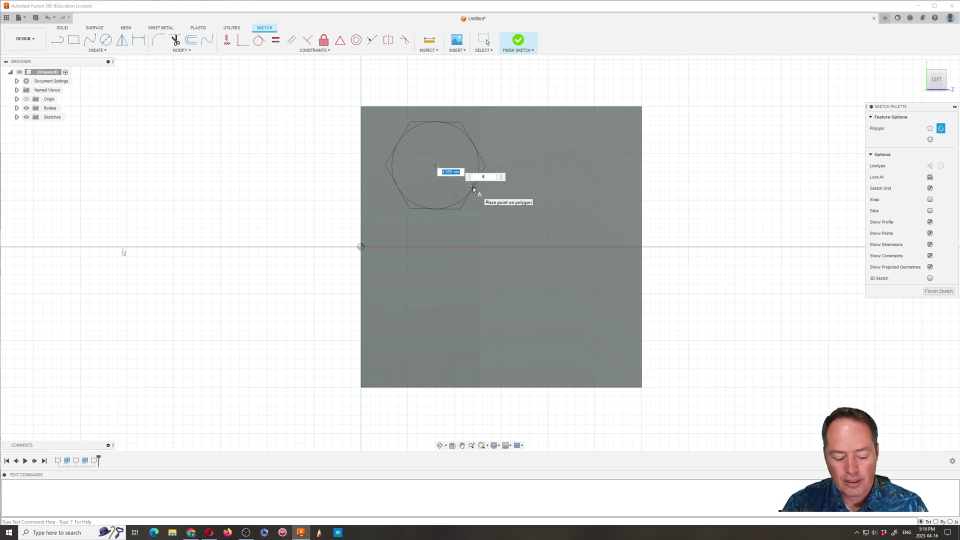
key(Tab)
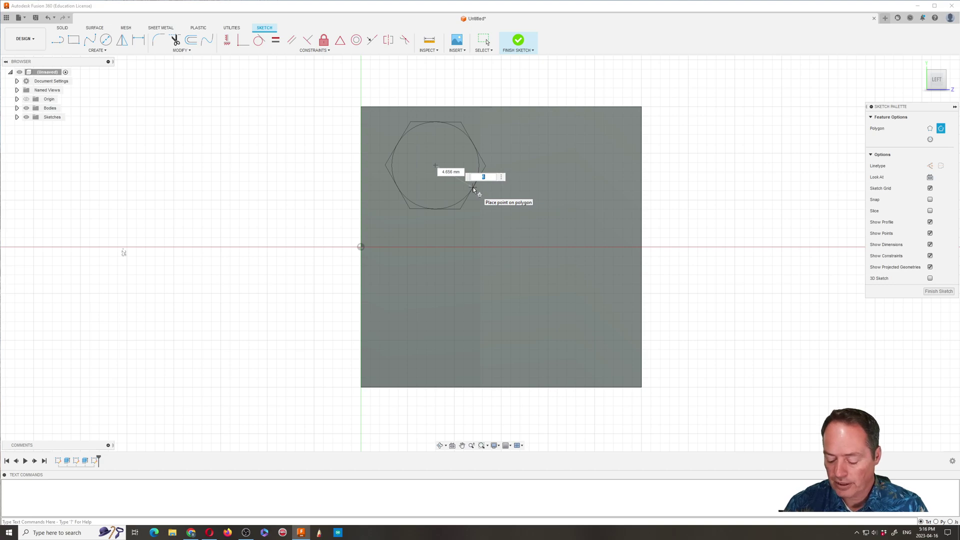
text(3)
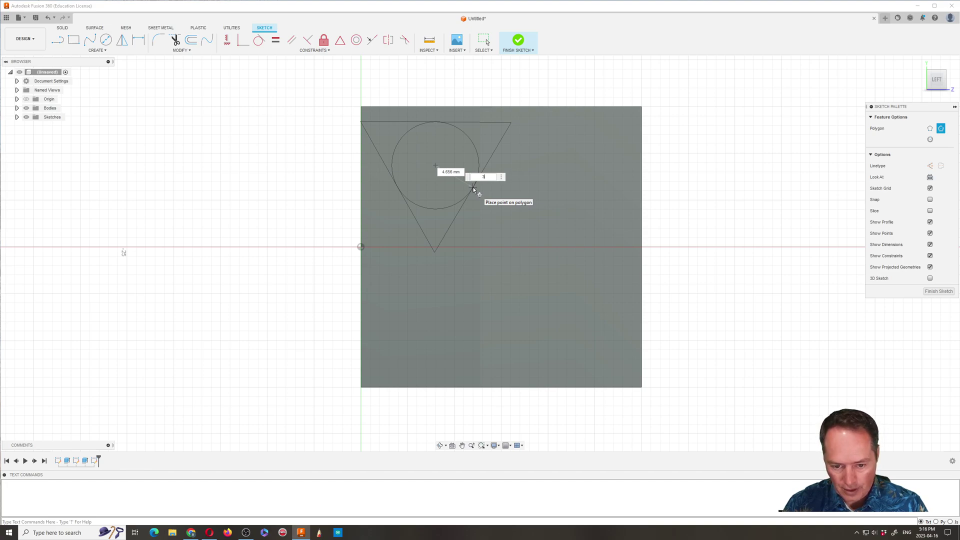
click(473, 188)
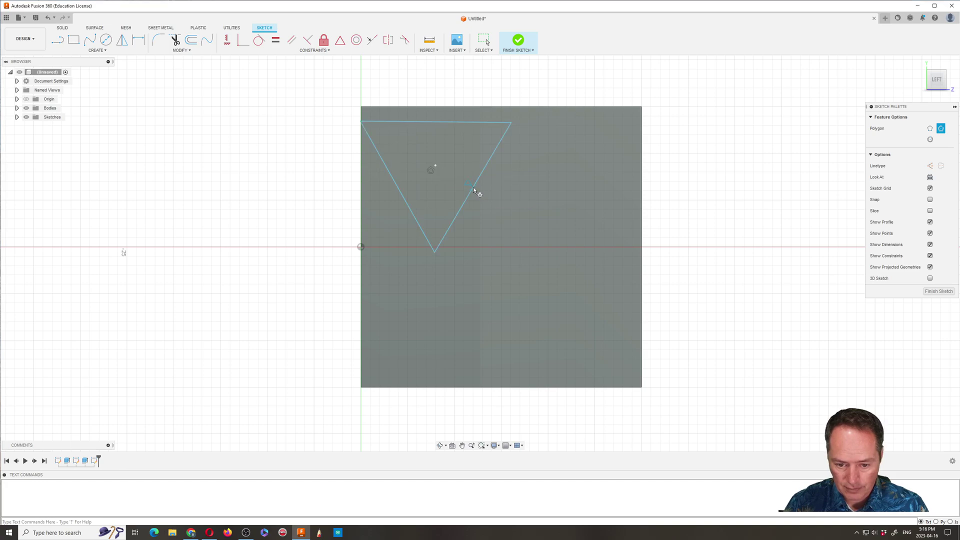
click(435, 165)
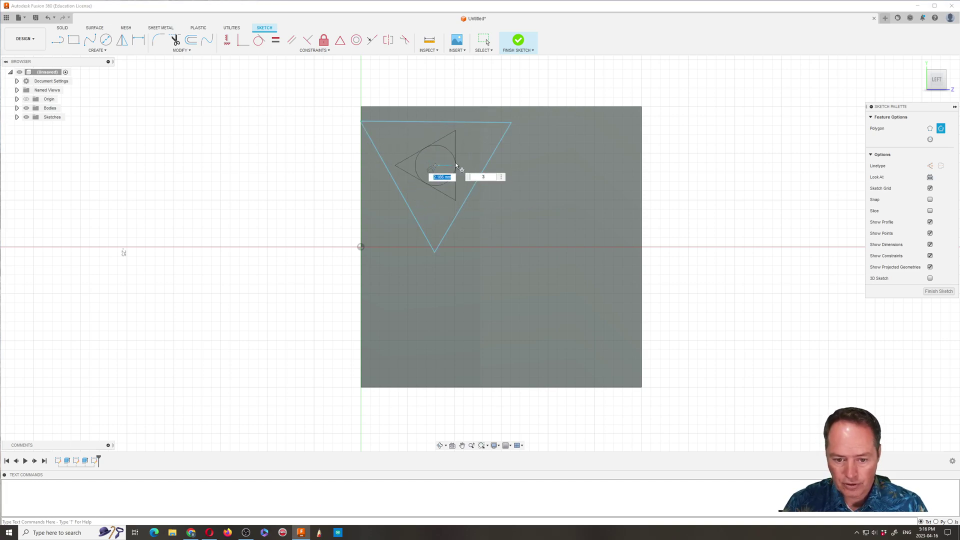
Step: Cancel the extra triangle, drag the triangle toward the face's middle, and finish the sketch
key(Escape)
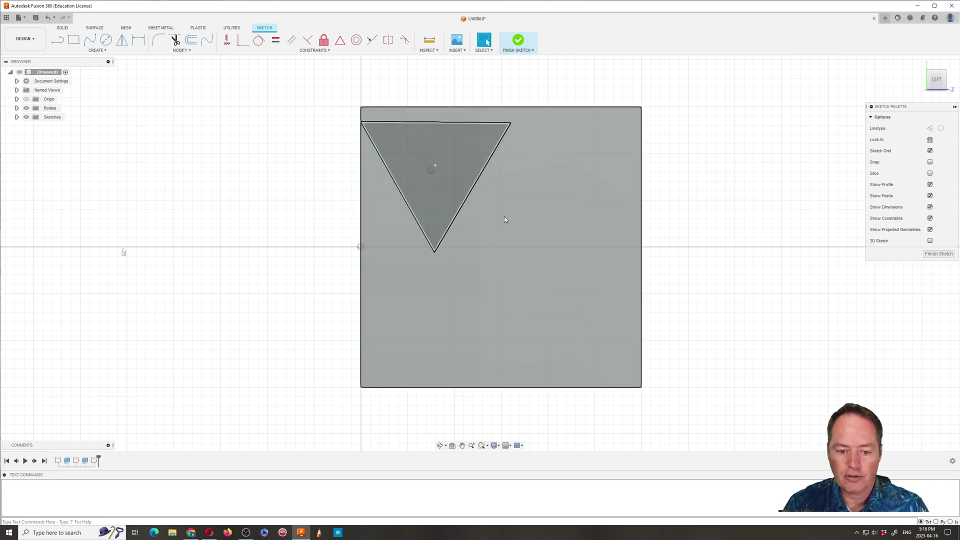
mouse_move(434, 165)
mouse_down()
mouse_move(505, 189)
mouse_move(523, 149)
mouse_move(505, 134)
mouse_up()
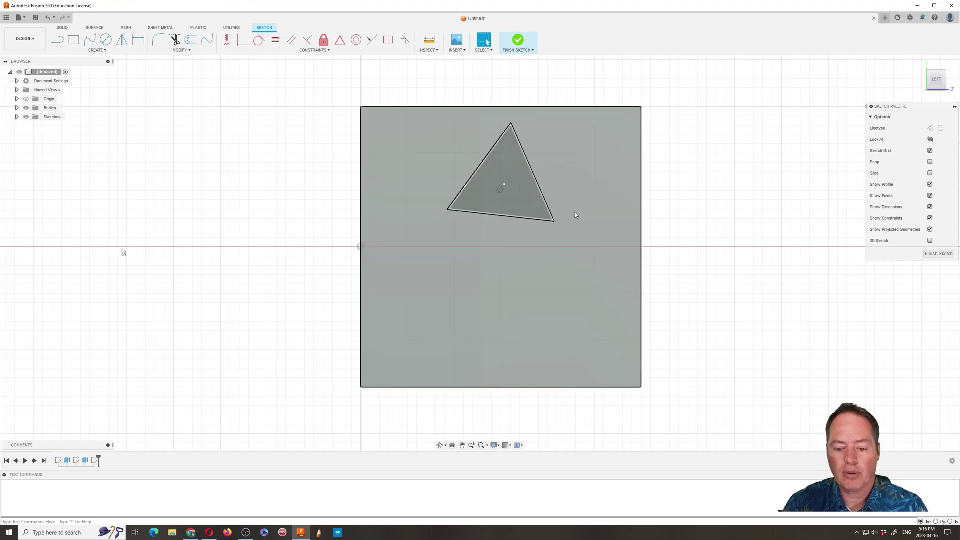
click(519, 41)
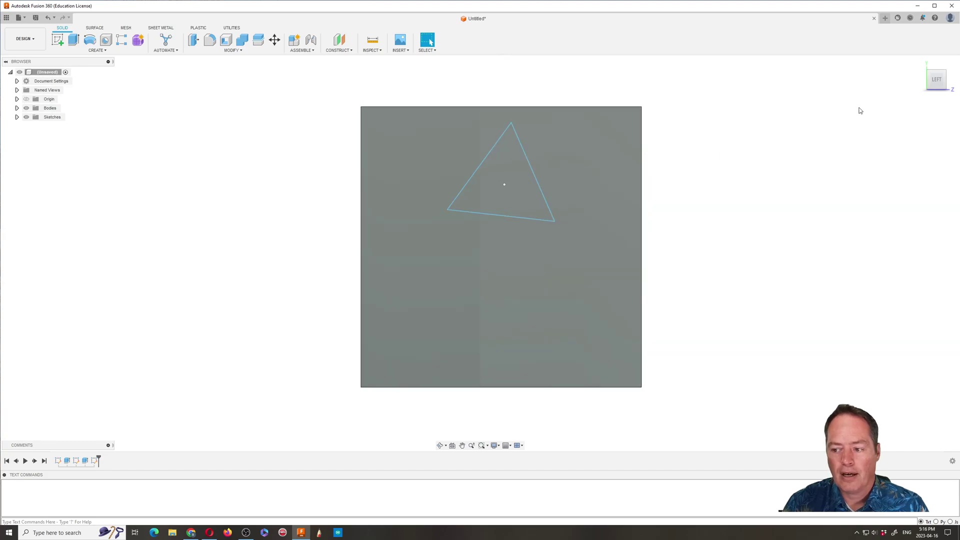
Step: Return to the home view and orbit to face the triangle's side of the cube
click(920, 62)
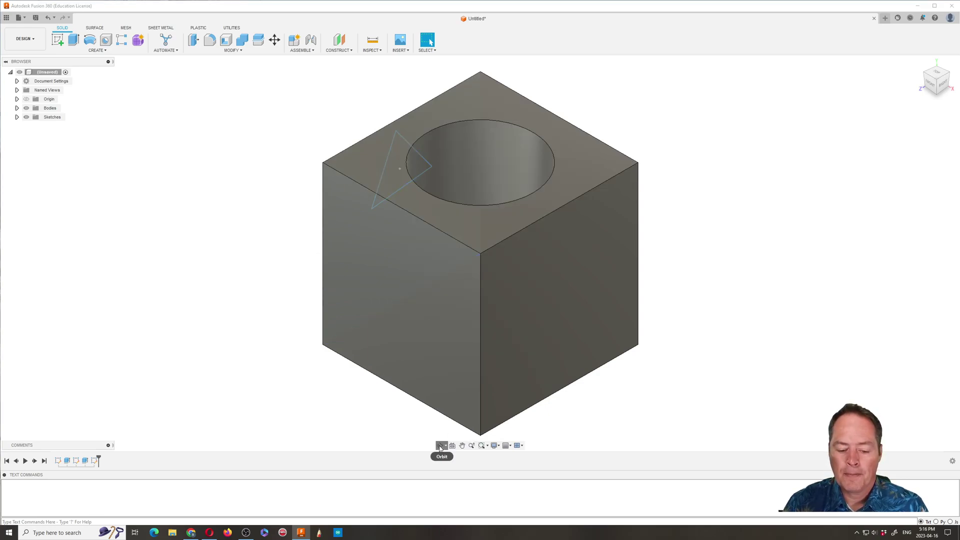
click(439, 447)
mouse_move(370, 313)
mouse_down()
mouse_move(413, 279)
mouse_move(460, 270)
mouse_up()
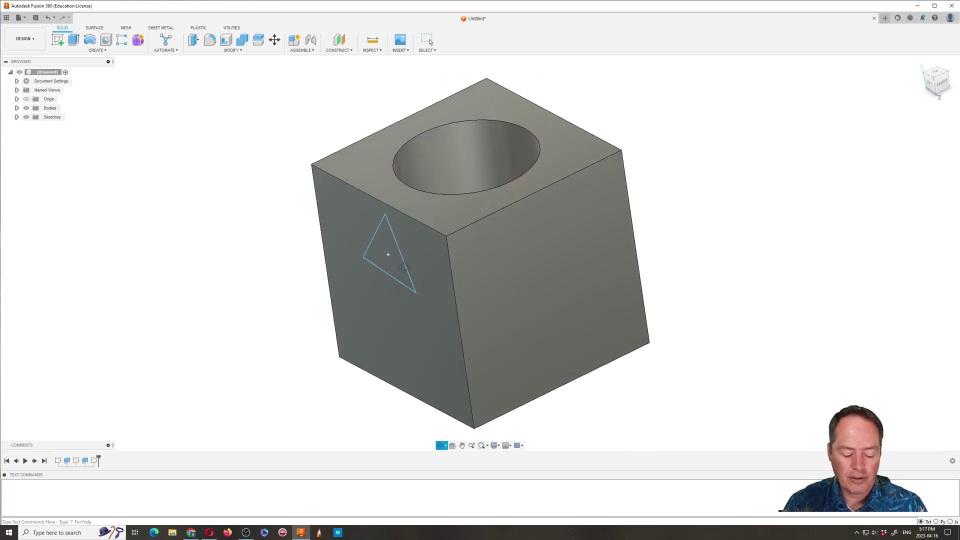
key(Escape)
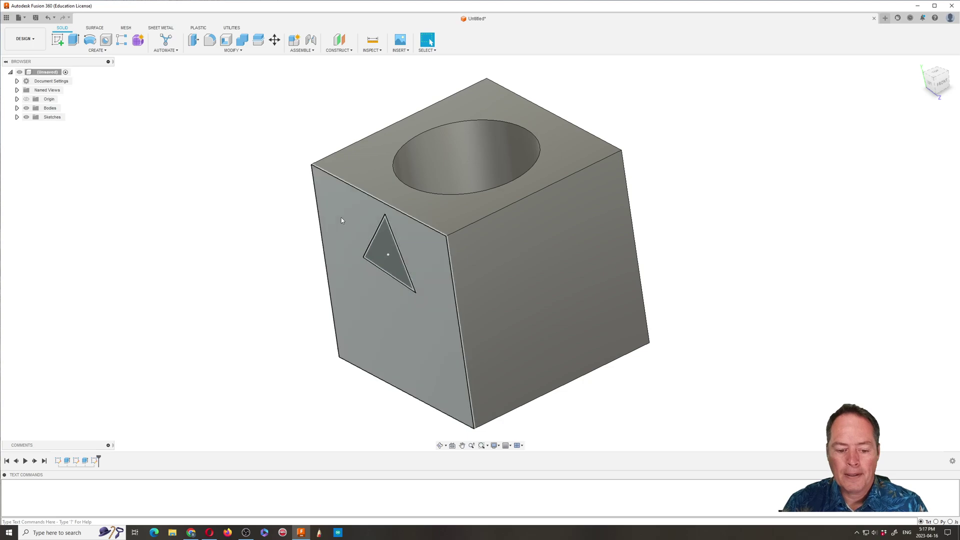
Step: Extrude the triangle profile 2.00 mm outward with the Join operation
click(74, 40)
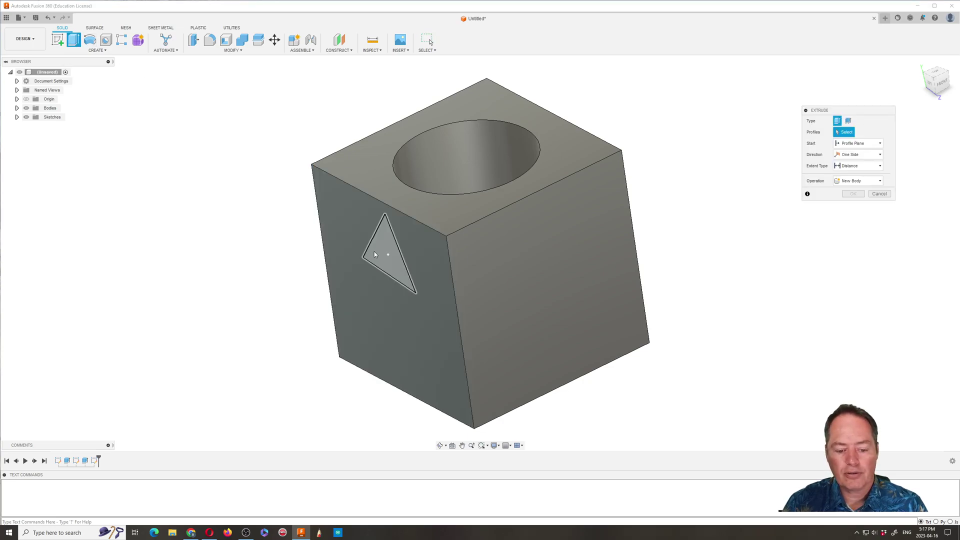
click(375, 254)
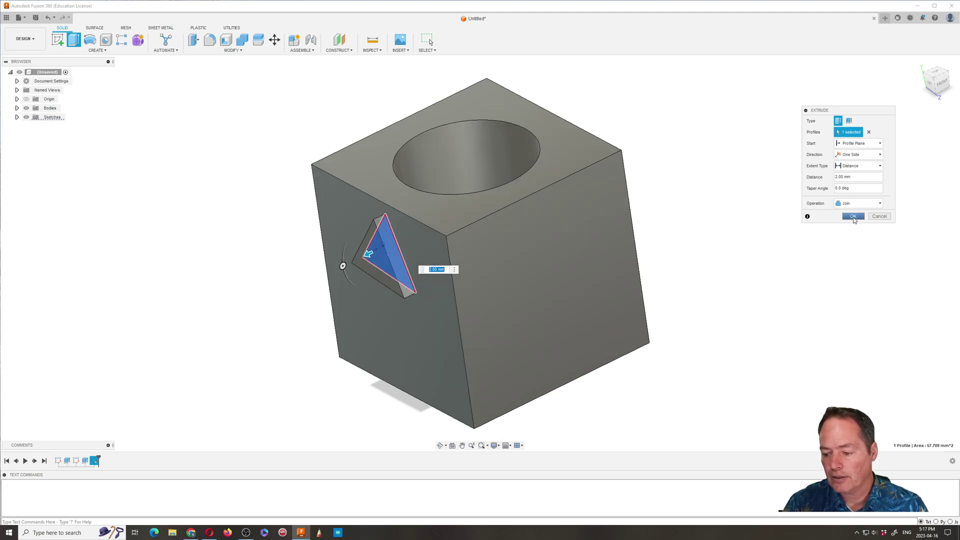
click(857, 203)
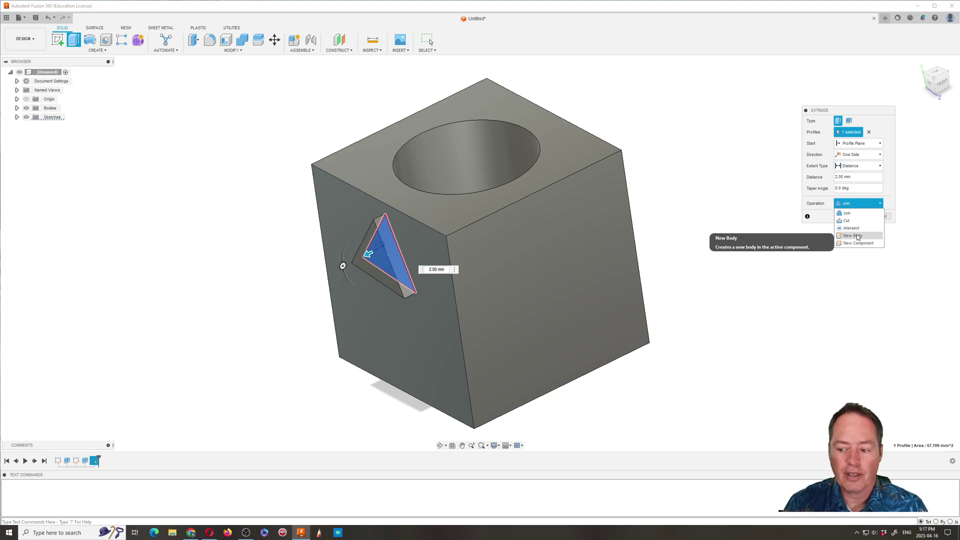
click(842, 213)
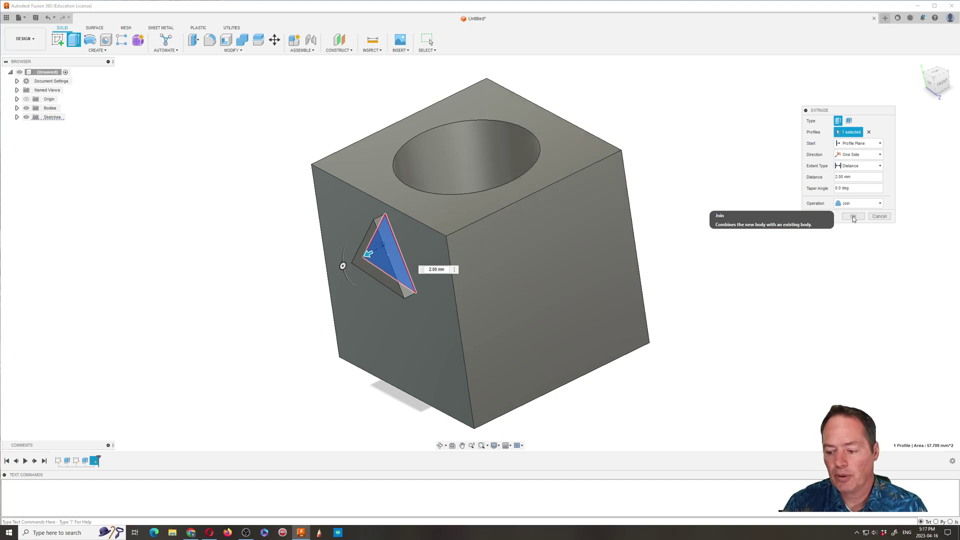
click(853, 217)
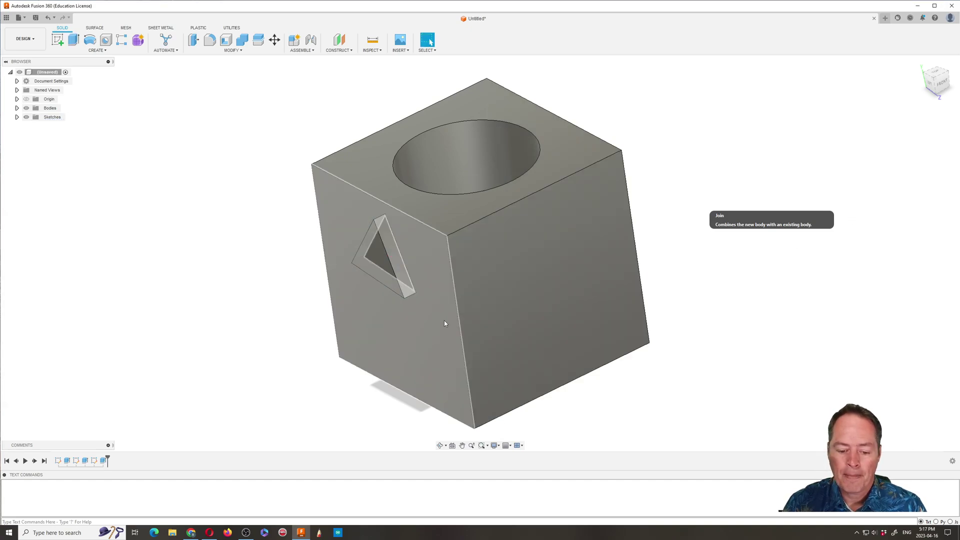
Step: On the triangular boss face, draw a centre-to-centre slot inside the triangle and finish the sketch
click(60, 44)
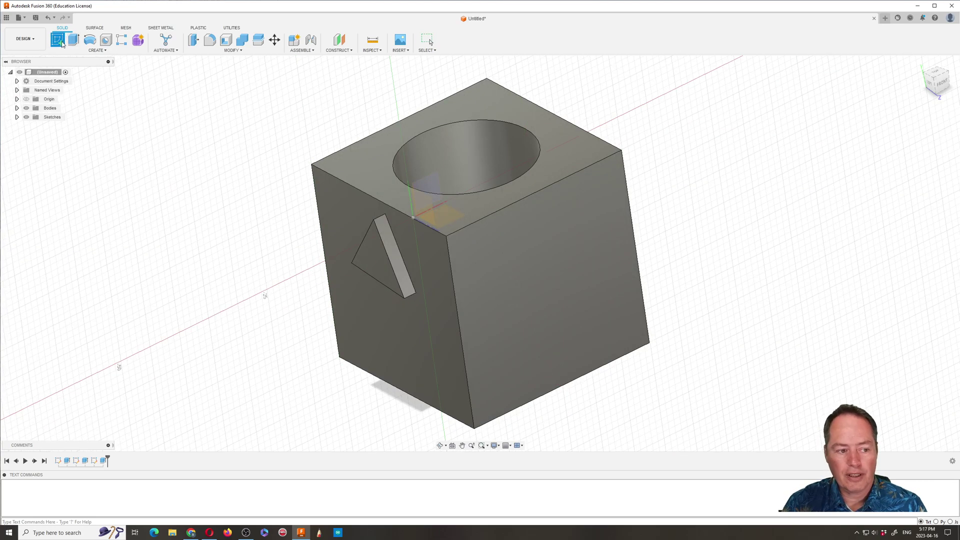
click(382, 265)
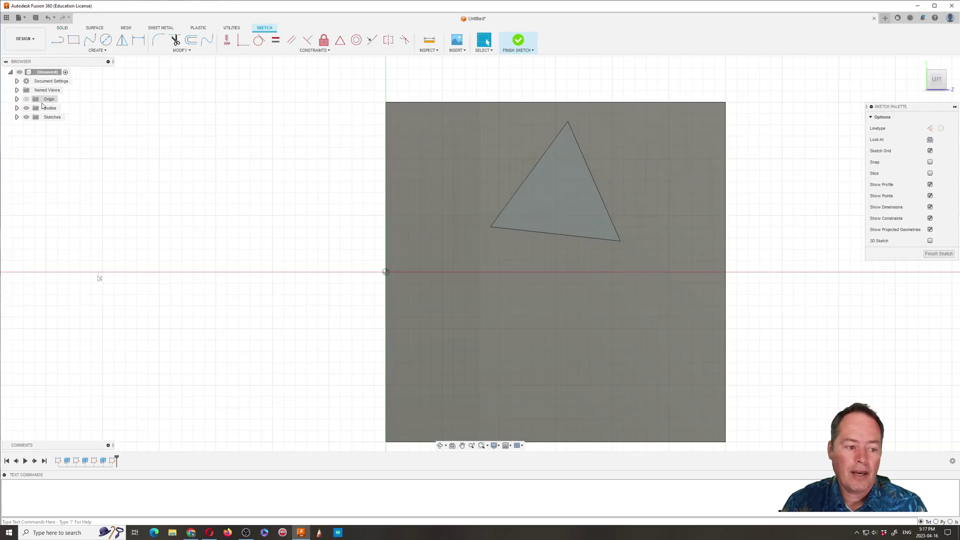
click(106, 51)
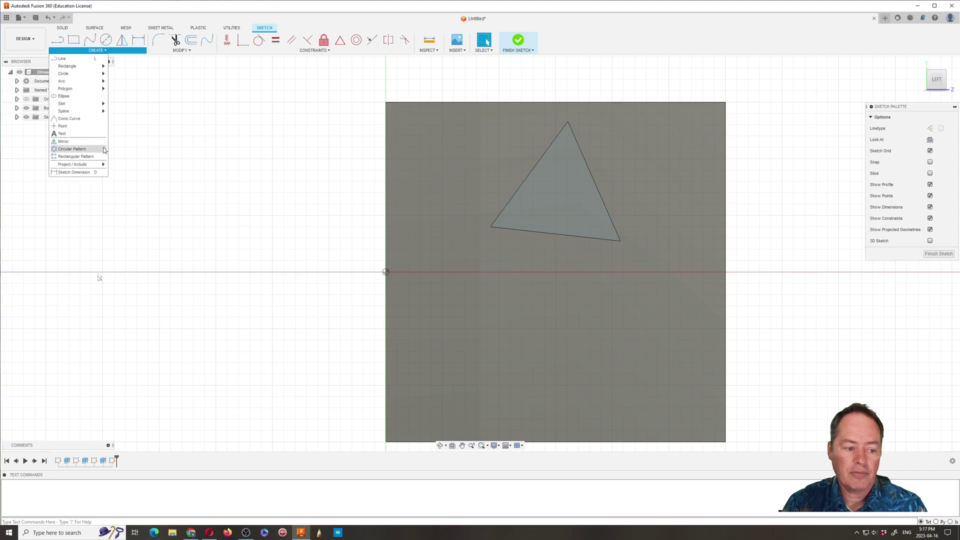
mouse_move(73, 108)
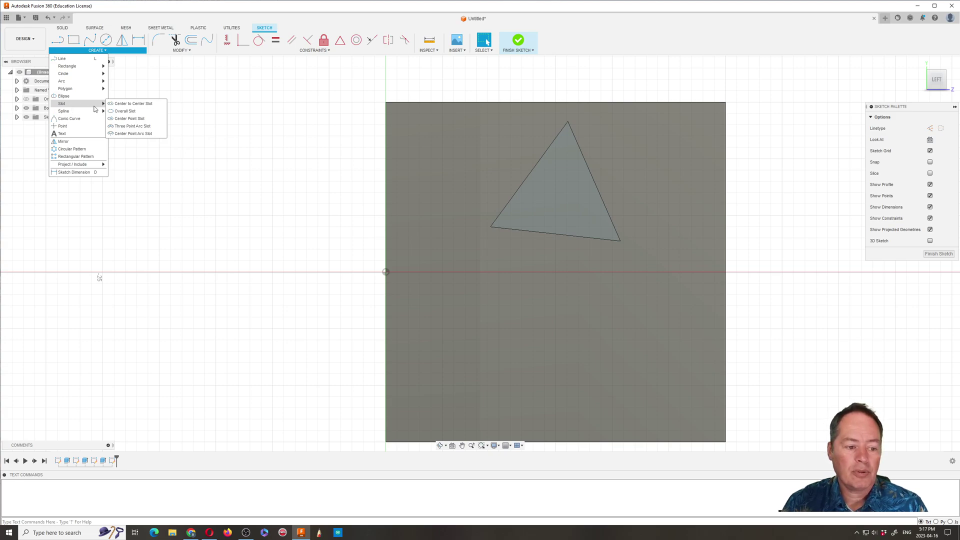
click(131, 103)
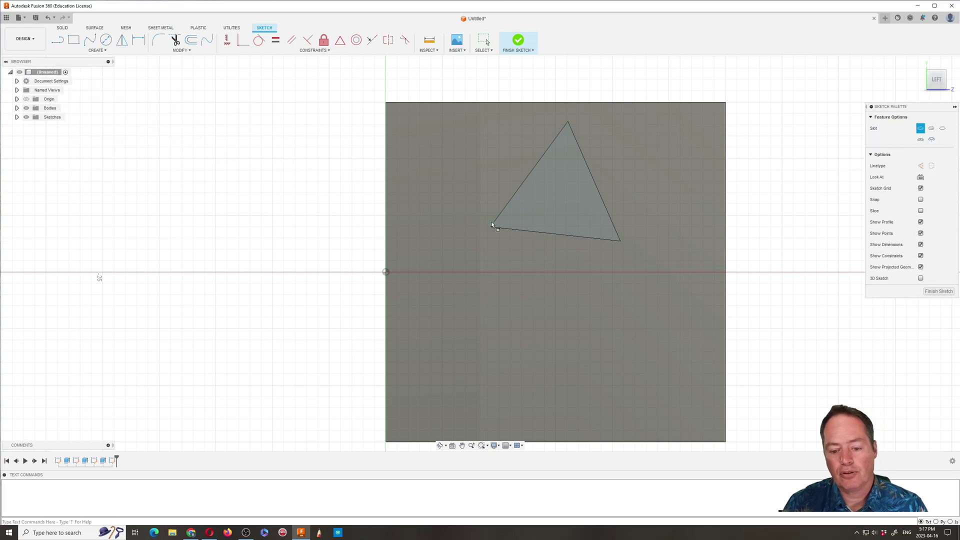
click(523, 212)
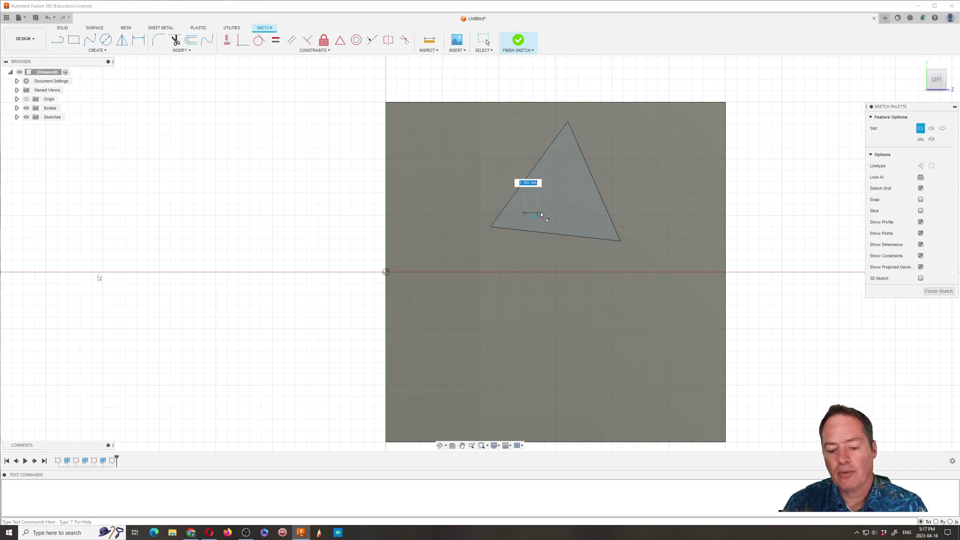
click(583, 212)
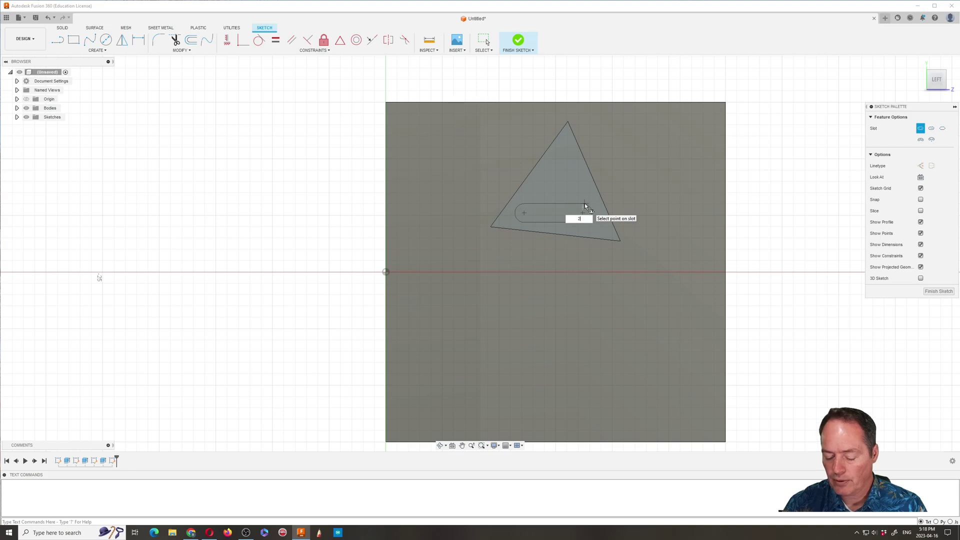
key(Return)
key(Escape)
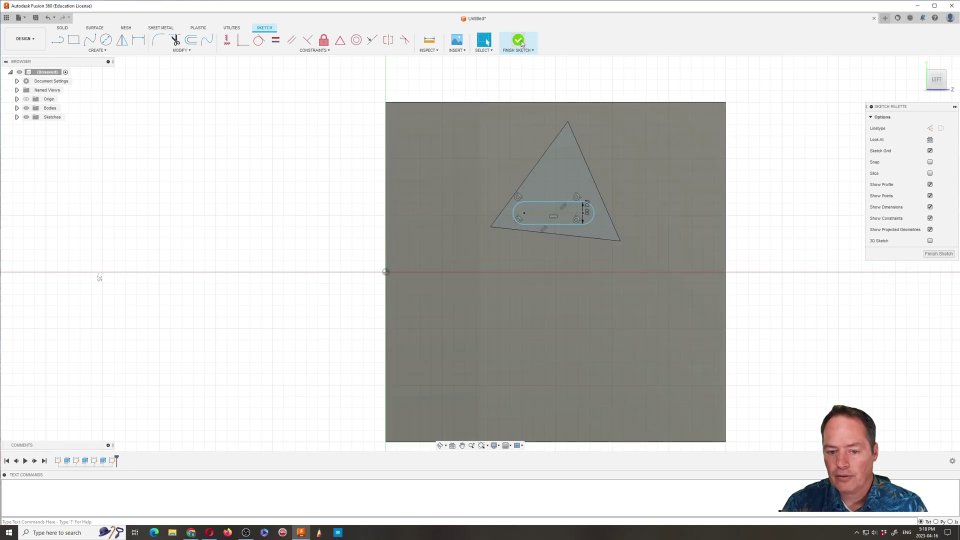
click(518, 40)
Step: Extrude the slot profile 1 mm as a Join on the triangular boss, viewed at an angle
click(440, 446)
drag(516, 335, 489, 334)
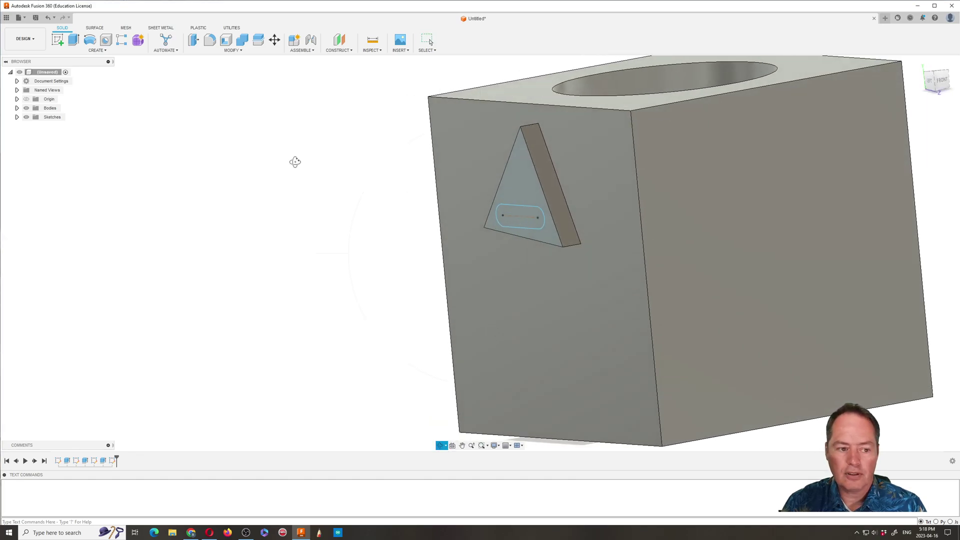
click(73, 40)
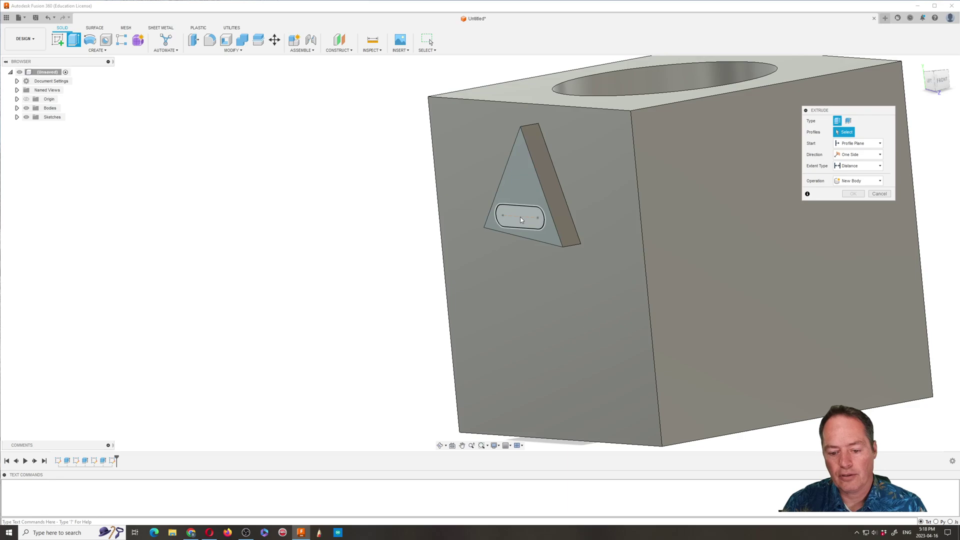
click(519, 217)
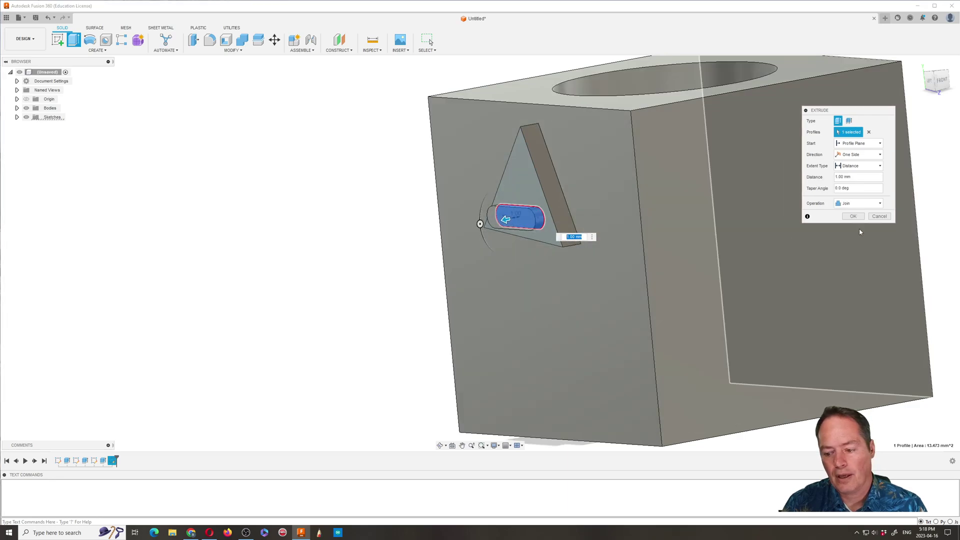
click(852, 216)
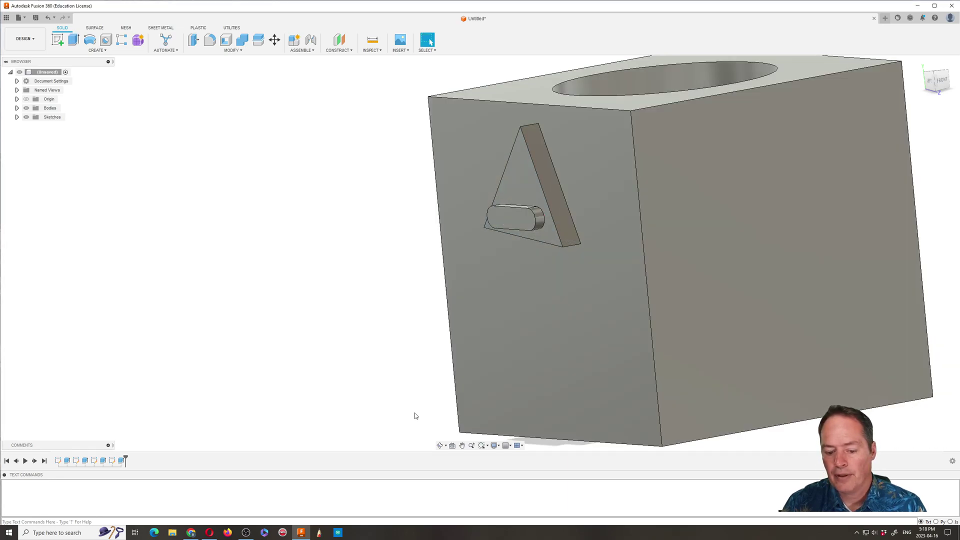
click(439, 445)
drag(422, 380, 545, 302)
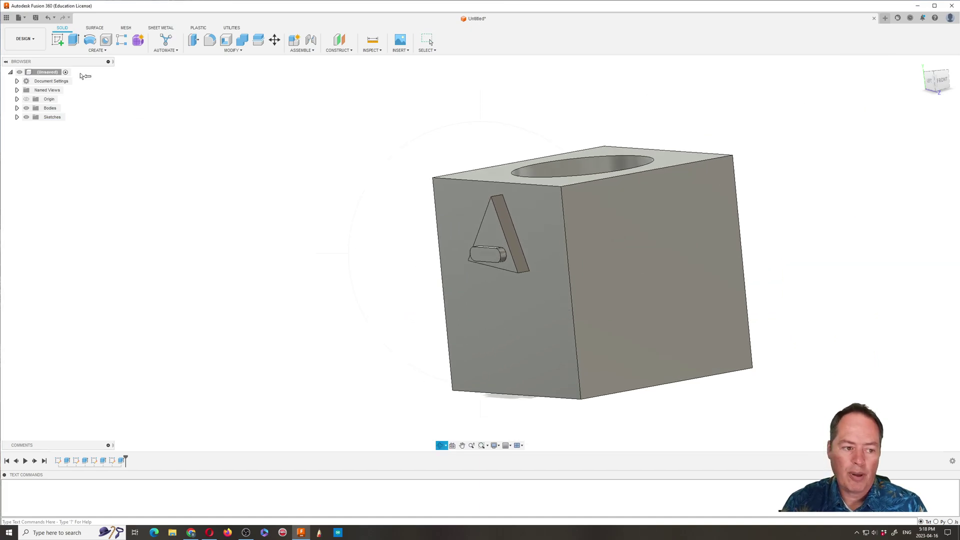
Step: On the cube's right face, draw a 2.5 × 2.5 mm centre rectangle above the face centre
click(58, 41)
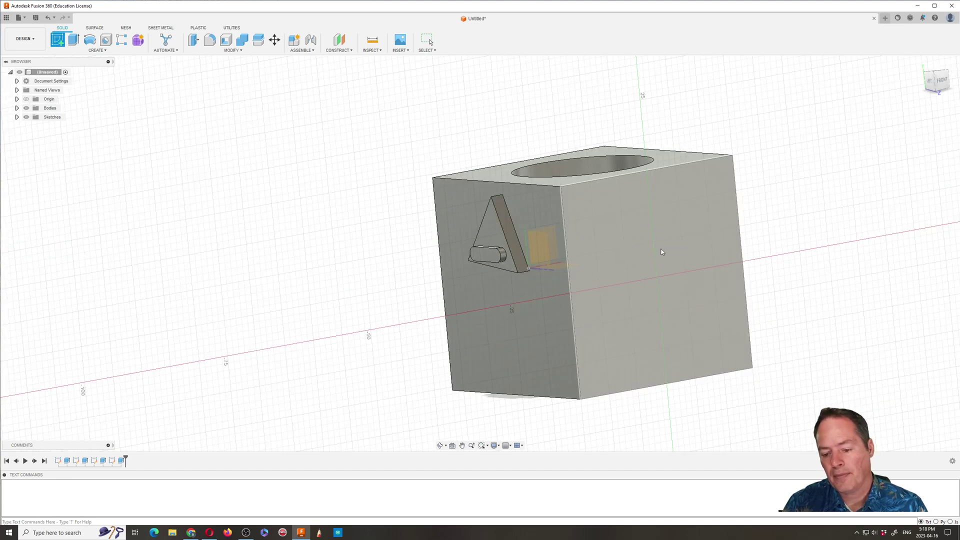
click(644, 255)
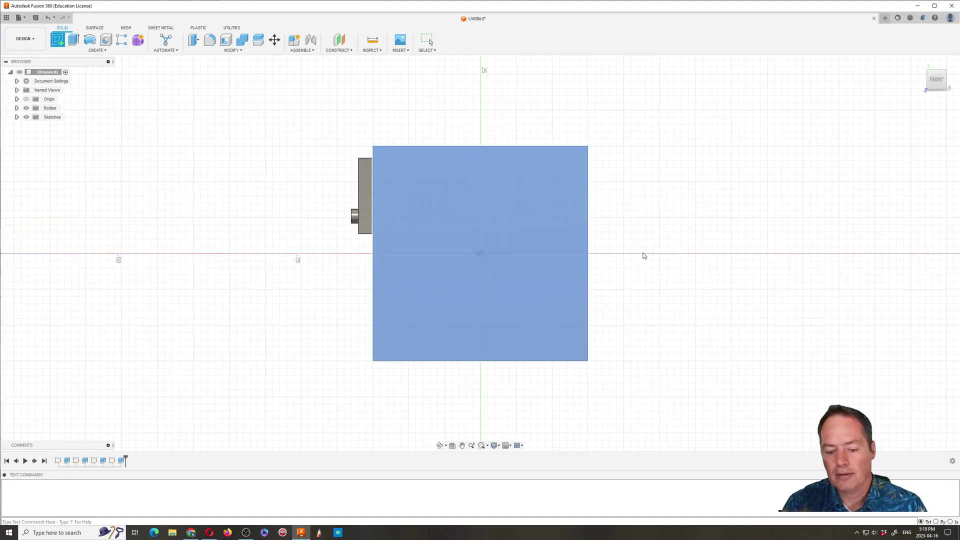
click(98, 51)
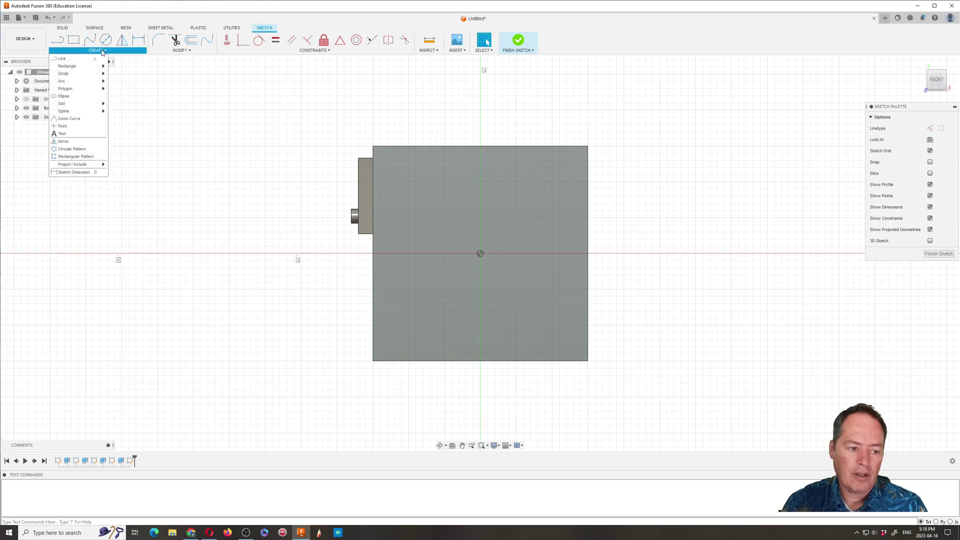
mouse_move(70, 70)
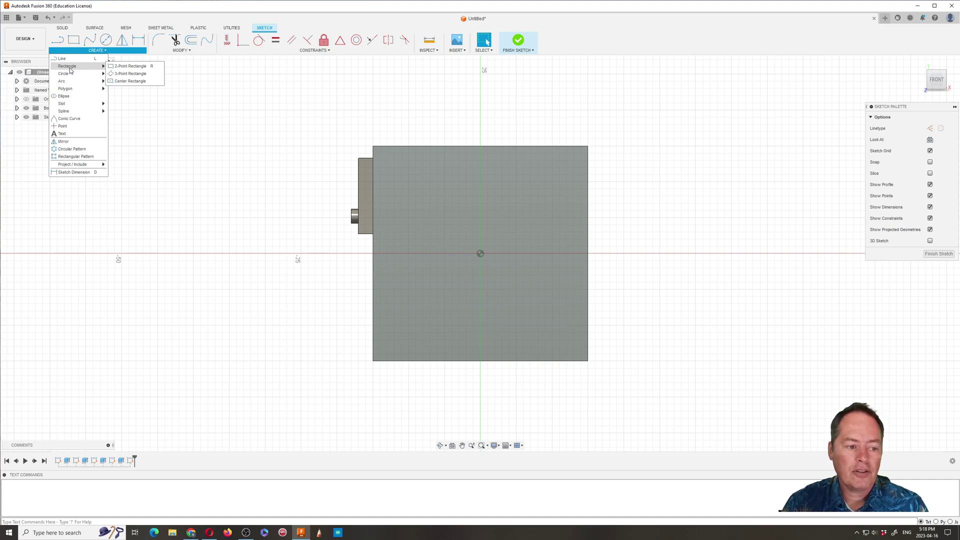
click(109, 82)
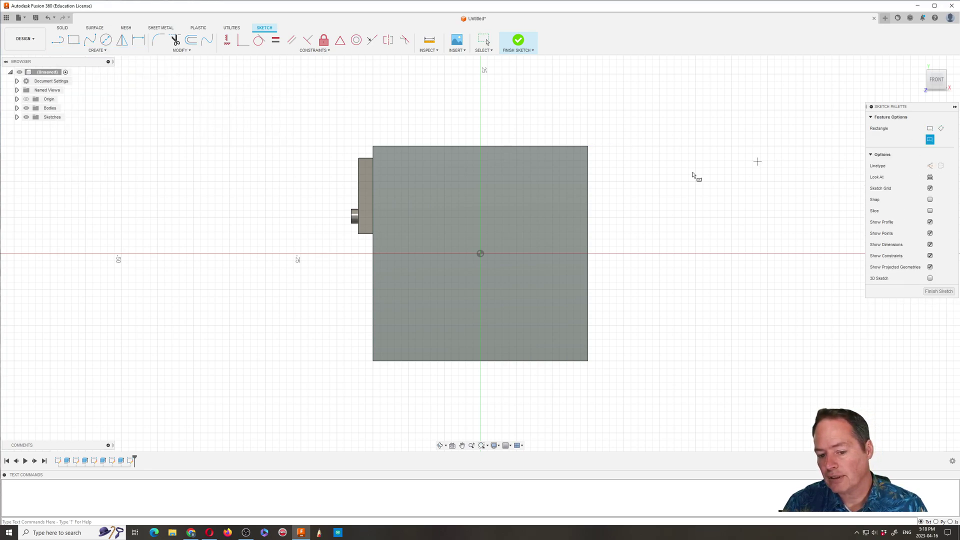
click(479, 175)
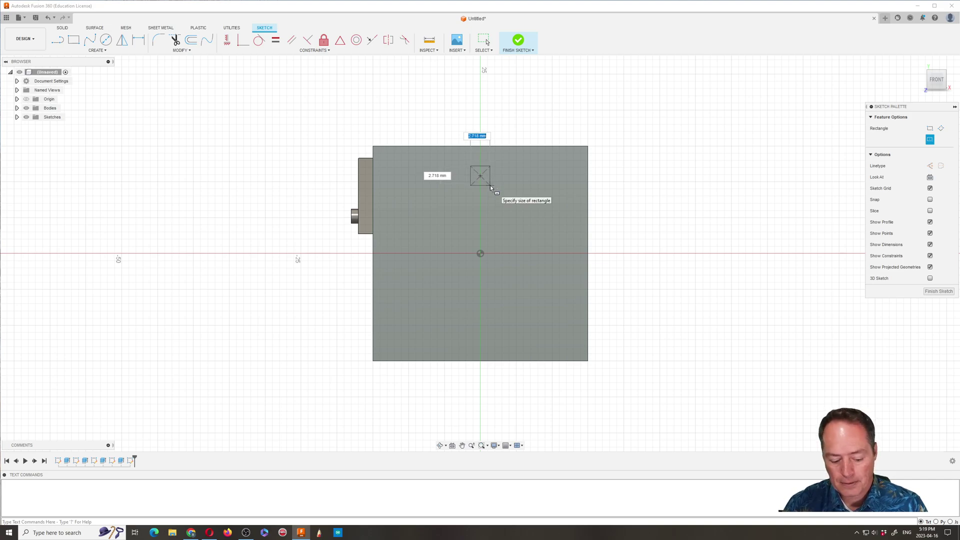
text(2.5)
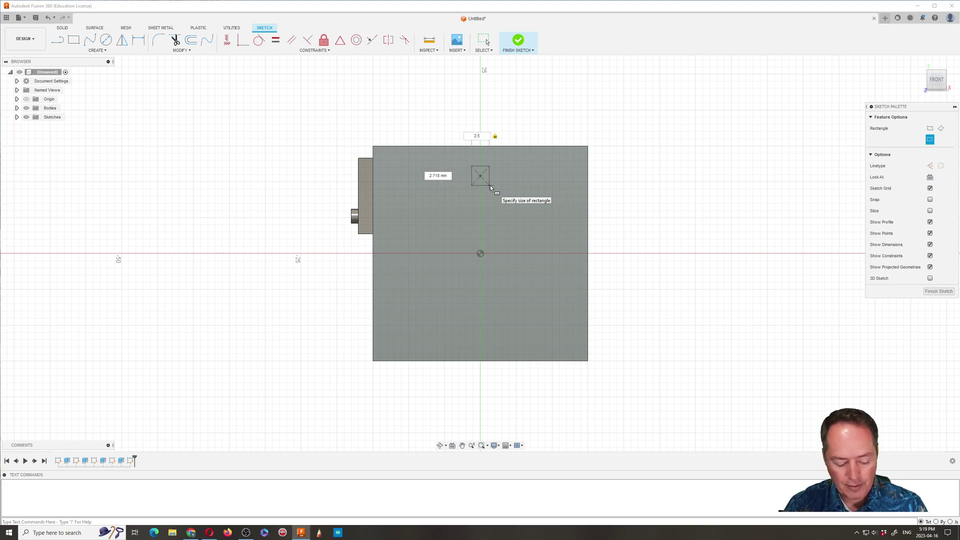
key(Tab)
text(2)
key(Return)
key(Escape)
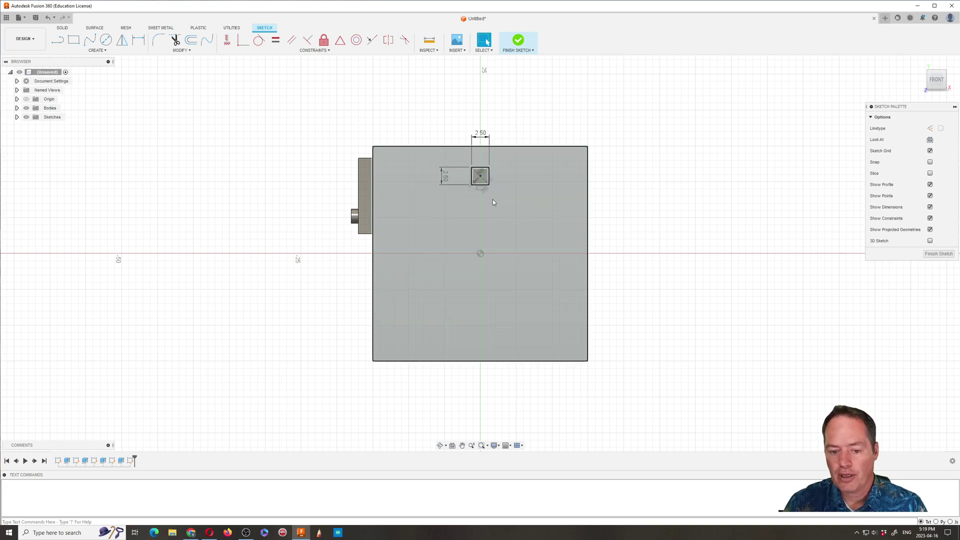
Step: Start a circular sketch pattern and select the four edges of the small square
click(98, 50)
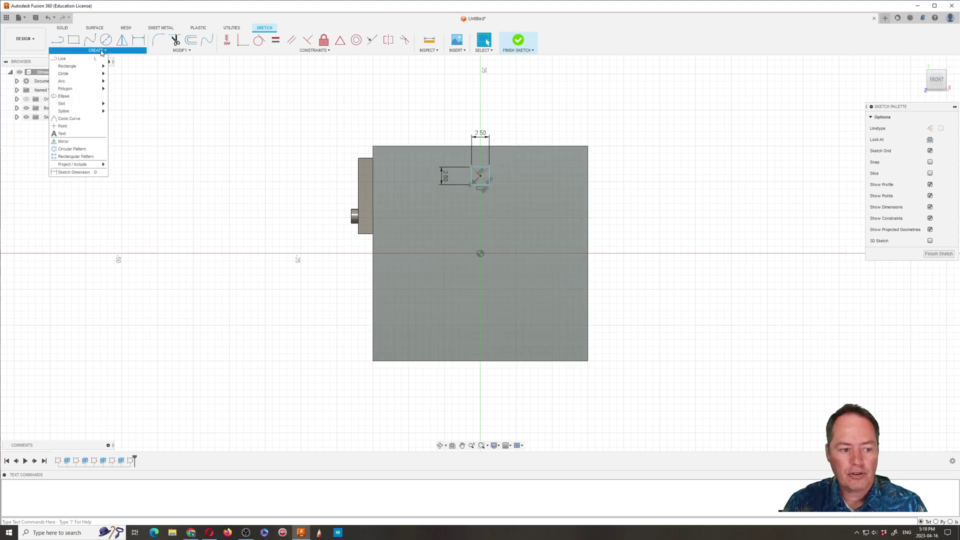
click(83, 149)
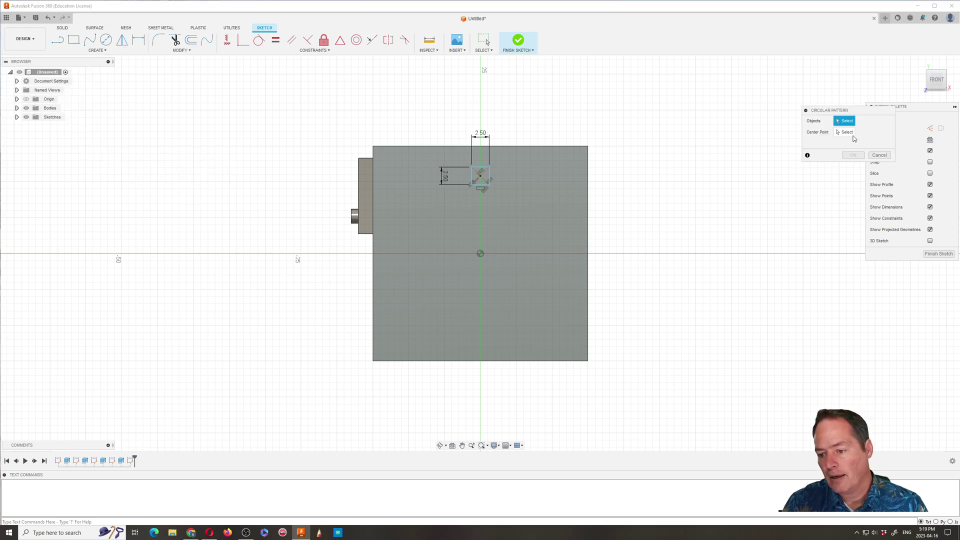
click(490, 176)
click(482, 167)
scroll(469, 179, up, 2)
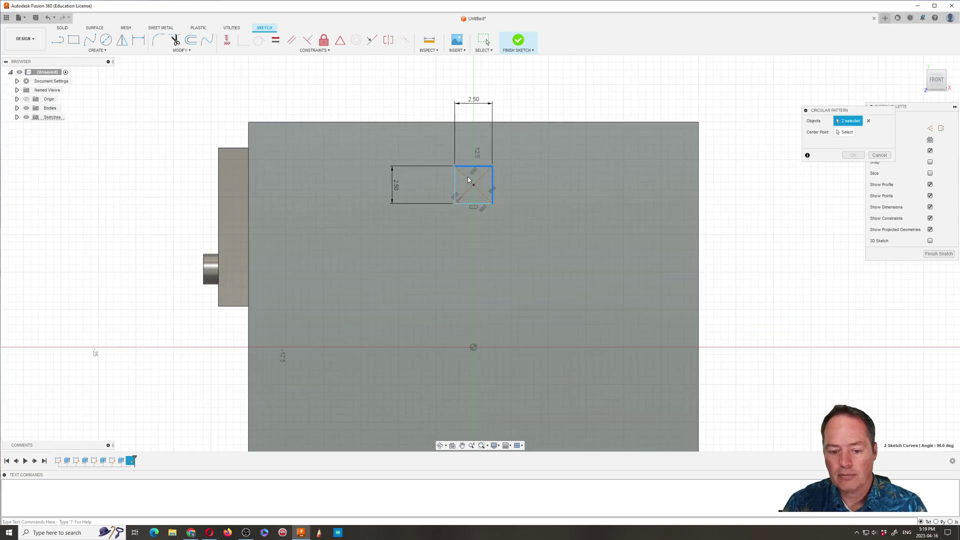
click(455, 189)
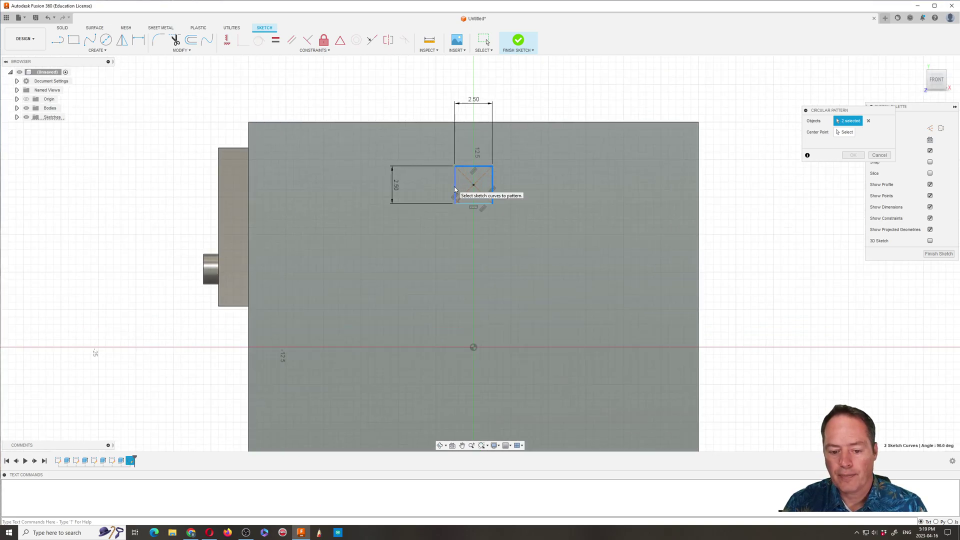
click(480, 203)
scroll(572, 206, down, 1)
scroll(570, 198, down, 2)
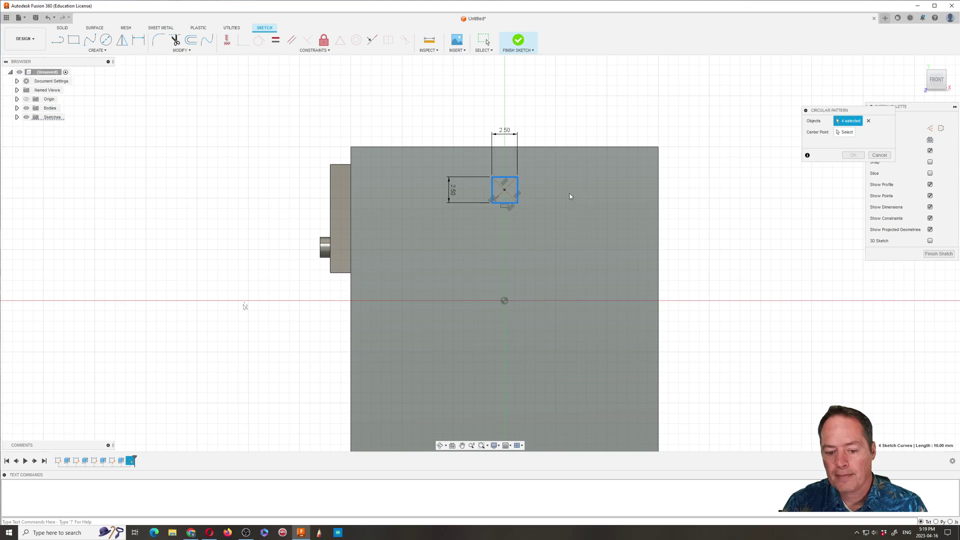
Step: Centre the pattern on the origin with quantity 7 and Full distribution, then confirm
click(846, 134)
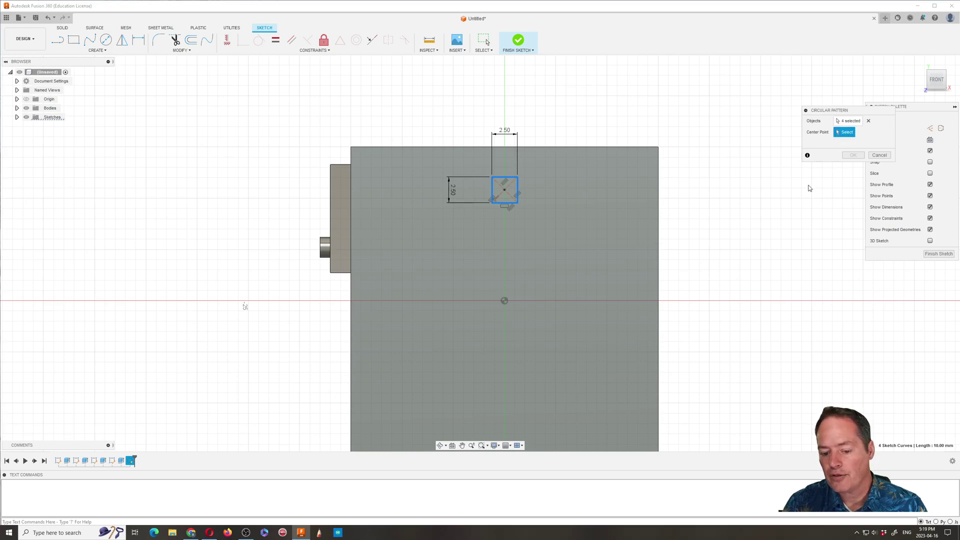
click(504, 300)
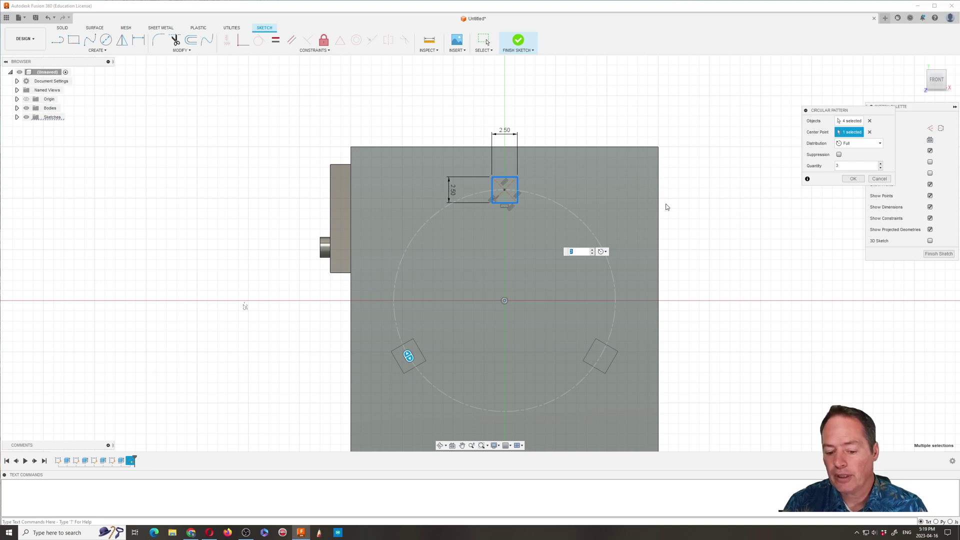
click(881, 165)
click(880, 164)
click(880, 164)
click(881, 164)
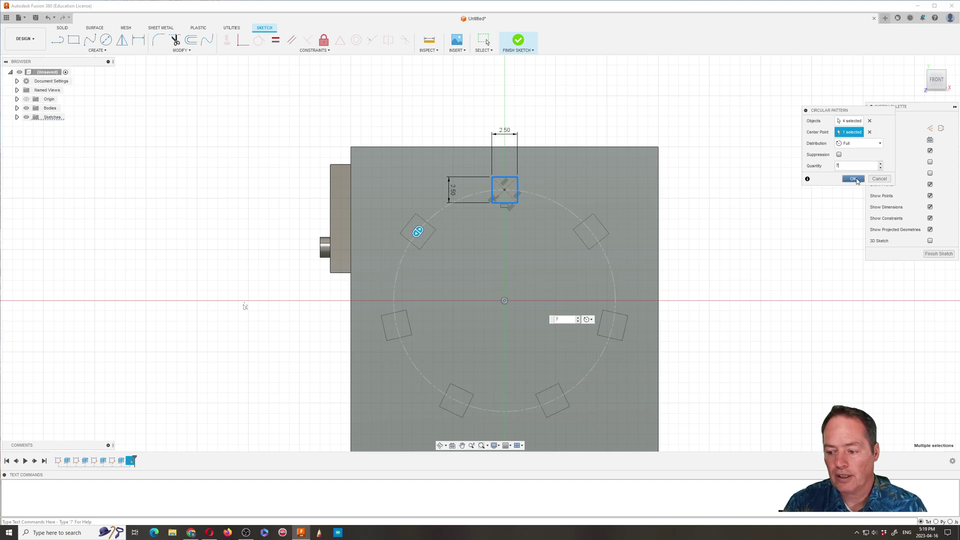
click(859, 144)
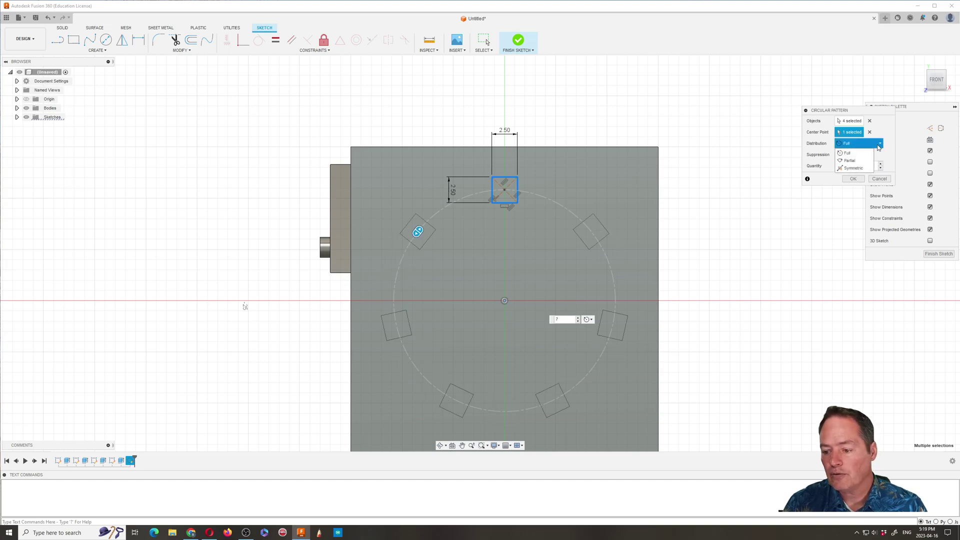
click(855, 161)
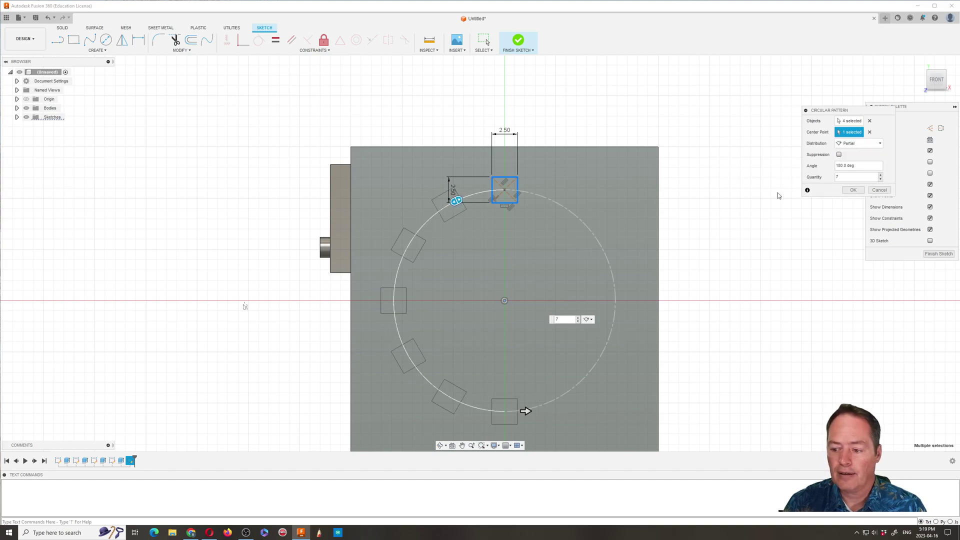
click(881, 144)
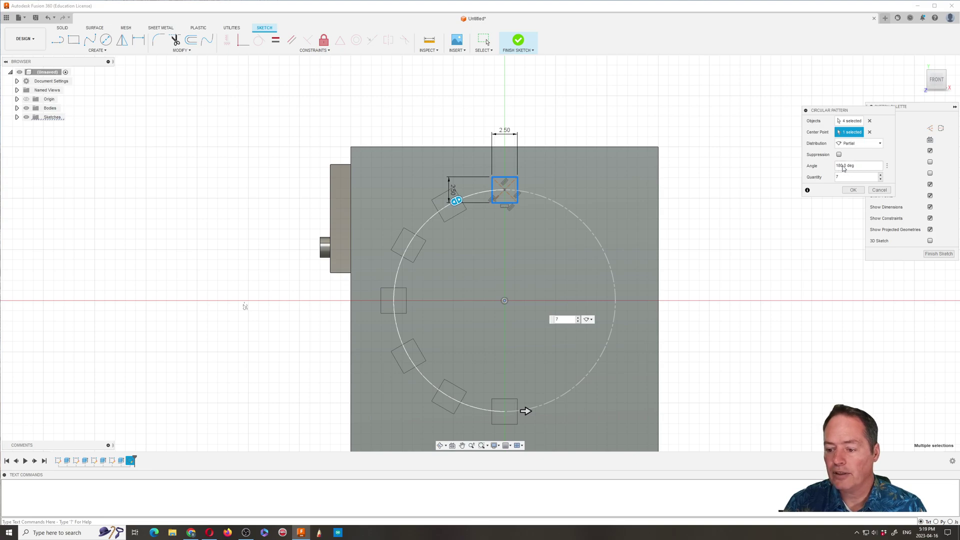
click(880, 144)
click(847, 153)
click(839, 155)
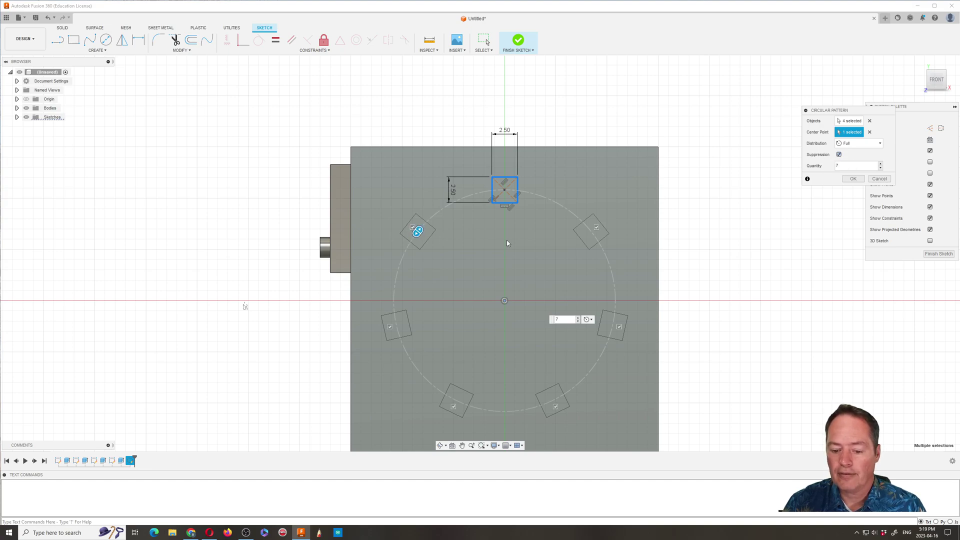
click(596, 228)
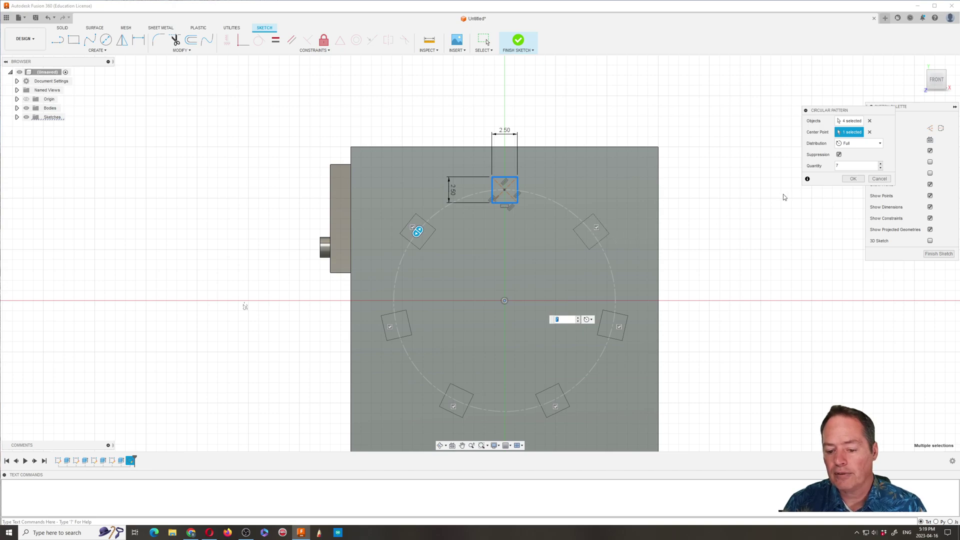
click(852, 179)
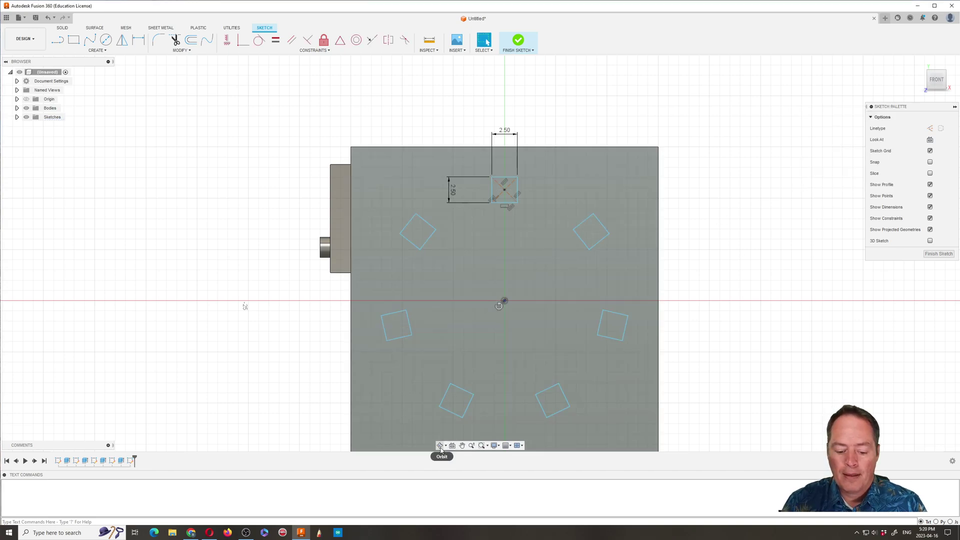
Step: Finish the sketch, return to the home view, and begin extruding the front-face profile
click(440, 445)
scroll(478, 307, down, 3)
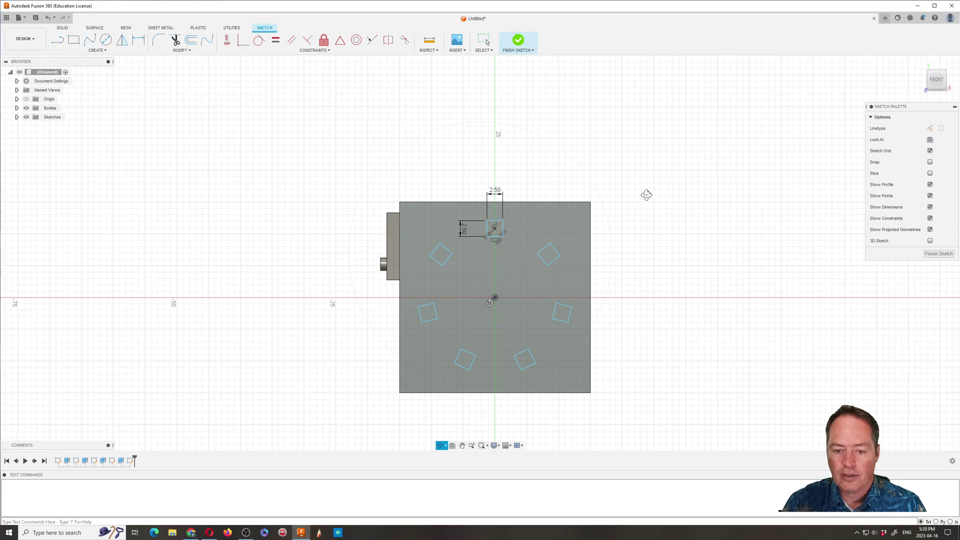
click(518, 40)
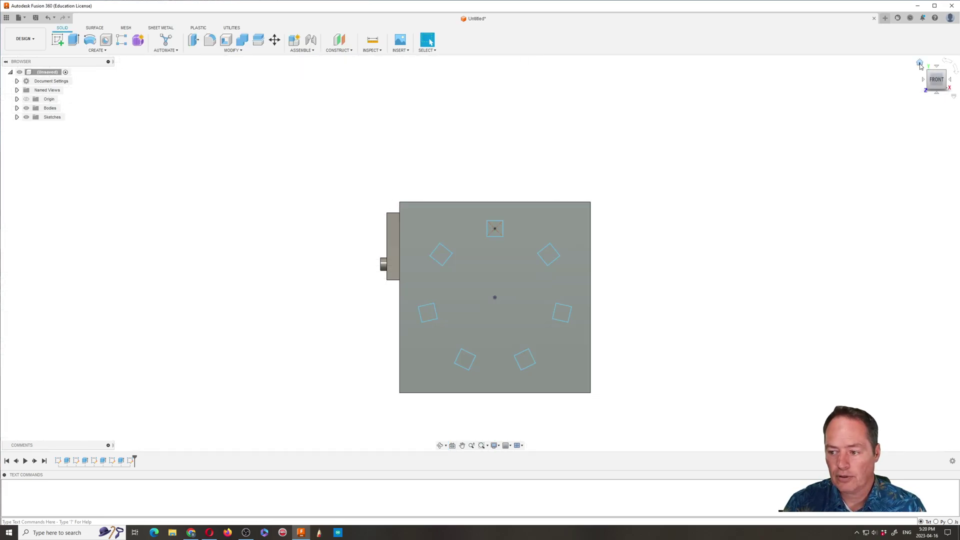
click(919, 65)
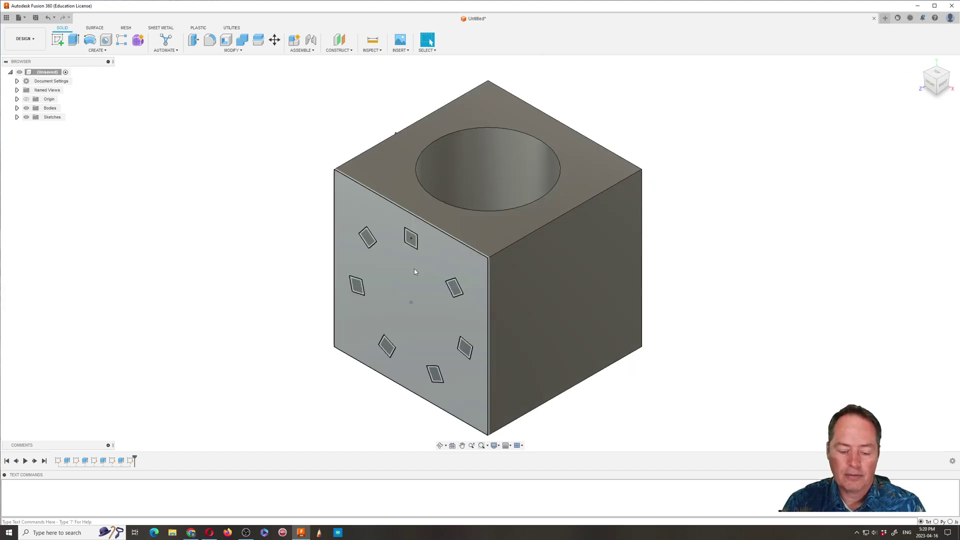
click(413, 270)
click(74, 40)
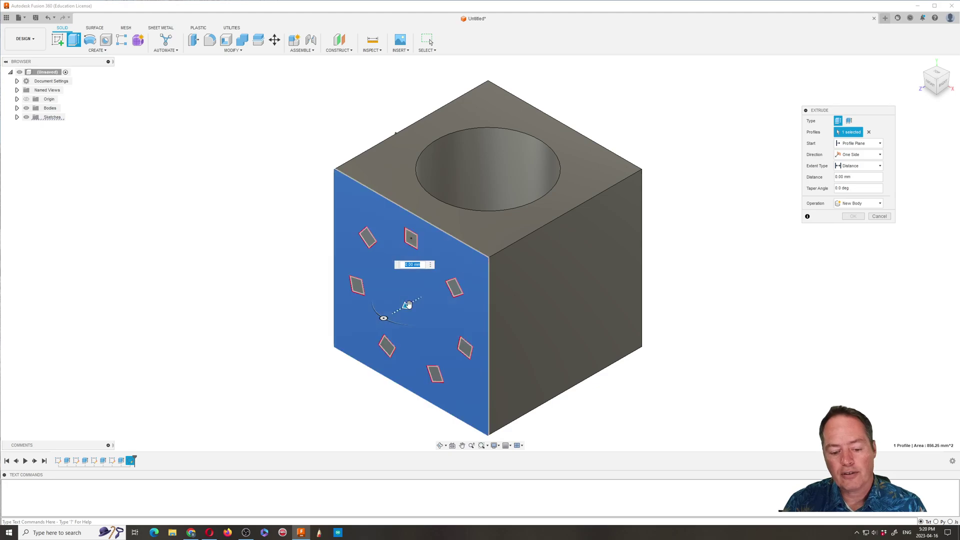
drag(415, 305, 433, 288)
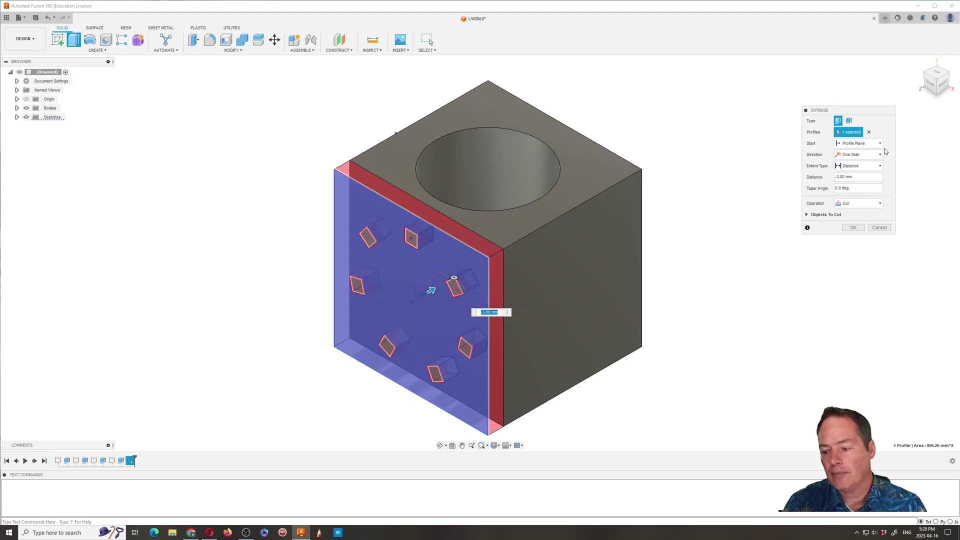
Step: Select only the seven small square profiles, leaving out the surrounding face region
click(869, 133)
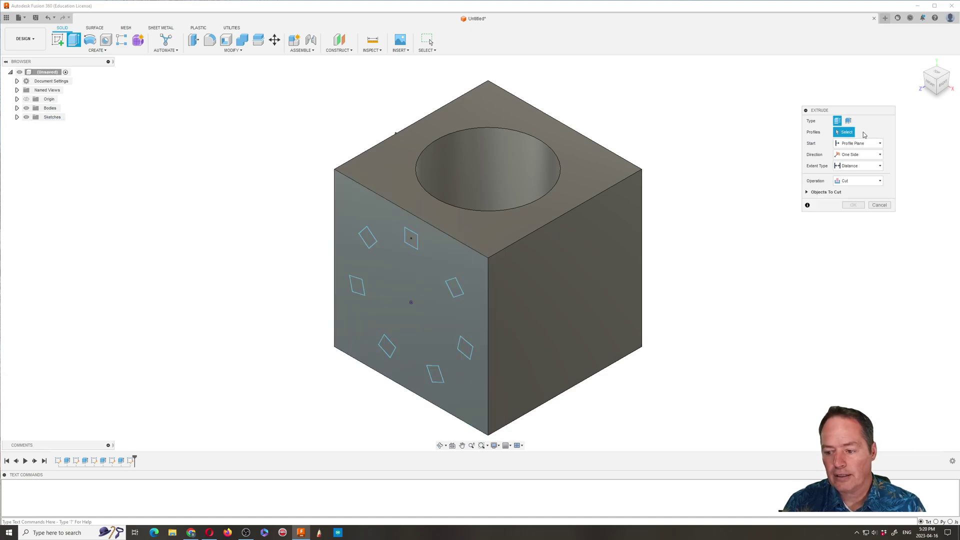
click(368, 237)
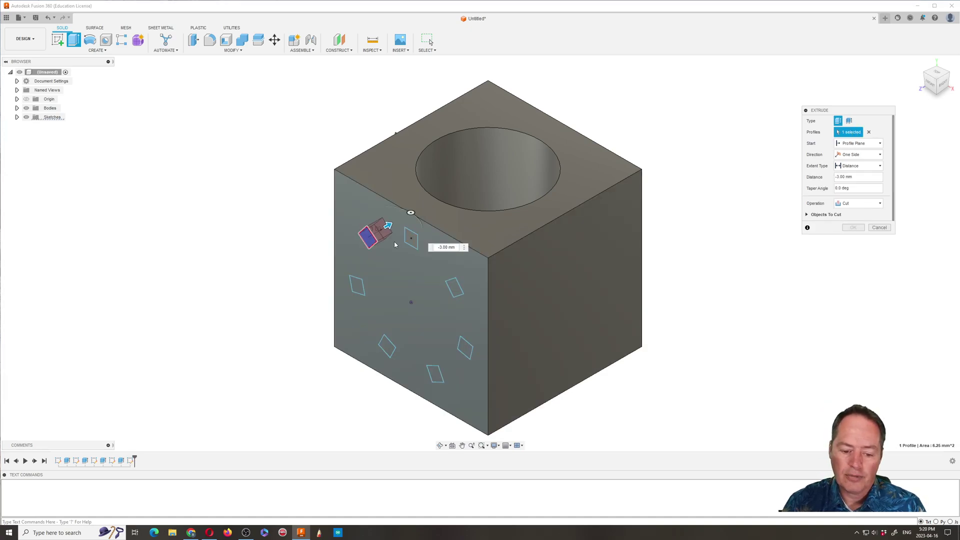
click(412, 244)
click(454, 286)
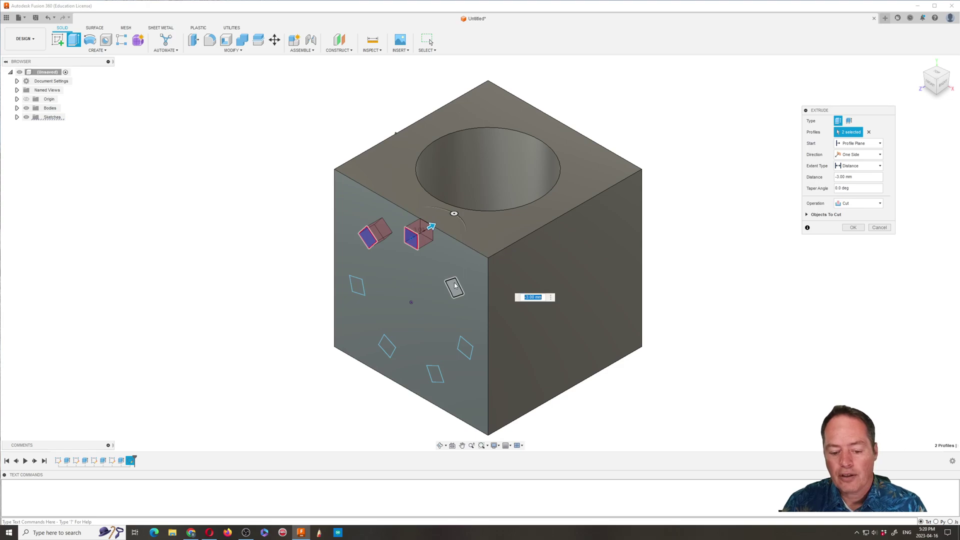
click(436, 308)
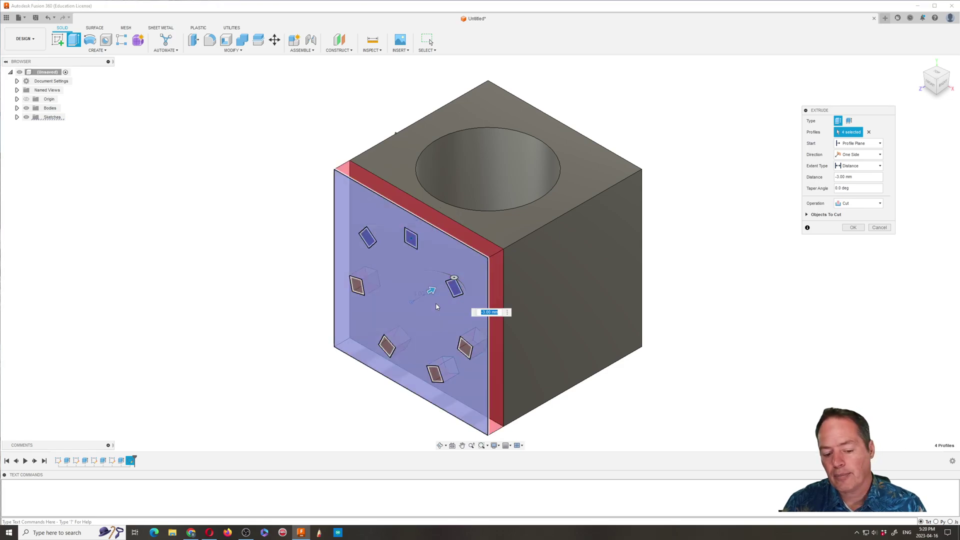
click(437, 307)
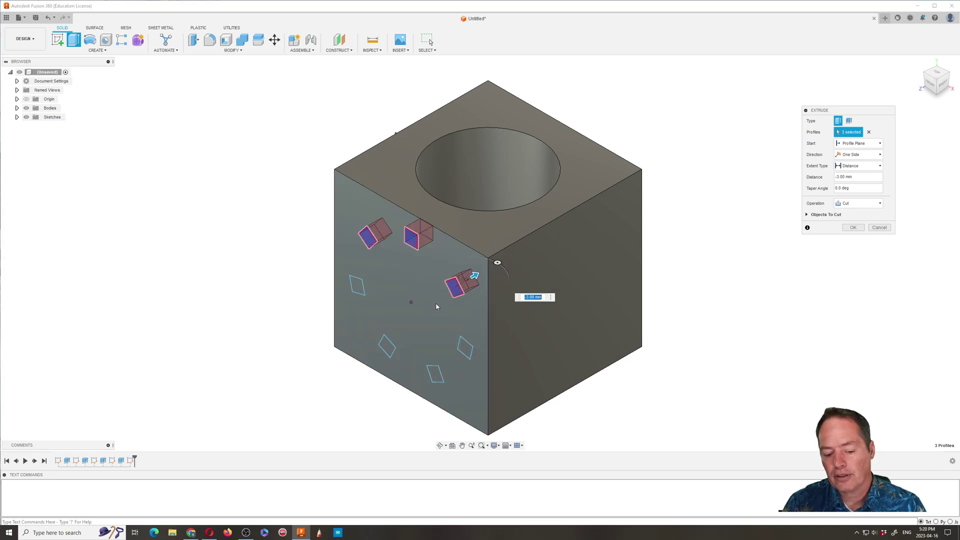
click(466, 348)
click(434, 373)
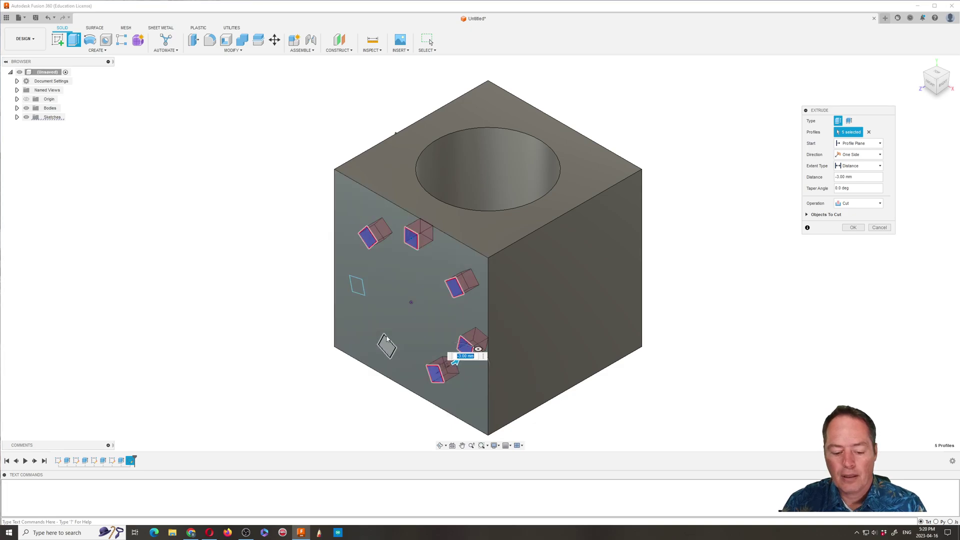
click(386, 345)
click(357, 285)
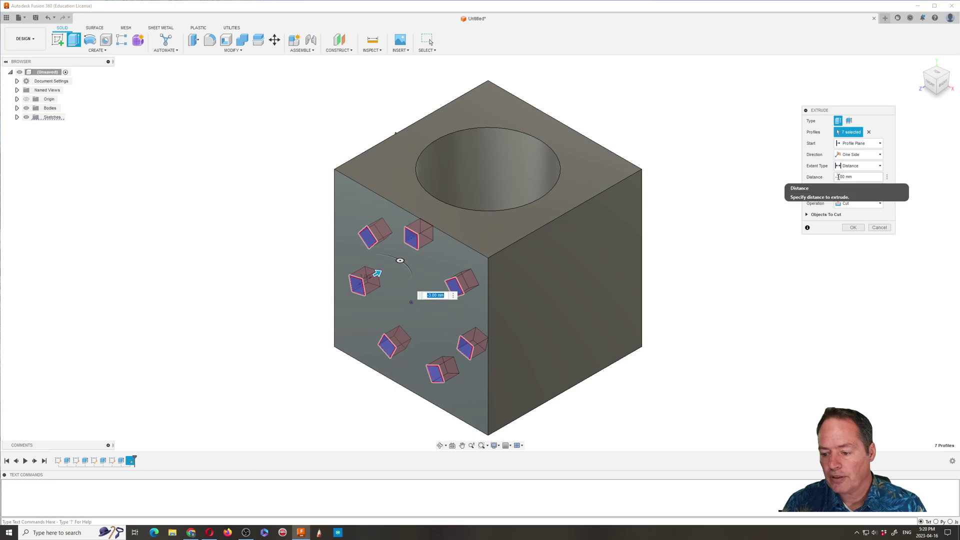
Step: Set the extrusion to 3 mm outward with 0° taper as a Join and confirm
click(838, 178)
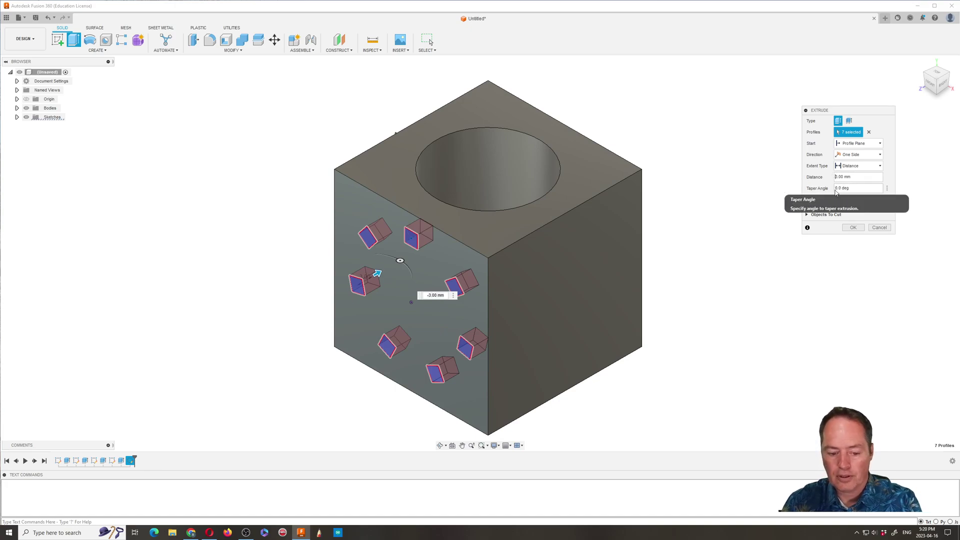
key(BackSpace)
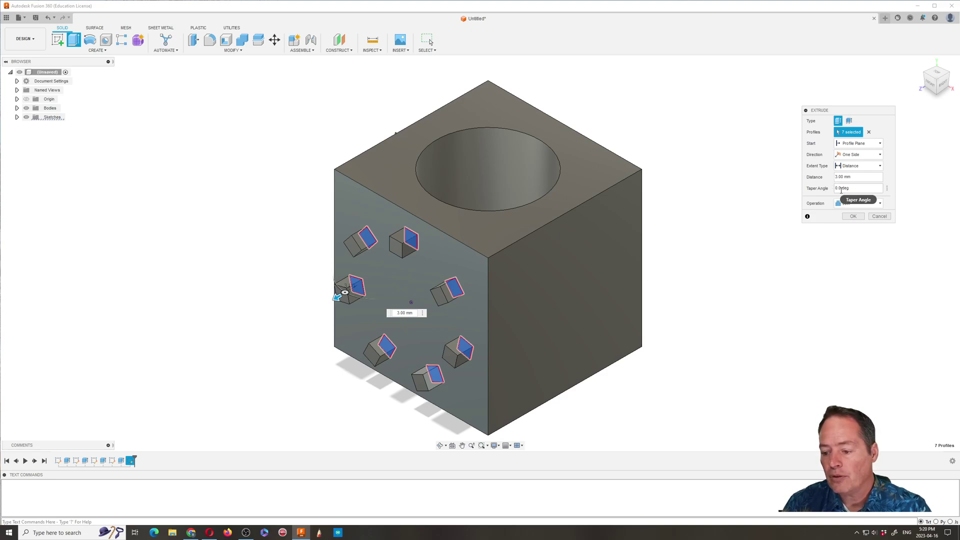
click(836, 188)
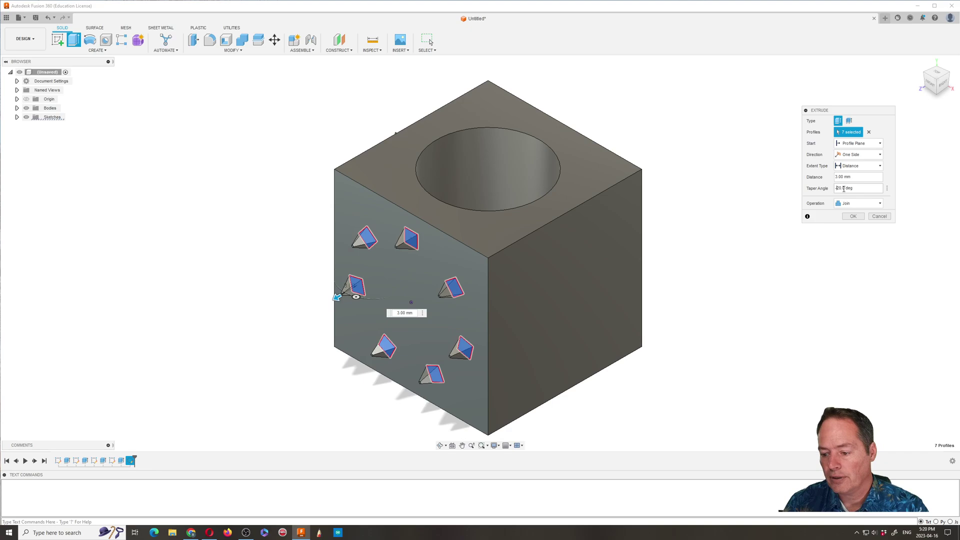
drag(844, 188, 834, 191)
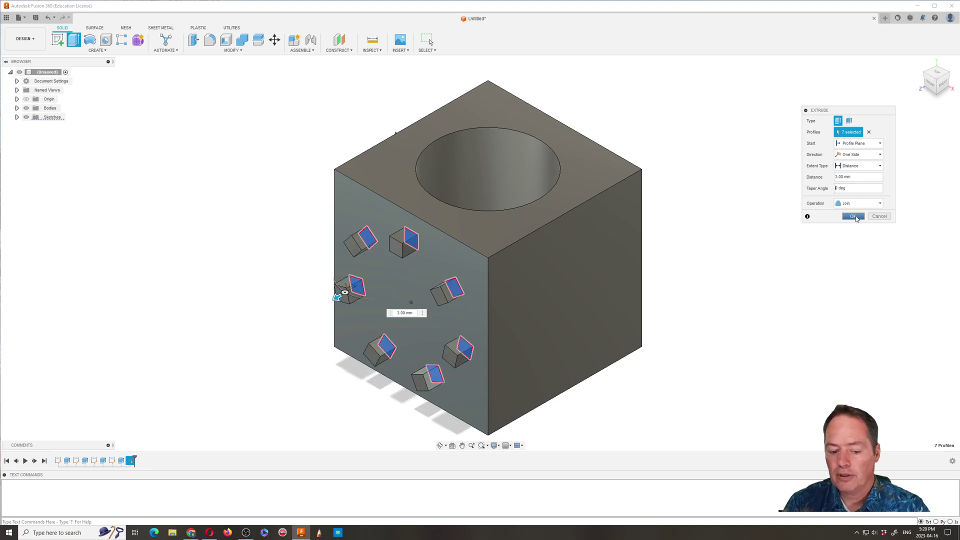
click(853, 217)
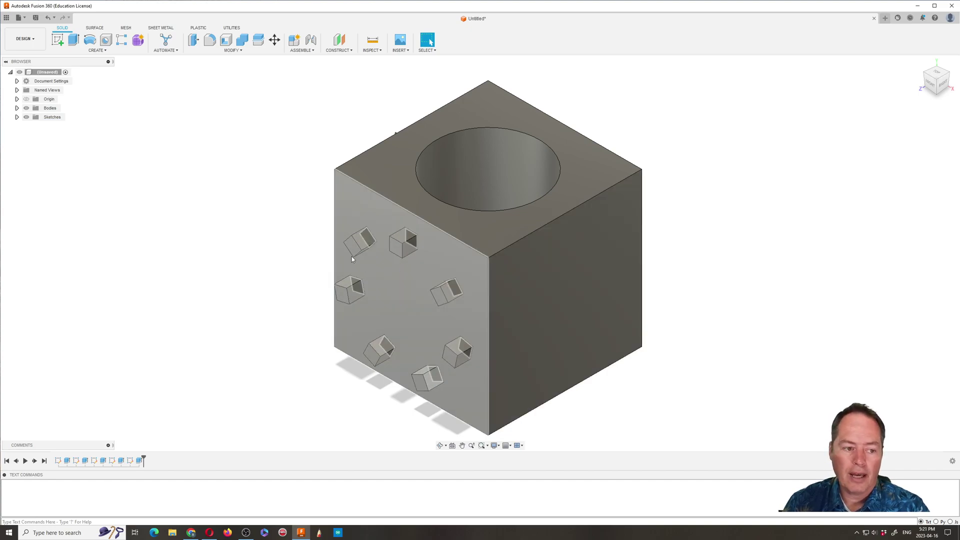
Step: Reset the view to Home and start a new sketch with origin planes offered
click(97, 50)
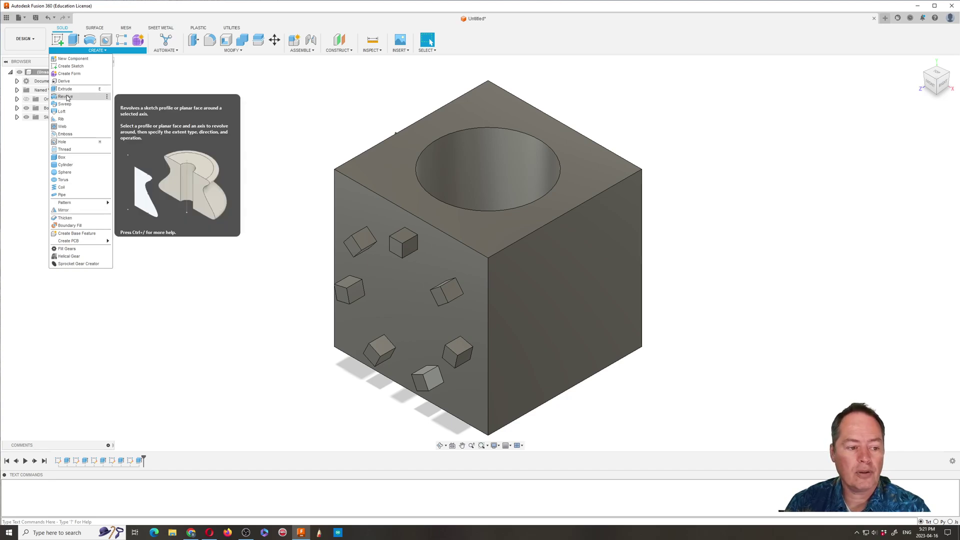
click(171, 96)
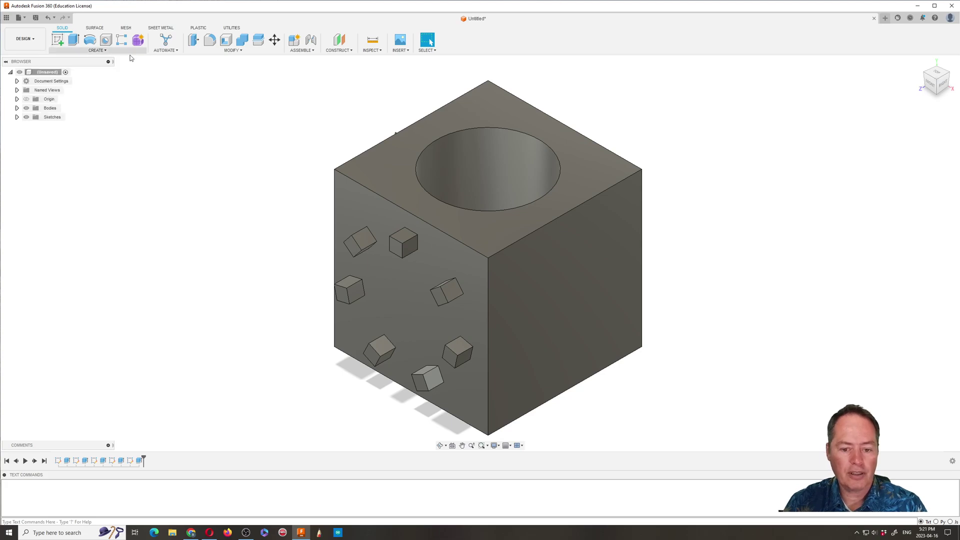
click(919, 62)
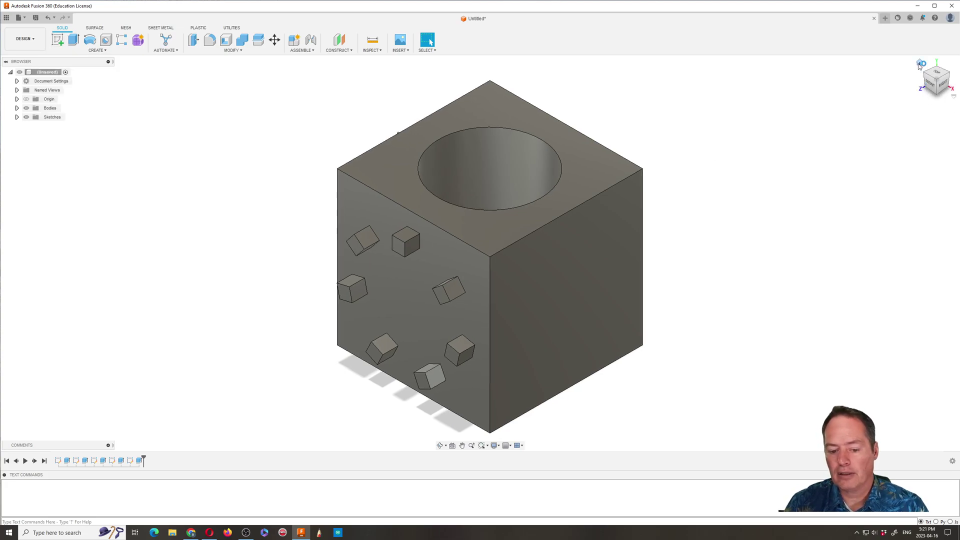
click(58, 41)
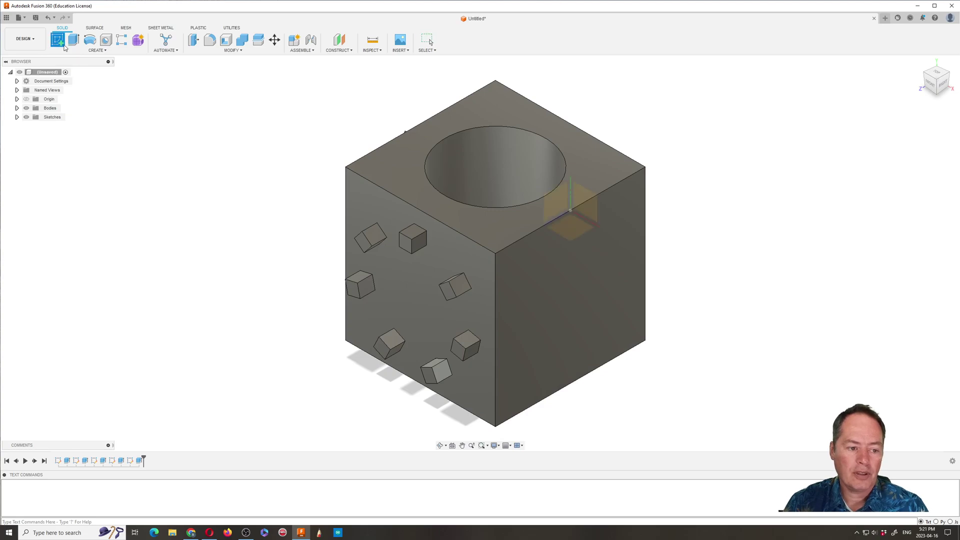
Step: Sketch on the cube's right face and draw a small circle near its top-left corner
click(542, 278)
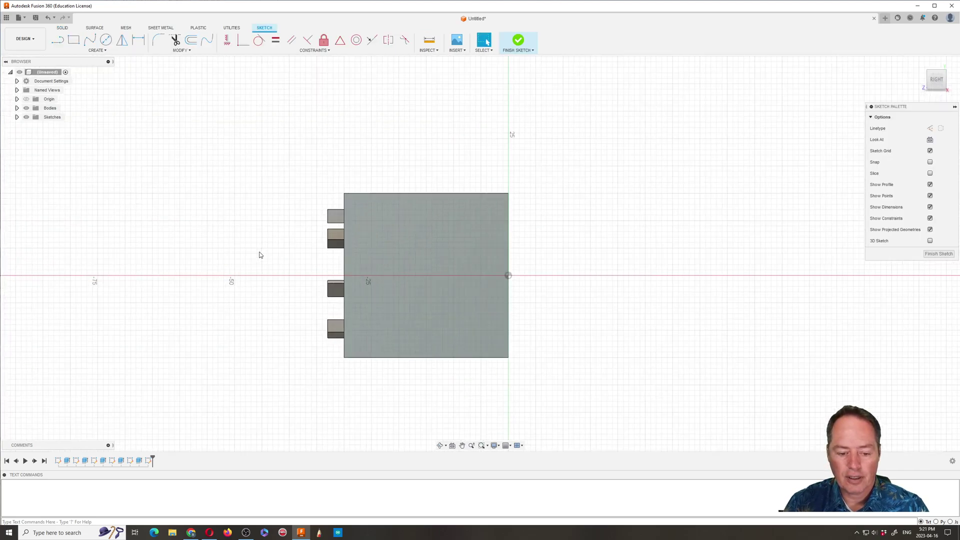
scroll(256, 240, up, 3)
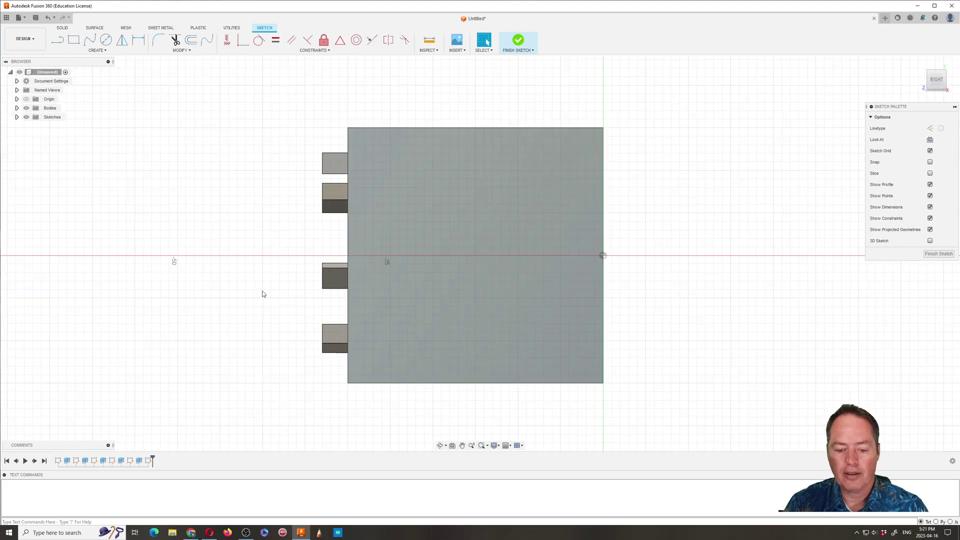
click(106, 40)
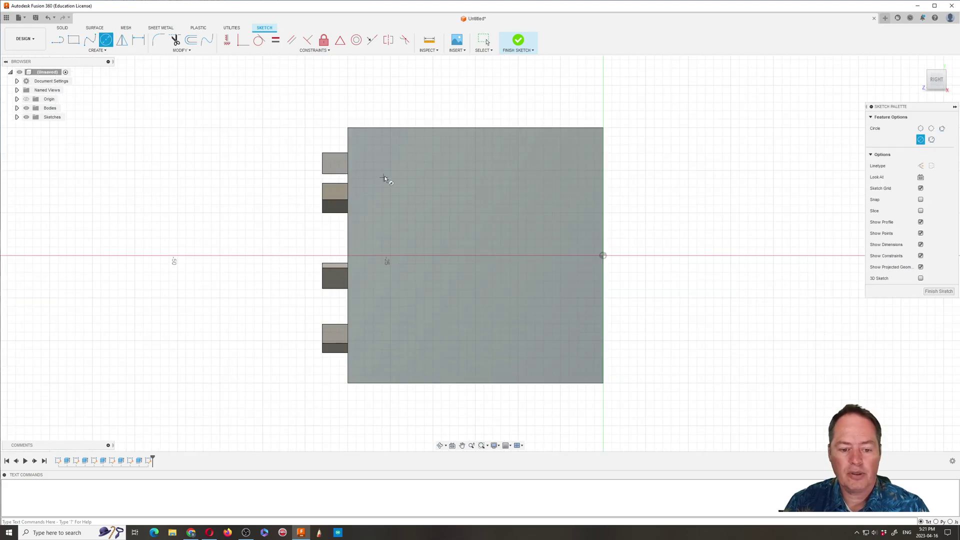
click(374, 156)
click(383, 165)
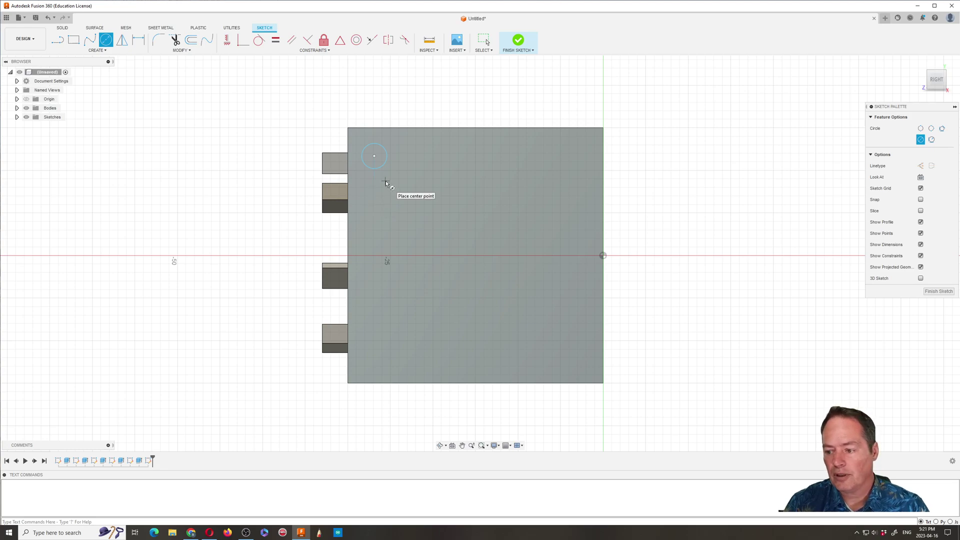
Step: Rectangular-pattern the circle into 4 columns × 5 rows spaced 23 mm apart
click(103, 51)
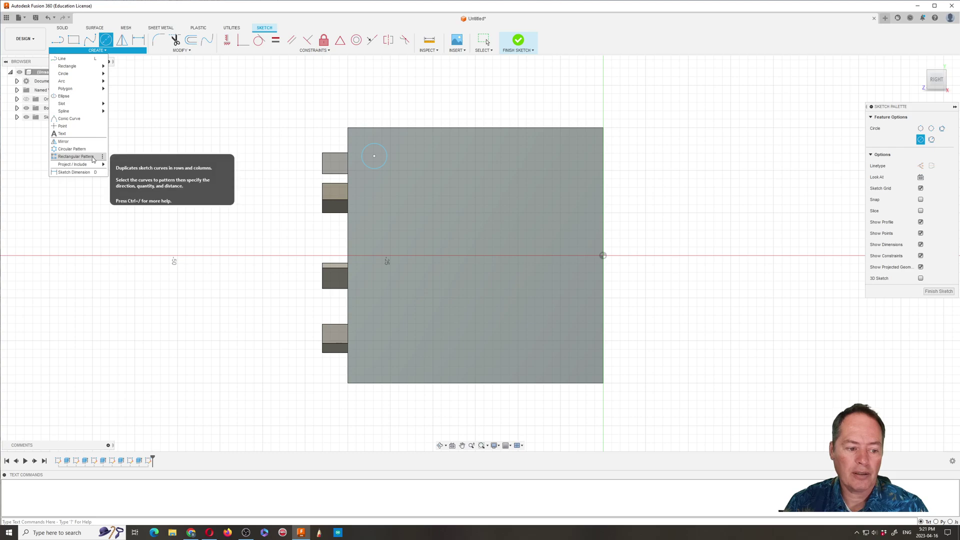
click(92, 157)
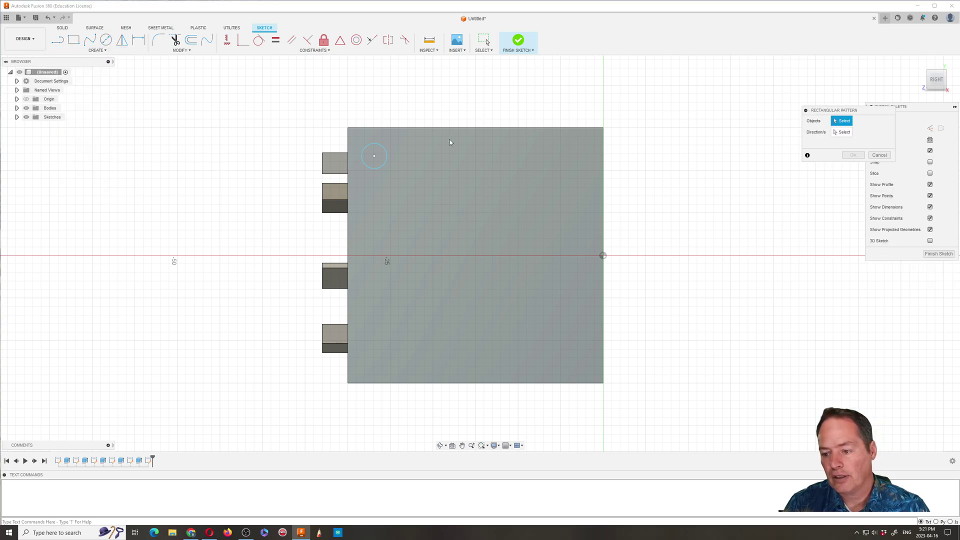
click(386, 159)
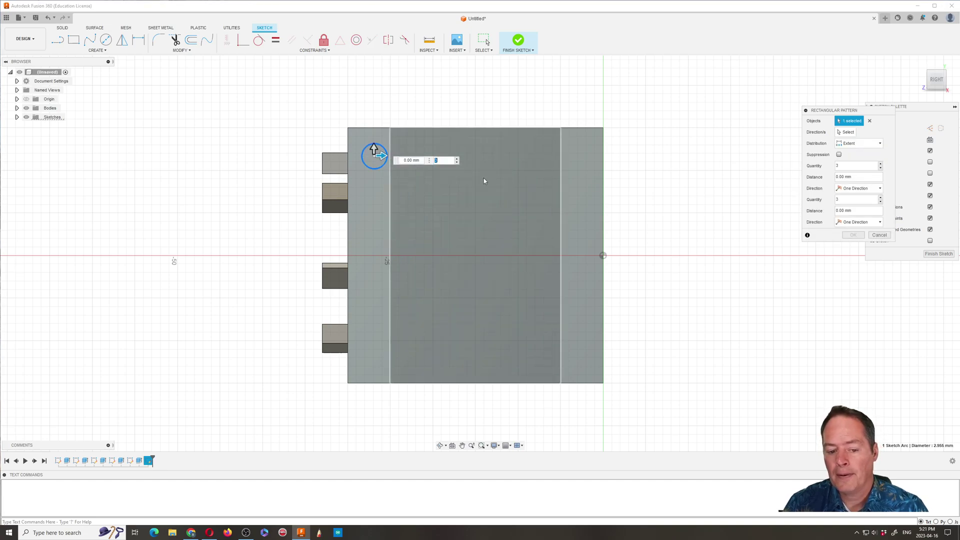
click(378, 153)
drag(390, 156, 577, 157)
key(Tab)
drag(373, 146, 374, 339)
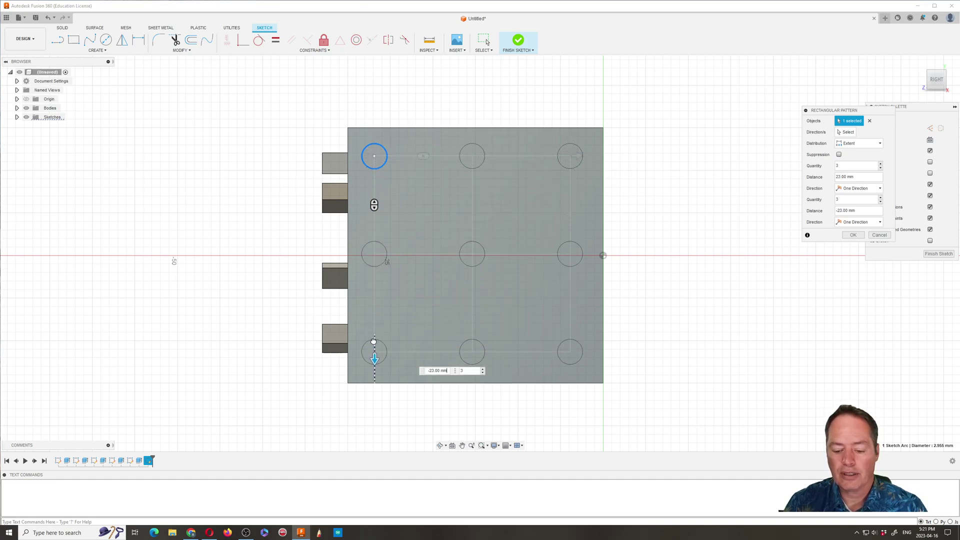
key(Tab)
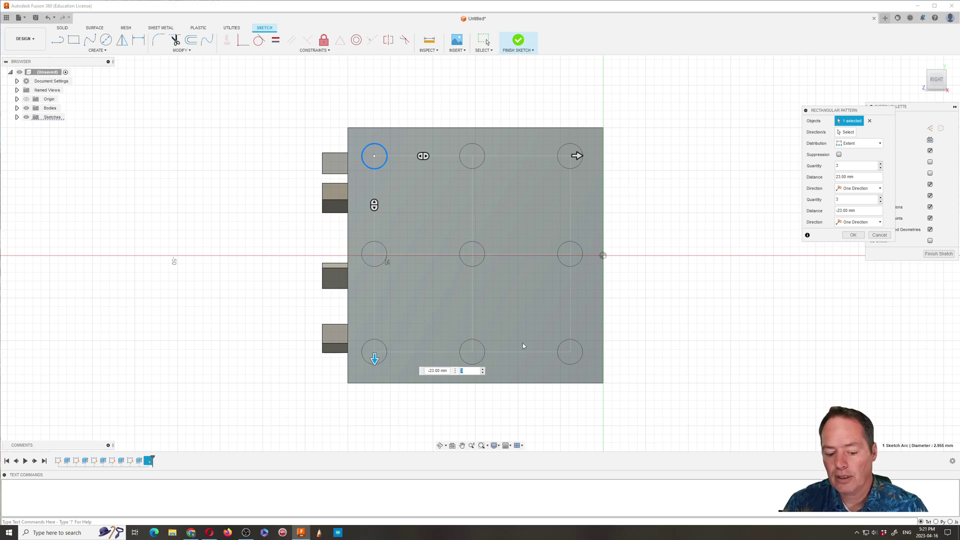
click(483, 370)
click(482, 370)
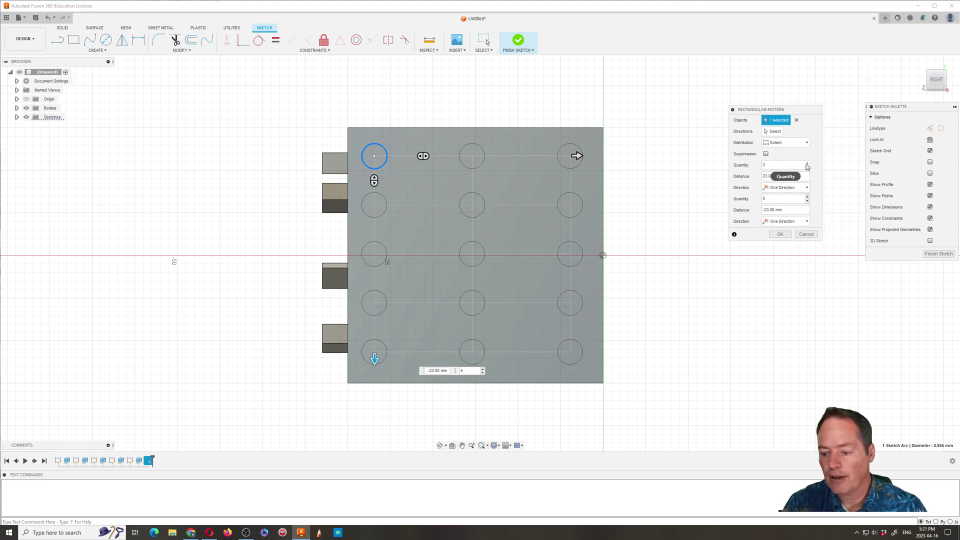
click(807, 163)
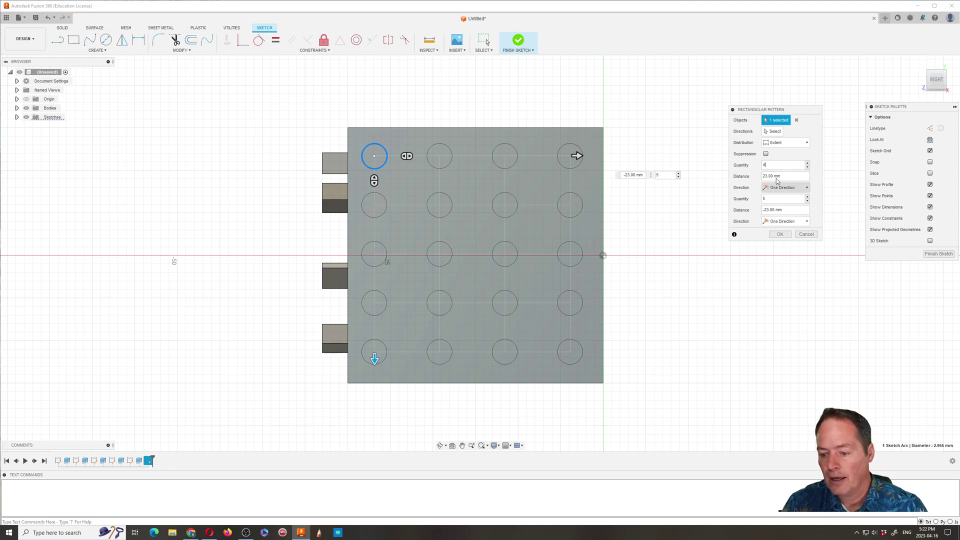
click(781, 235)
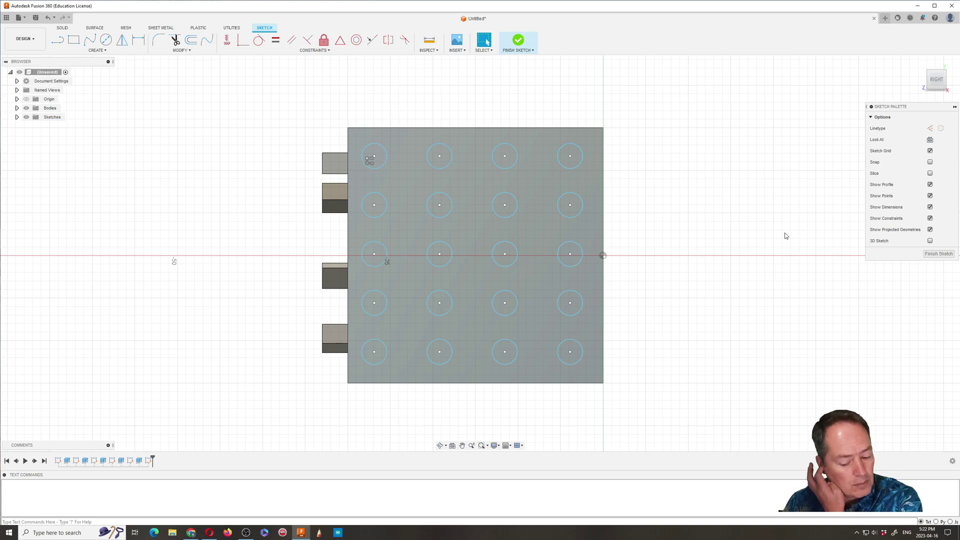
Step: Finish the circle-grid sketch, then orbit with Constrained Orbit and pan to a 3D view
click(518, 40)
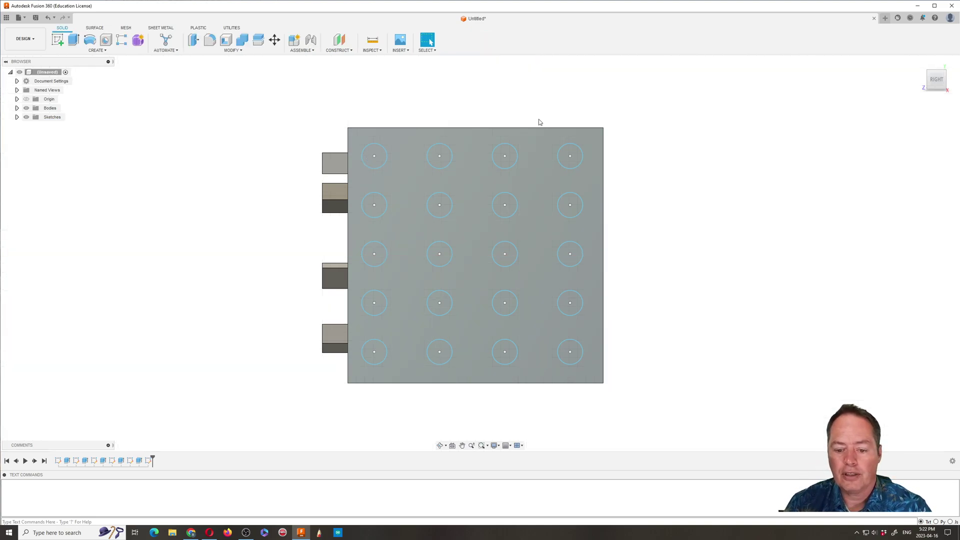
click(439, 446)
drag(550, 407, 465, 314)
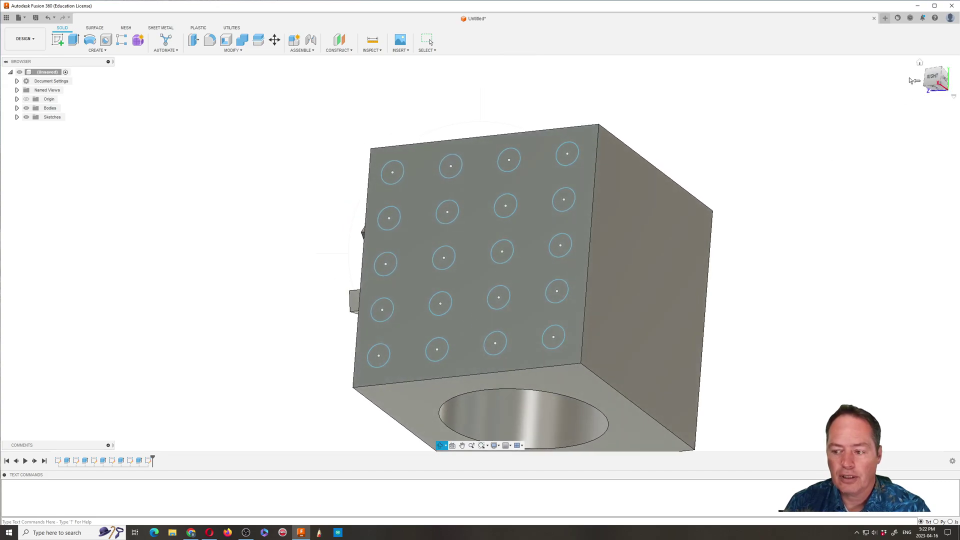
click(446, 445)
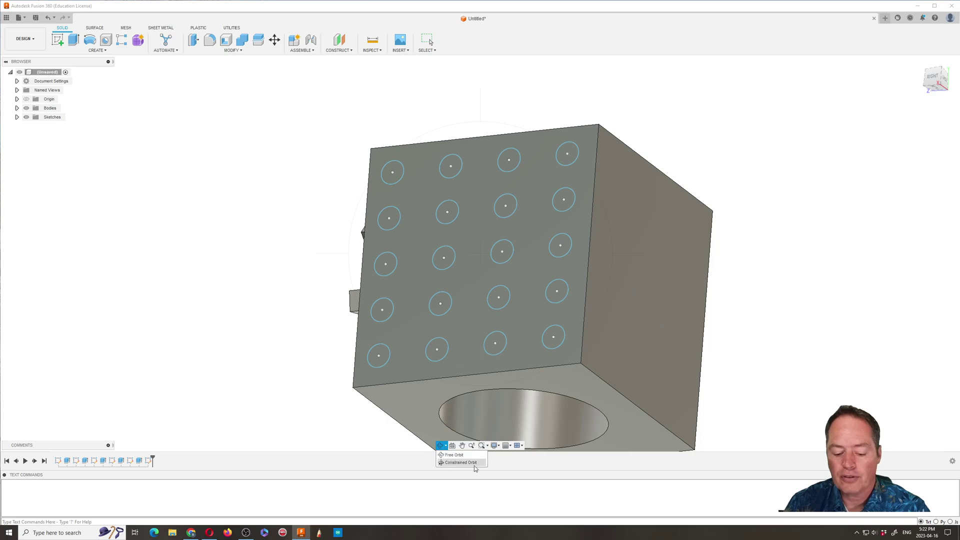
click(445, 462)
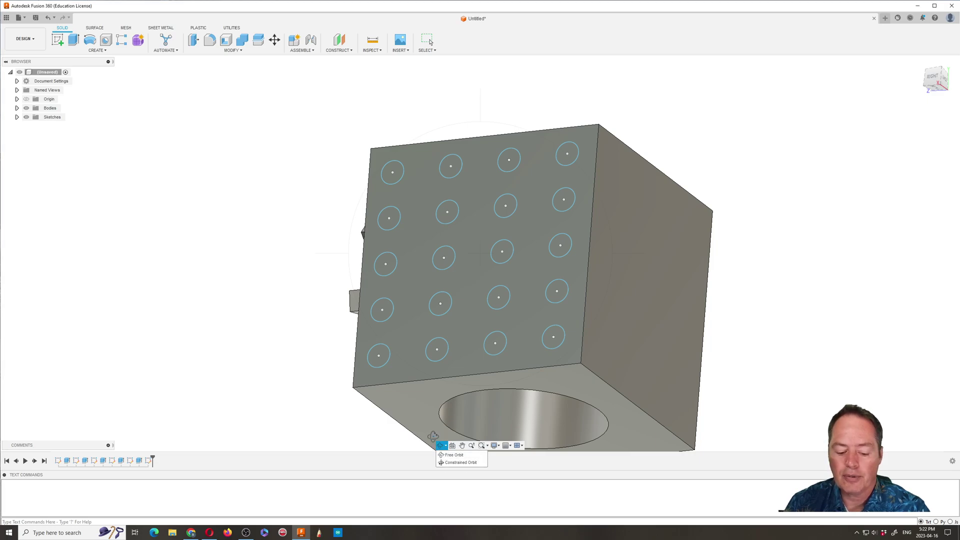
scroll(370, 427, up, 3)
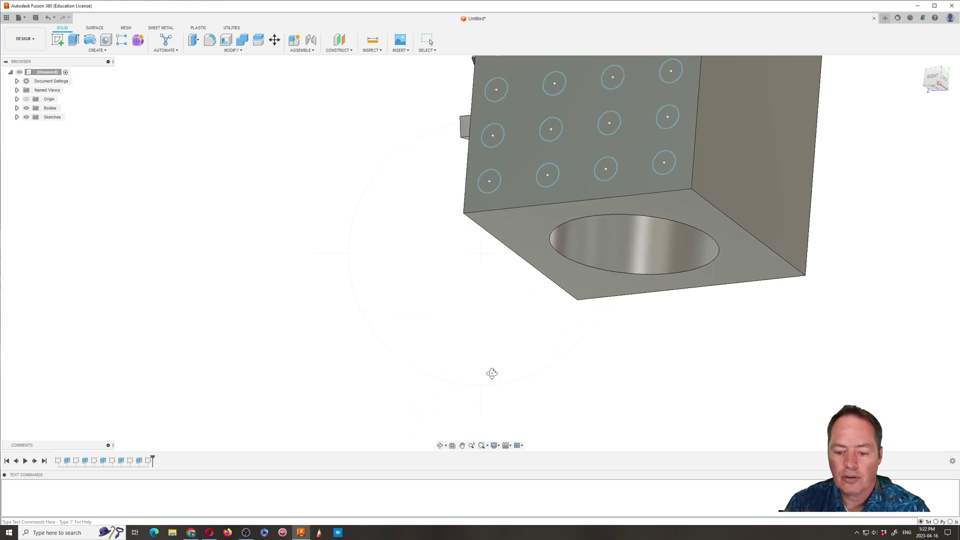
scroll(480, 355, down, 5)
scroll(600, 268, up, 2)
scroll(652, 184, down, 2)
scroll(679, 129, up, 3)
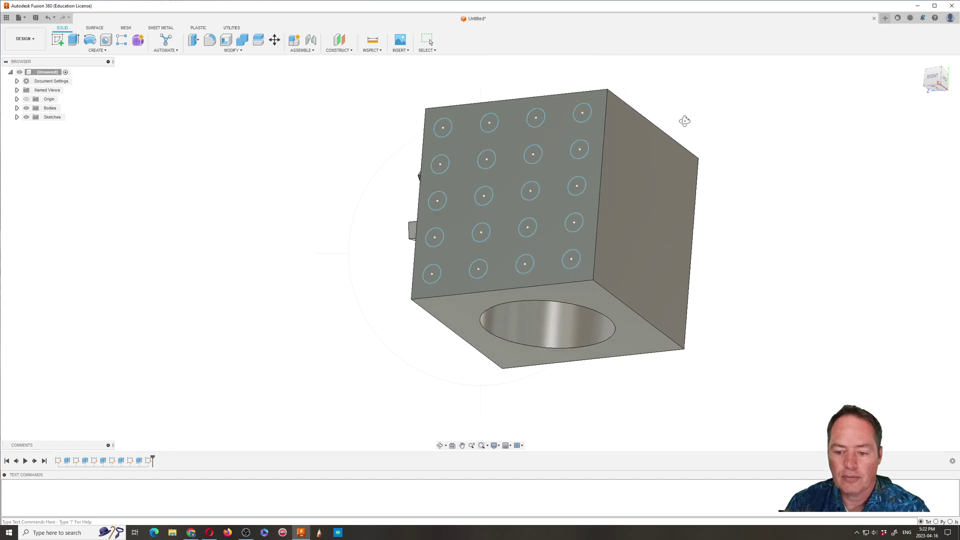
click(463, 446)
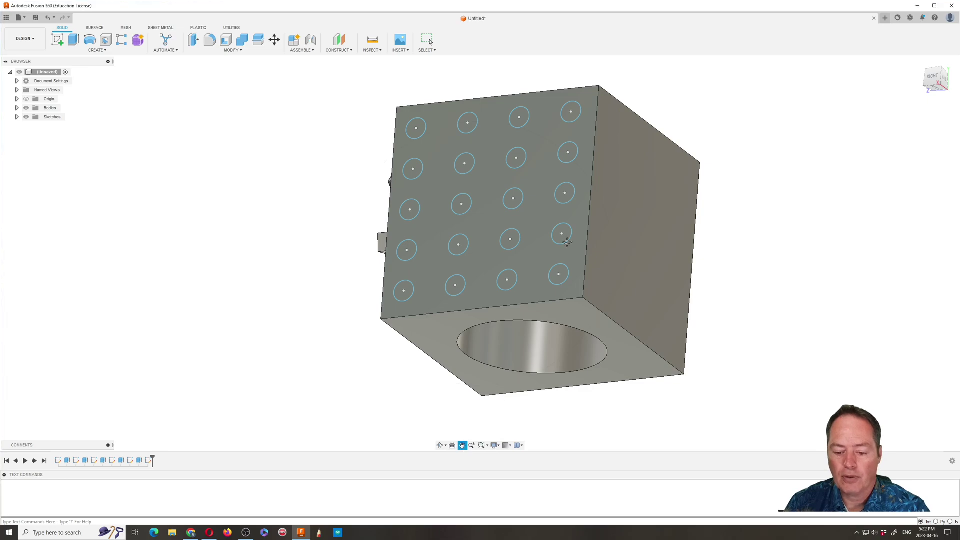
drag(538, 244, 519, 256)
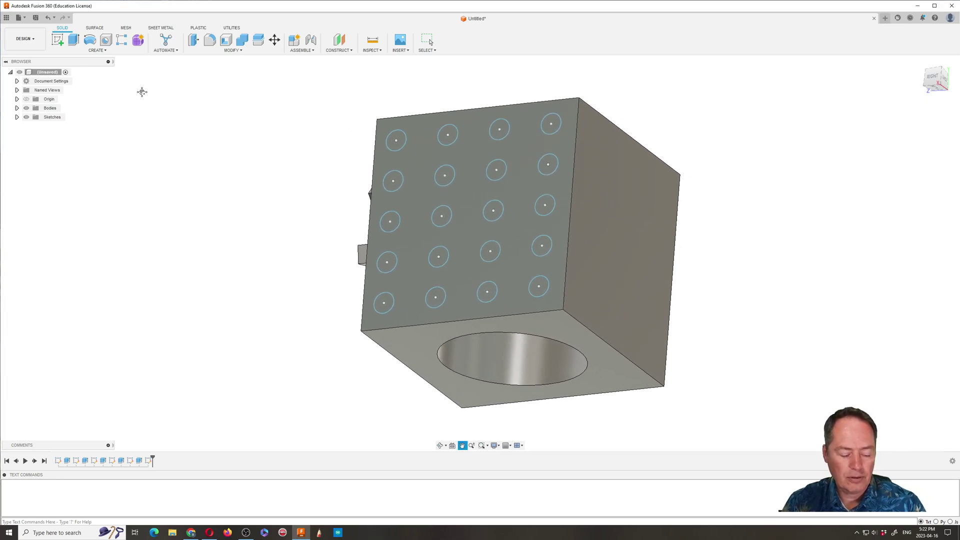
key(Escape)
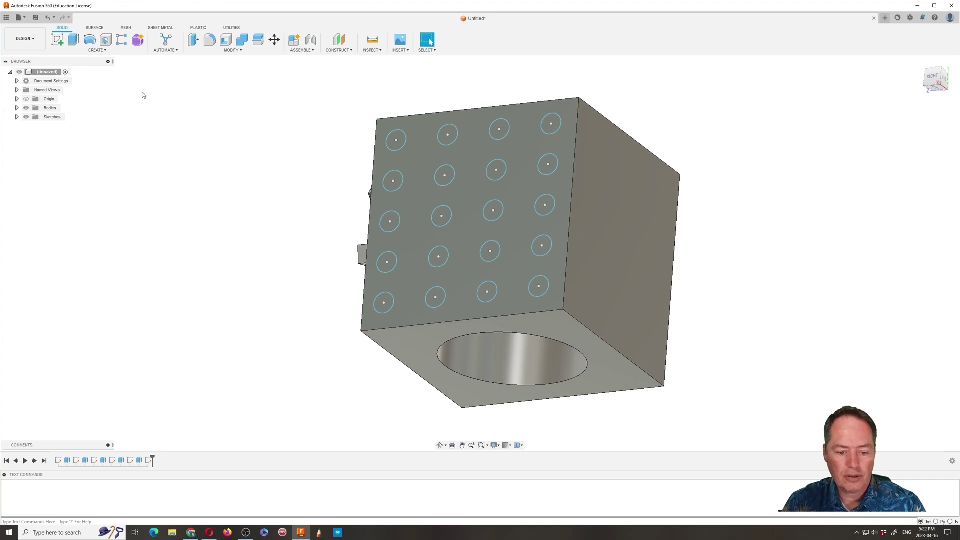
Step: Start an extrude and select the twelve circles of the top three rows
click(73, 42)
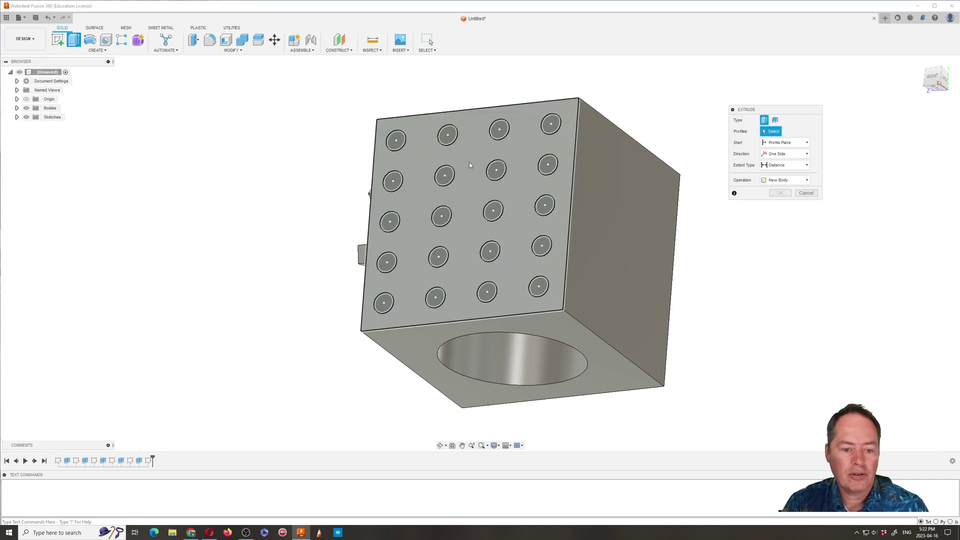
click(396, 140)
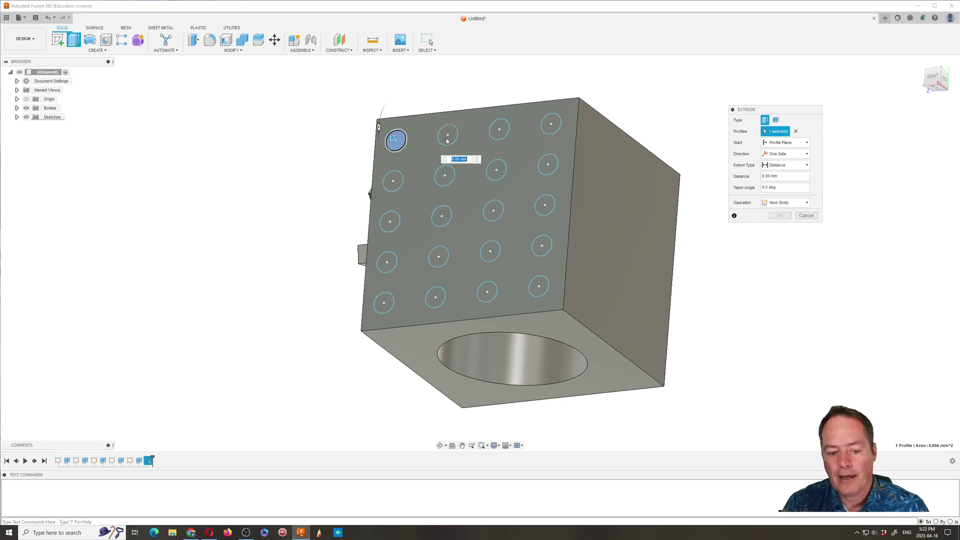
click(446, 134)
click(499, 128)
click(551, 124)
click(393, 181)
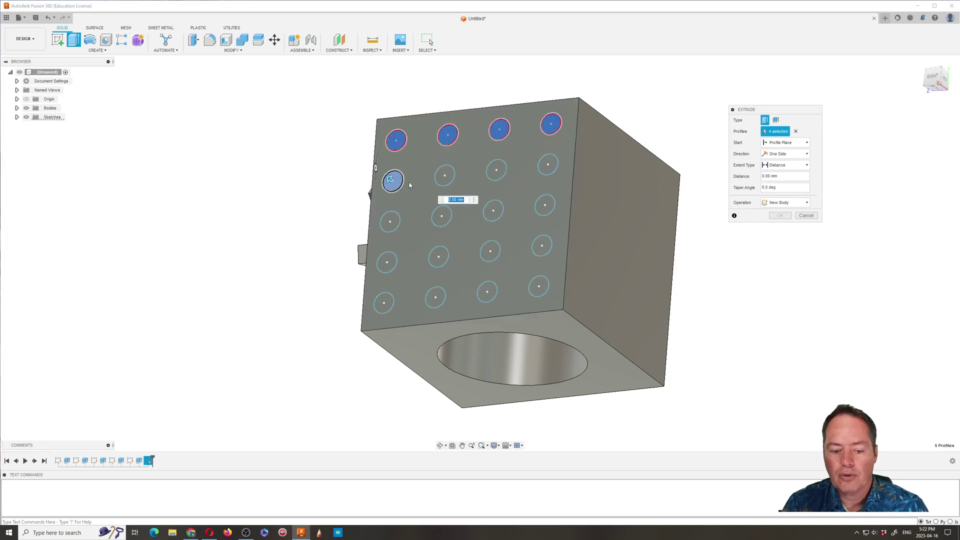
click(444, 174)
click(496, 170)
click(548, 163)
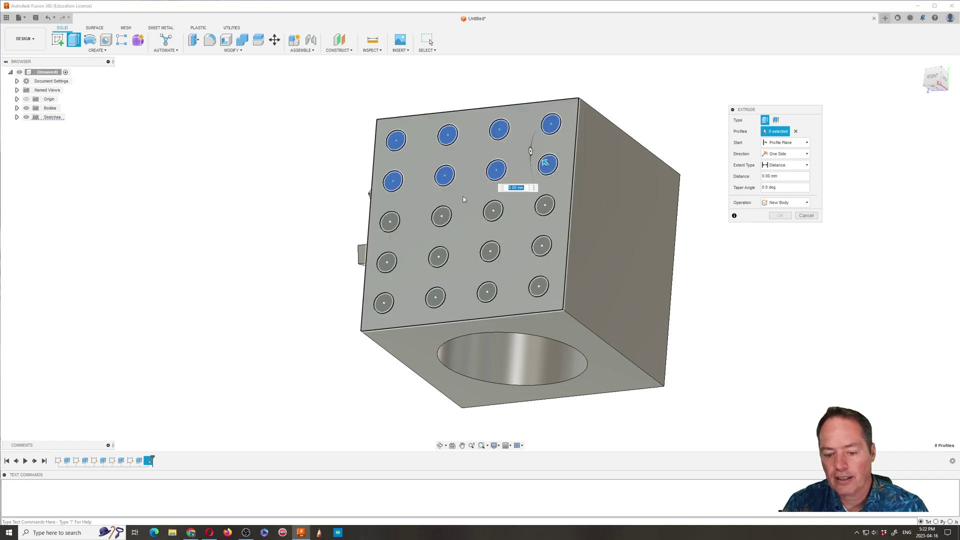
click(391, 221)
click(442, 216)
click(494, 209)
click(544, 205)
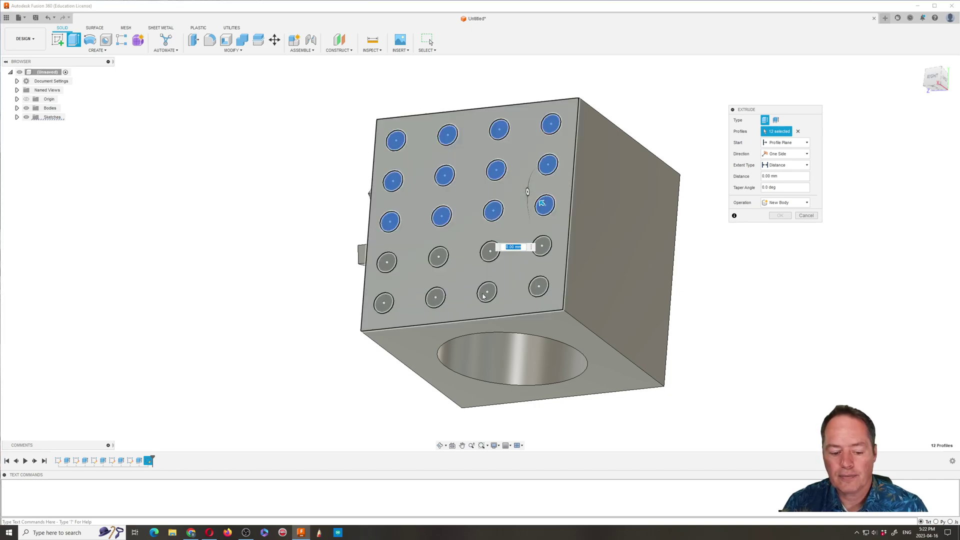
Step: Add the remaining eight circles and cut all twenty 2 mm into the face
click(538, 286)
click(486, 291)
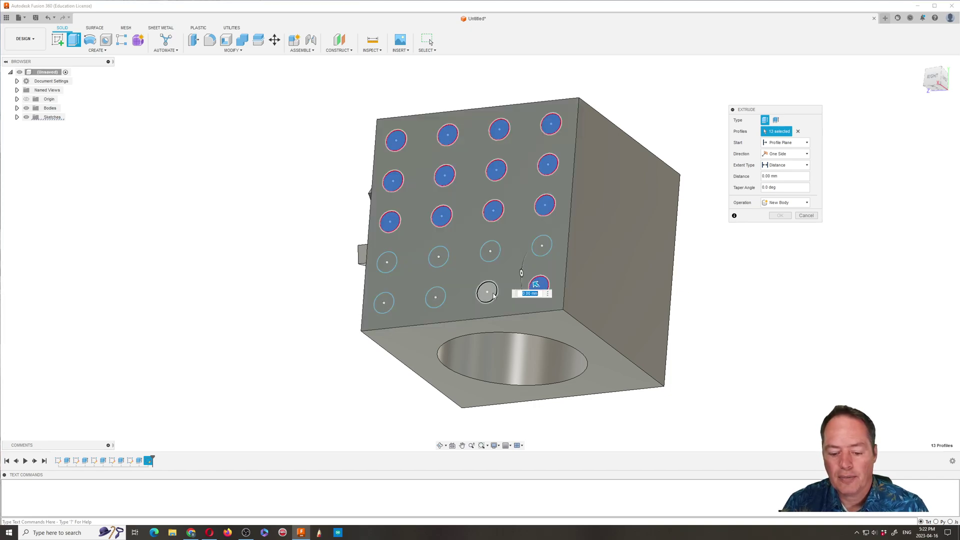
click(434, 298)
click(384, 302)
click(390, 261)
click(439, 256)
click(489, 250)
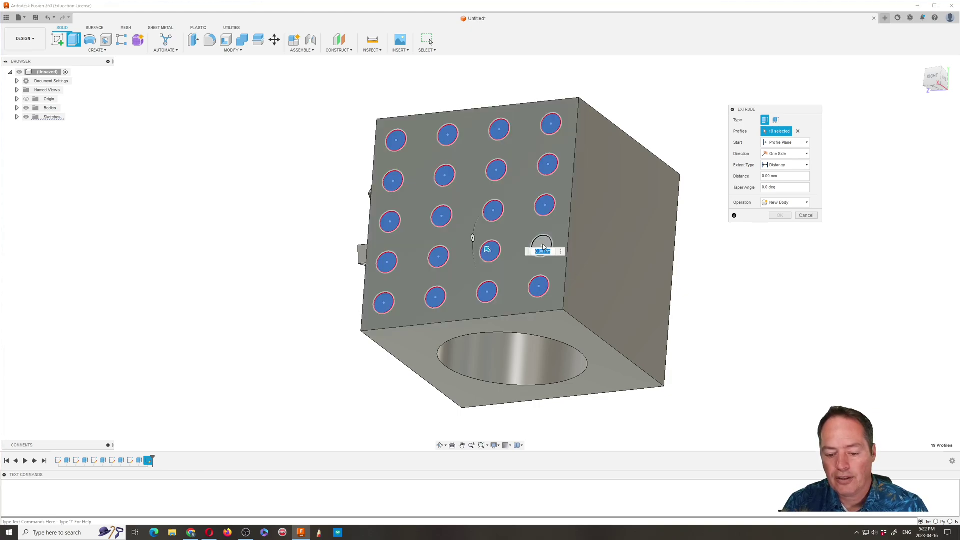
click(541, 245)
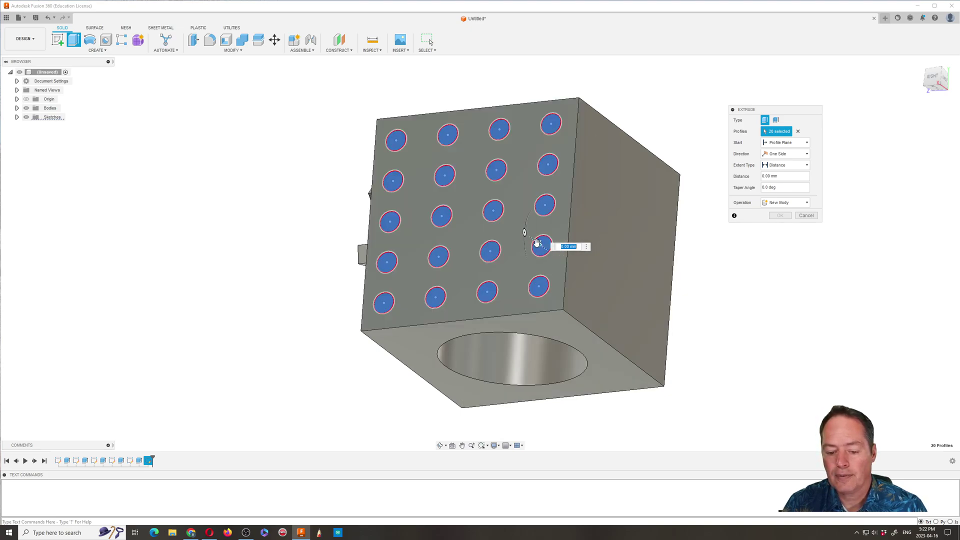
drag(536, 242, 551, 252)
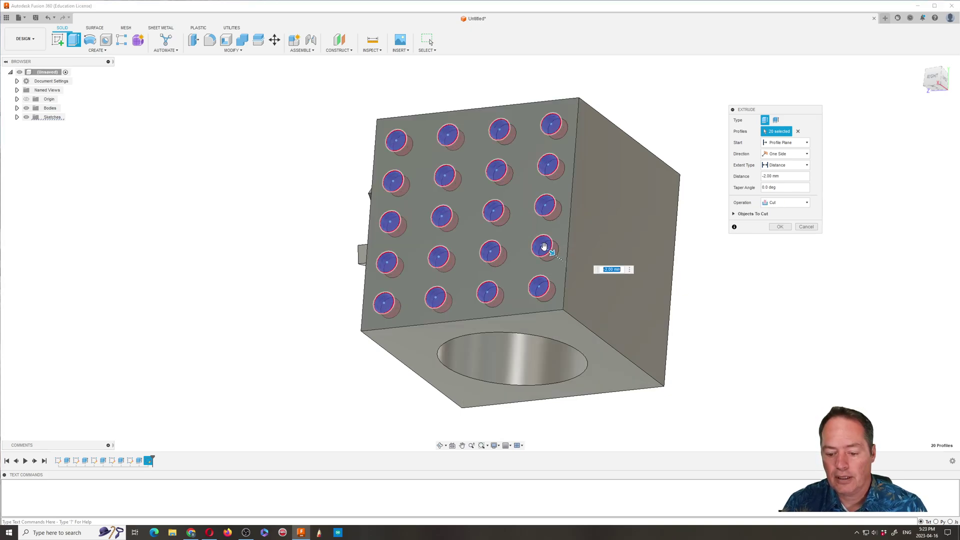
click(780, 227)
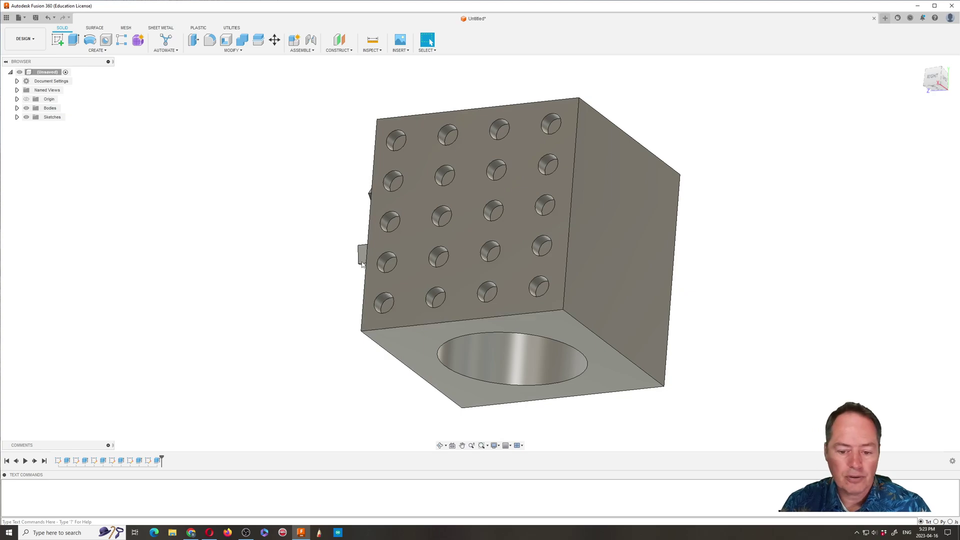
Step: Create a sketch on the cube's blank side face and choose the Text tool
click(97, 50)
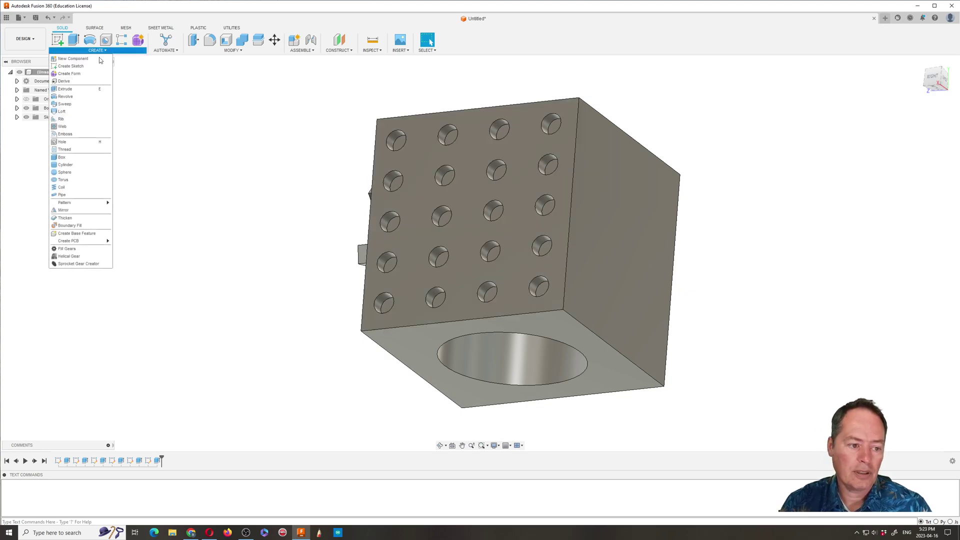
click(70, 66)
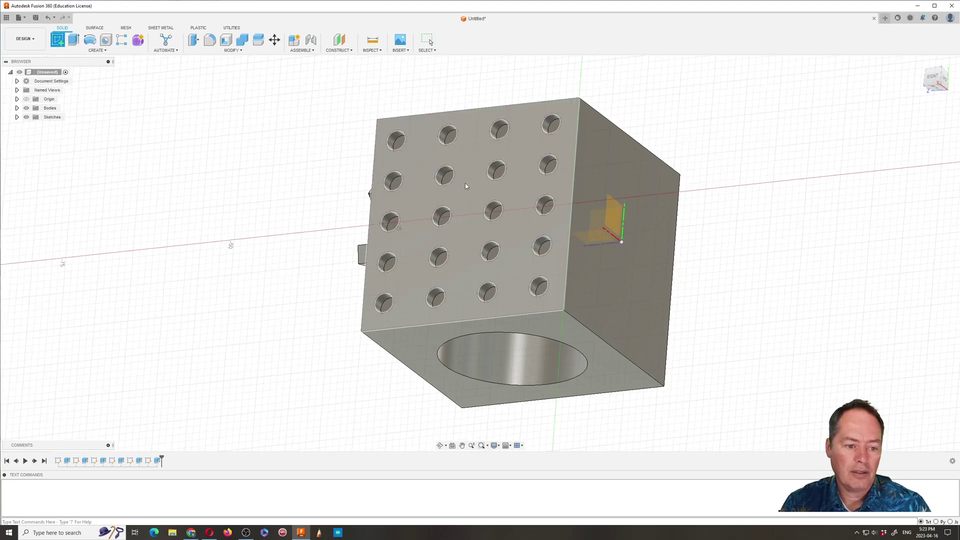
click(600, 263)
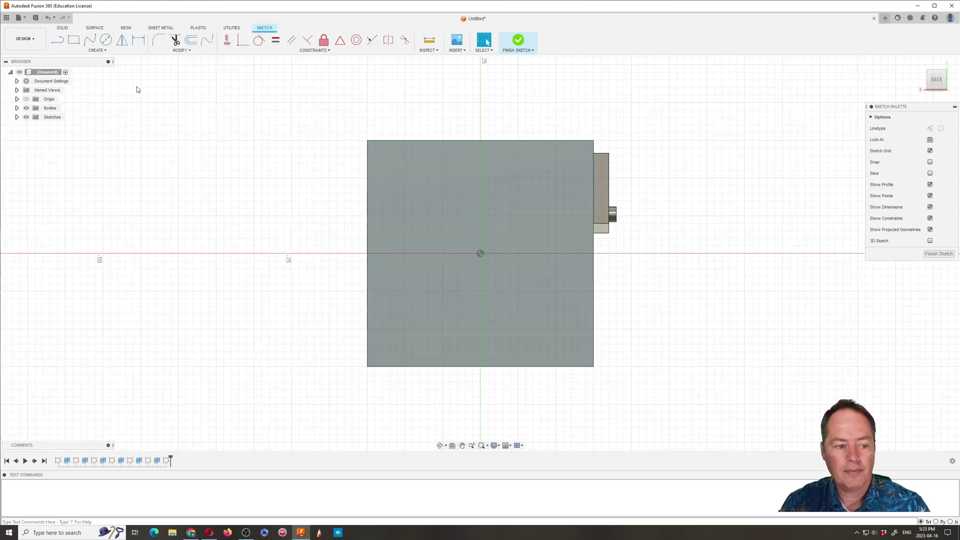
click(105, 51)
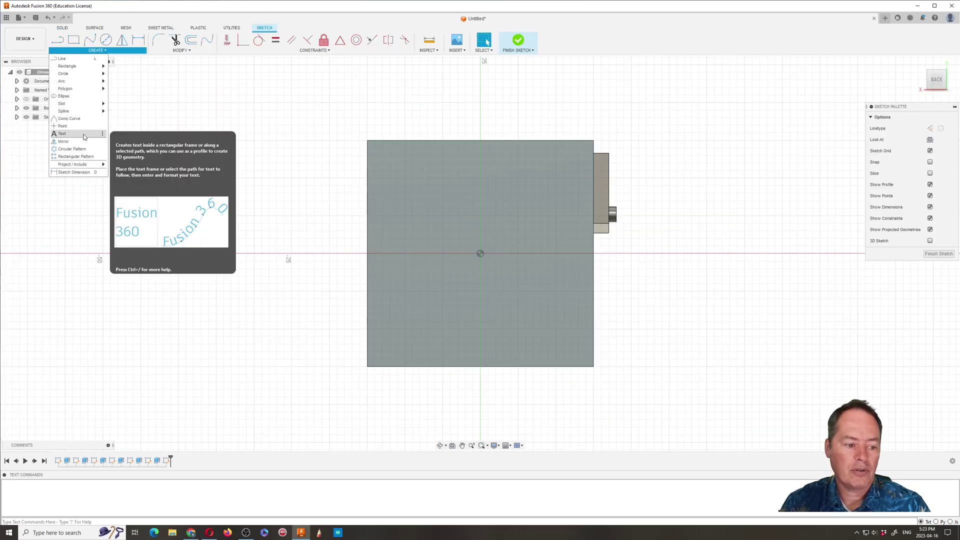
click(84, 136)
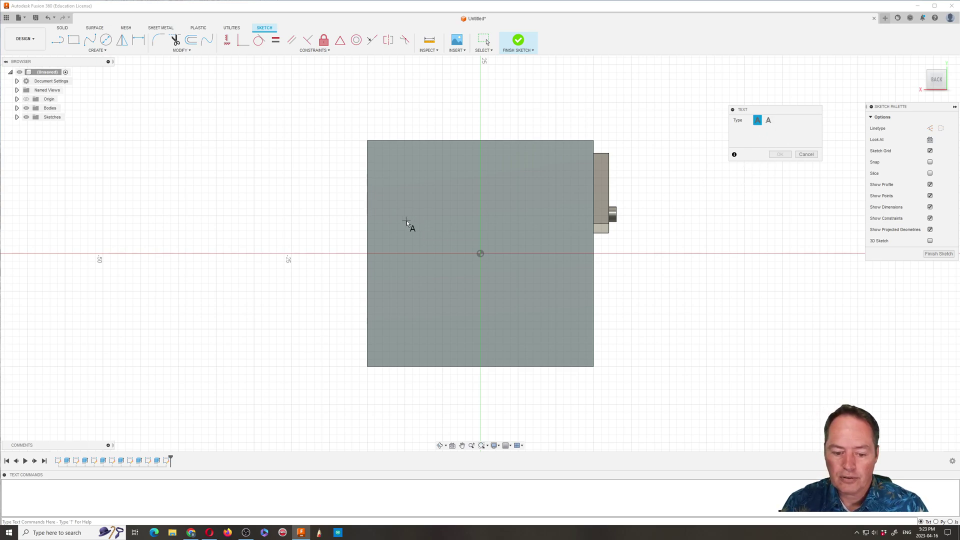
Step: Place a text box reading 'Winters' in bold italic, centre/middle aligned, 5 mm tall
click(552, 289)
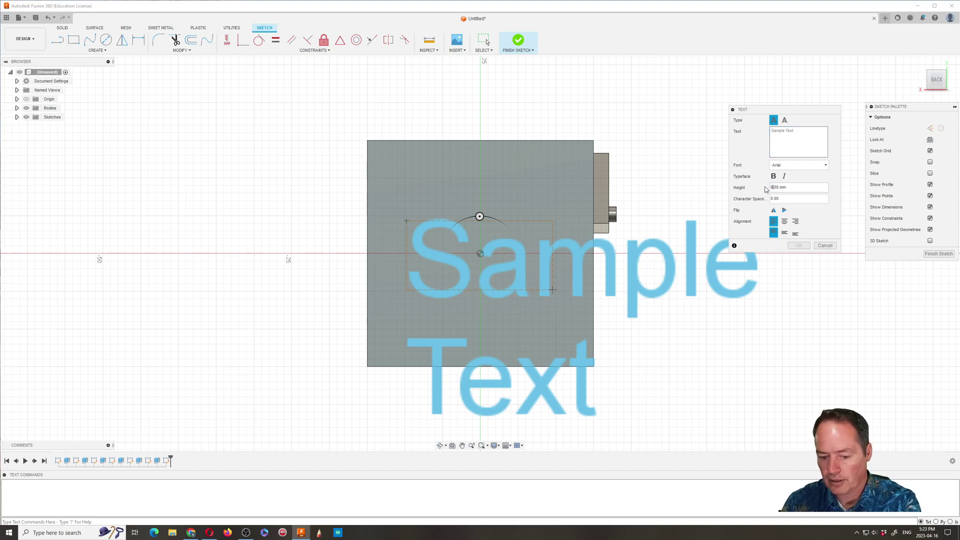
key(Return)
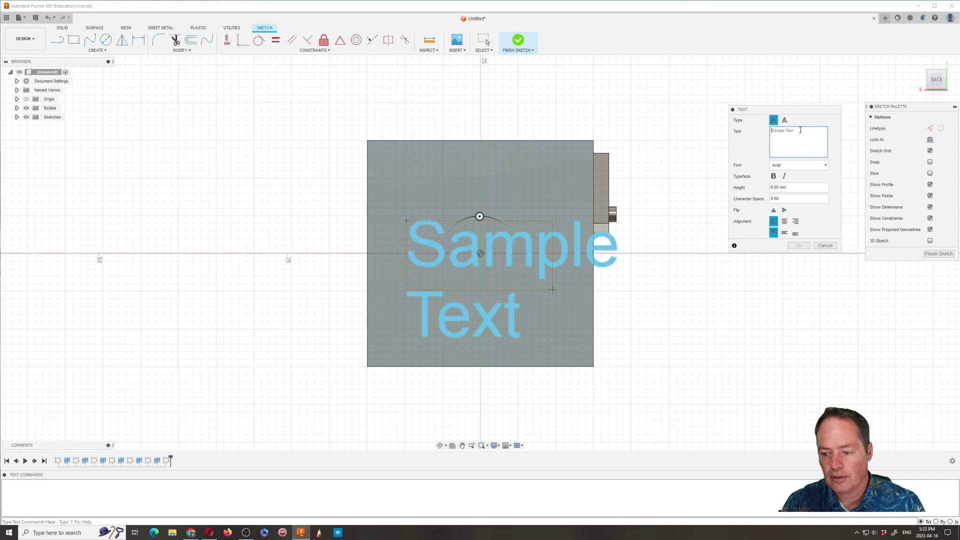
text(Winters)
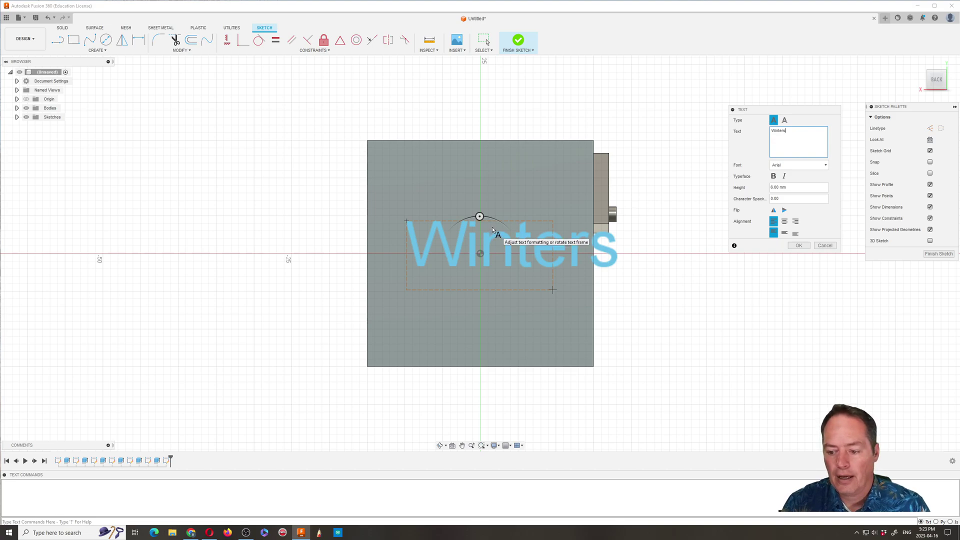
click(774, 176)
click(784, 177)
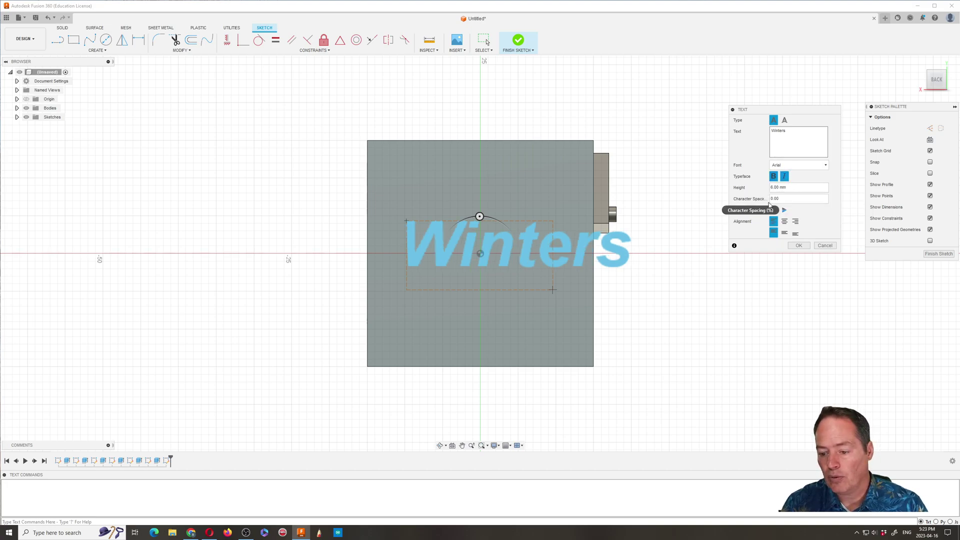
click(784, 222)
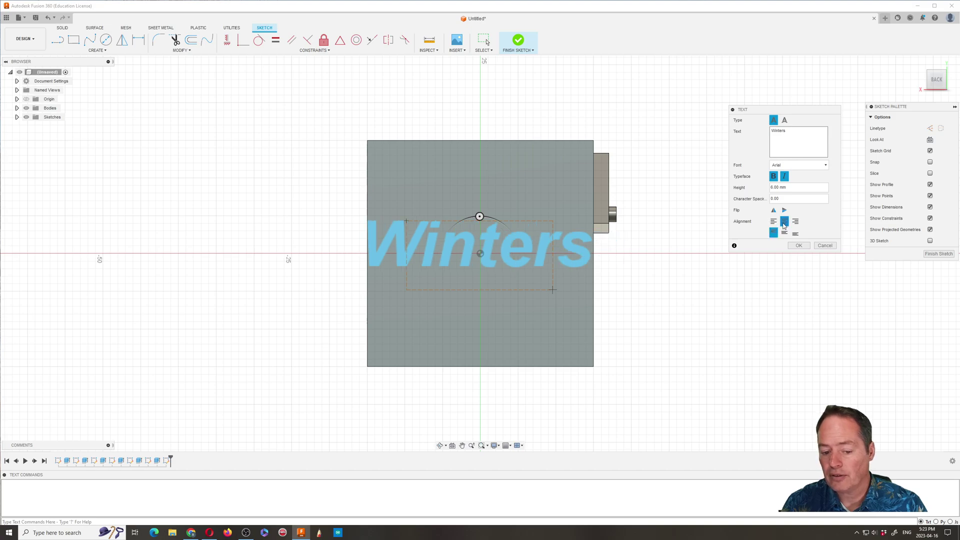
click(785, 233)
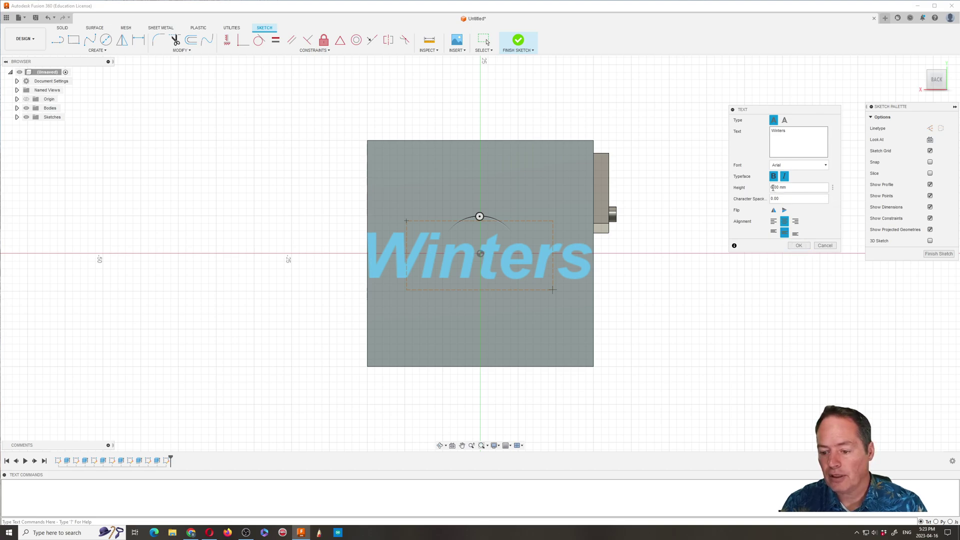
text(5)
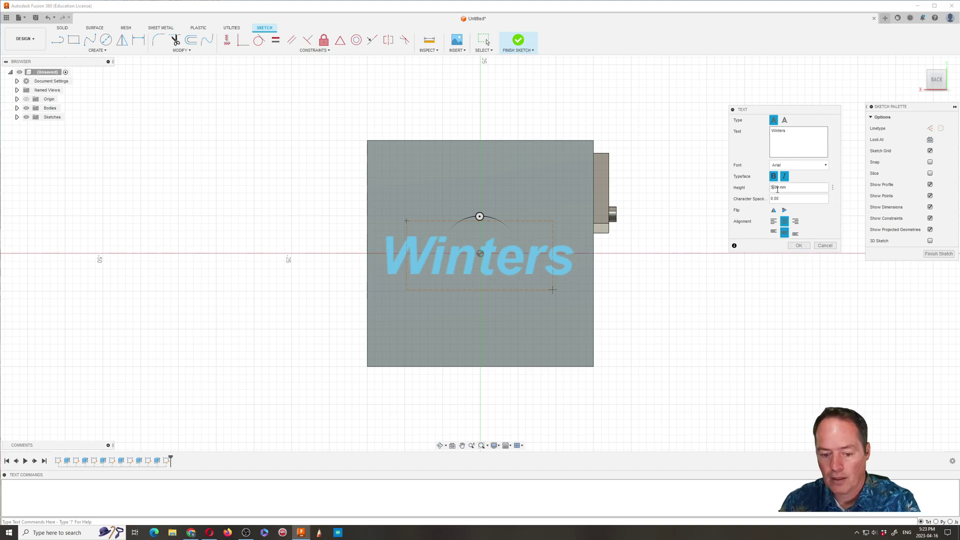
click(799, 245)
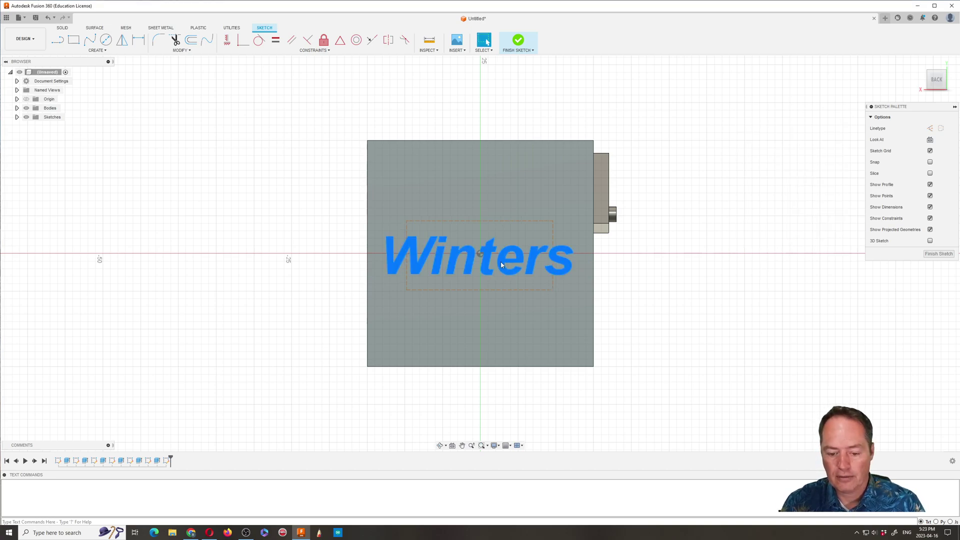
Step: Move the Winters text higher on the face and finish the sketch
mouse_move(502, 265)
mouse_down()
mouse_move(505, 194)
mouse_move(503, 208)
mouse_up()
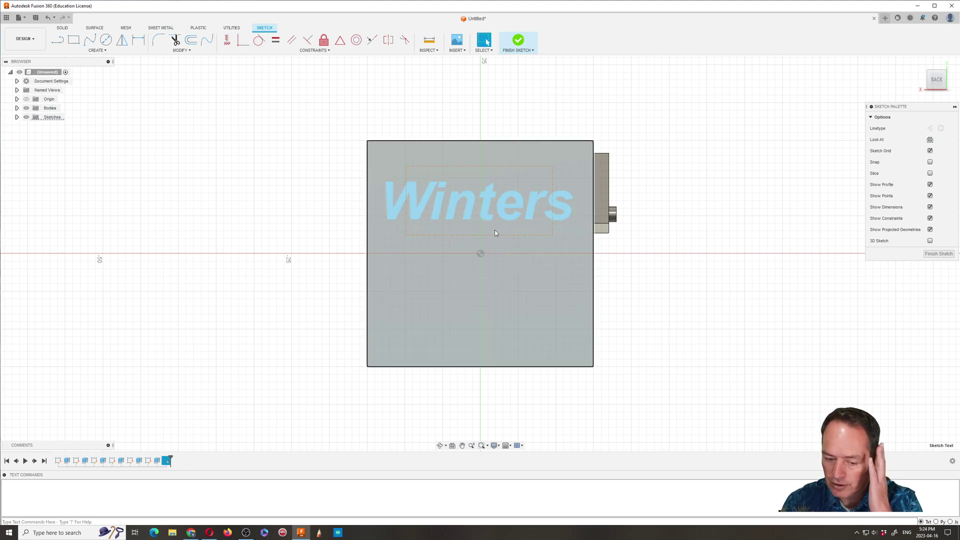
key(Escape)
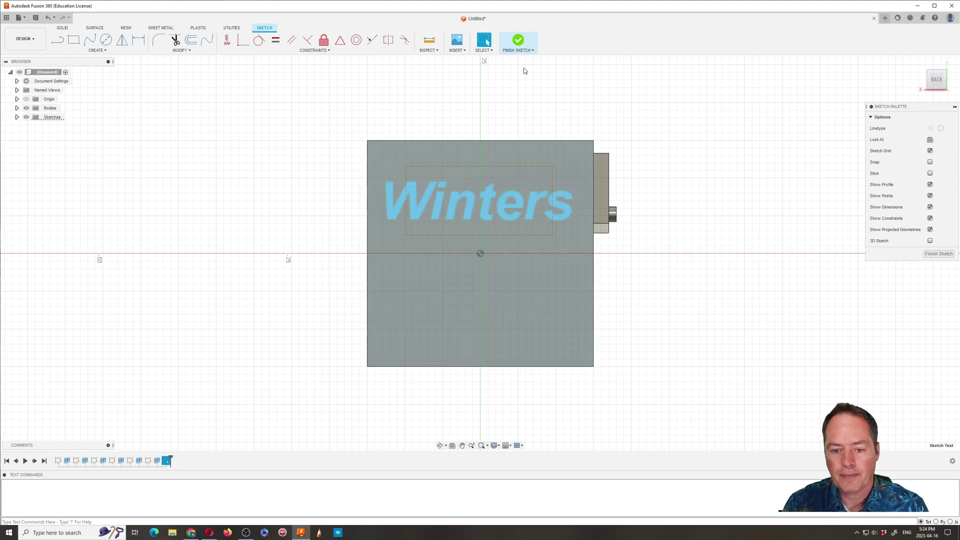
click(518, 41)
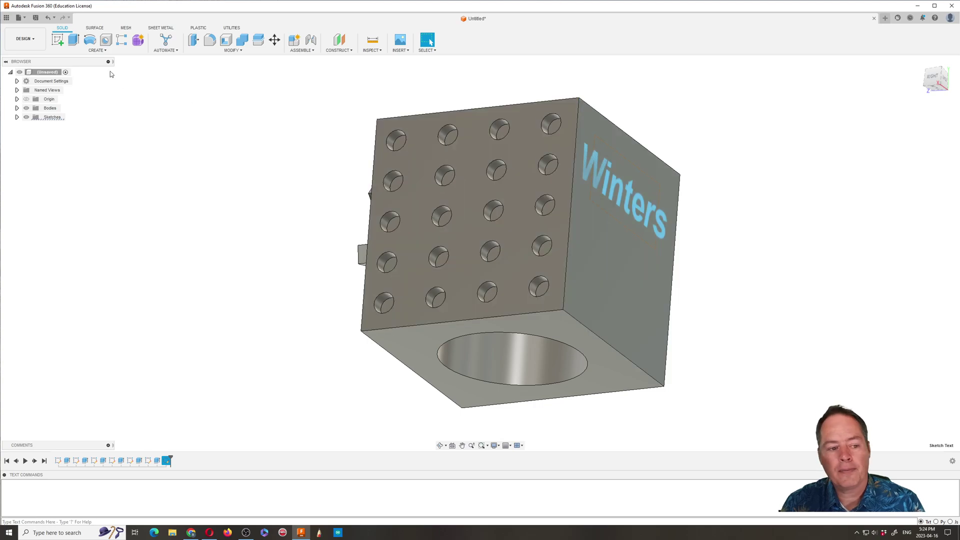
Step: Extrude the Winters text profile to engrave it 1 mm deep into the side face
click(74, 40)
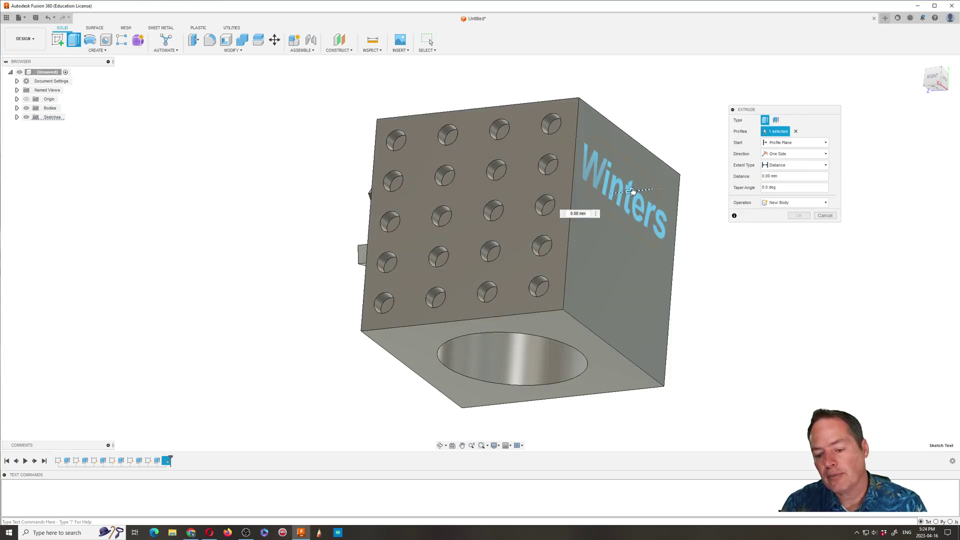
drag(633, 191, 663, 243)
click(798, 228)
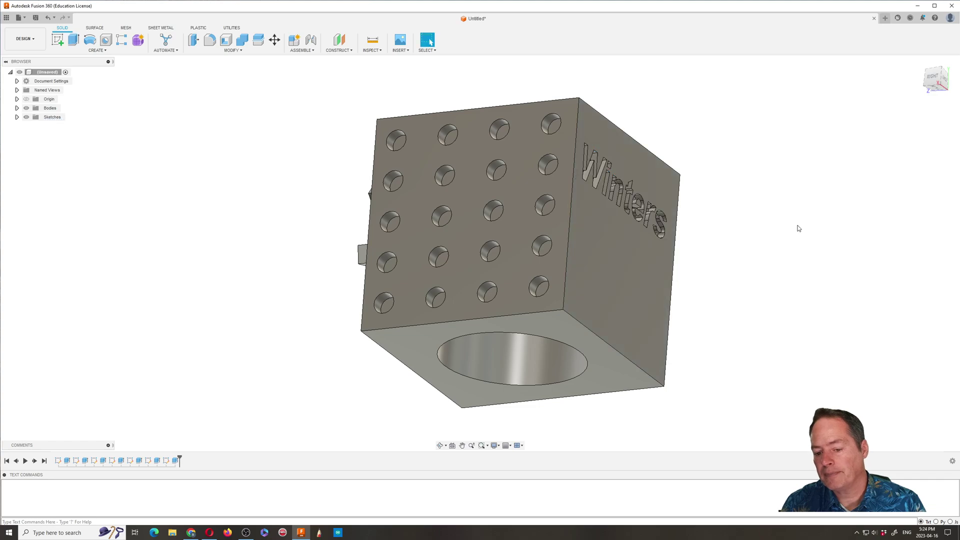
click(439, 446)
Step: Orbit the cube around to its triangle-and-slot side and open the CREATE menu
drag(535, 286, 465, 287)
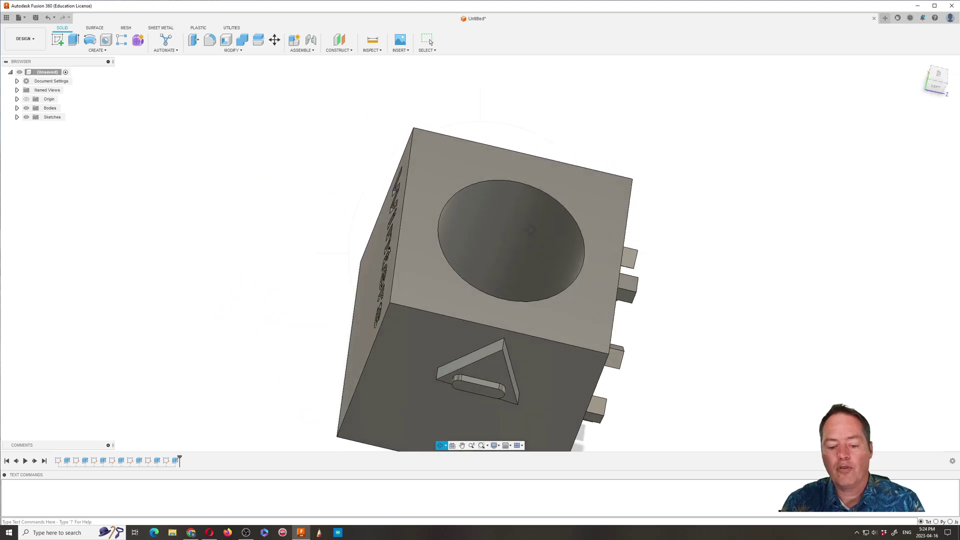
drag(536, 343, 520, 295)
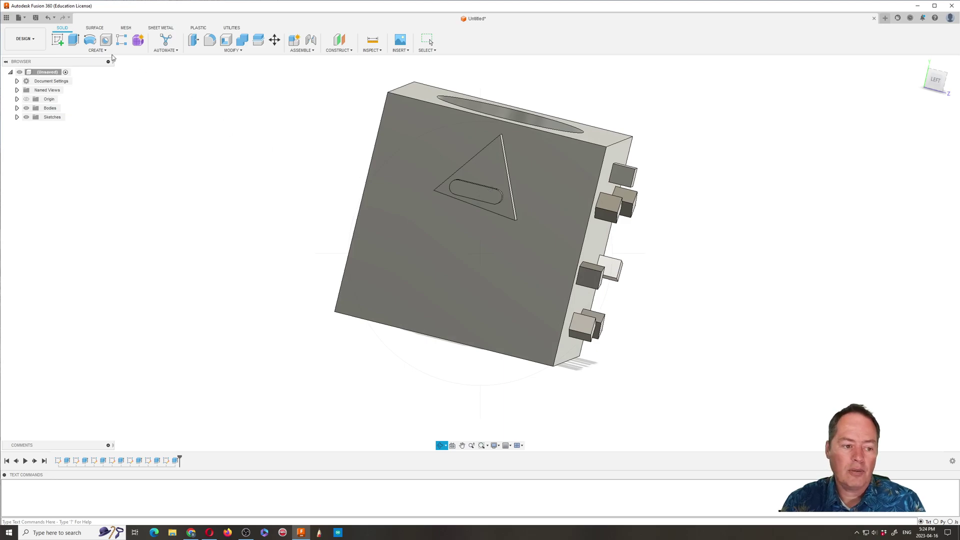
click(97, 50)
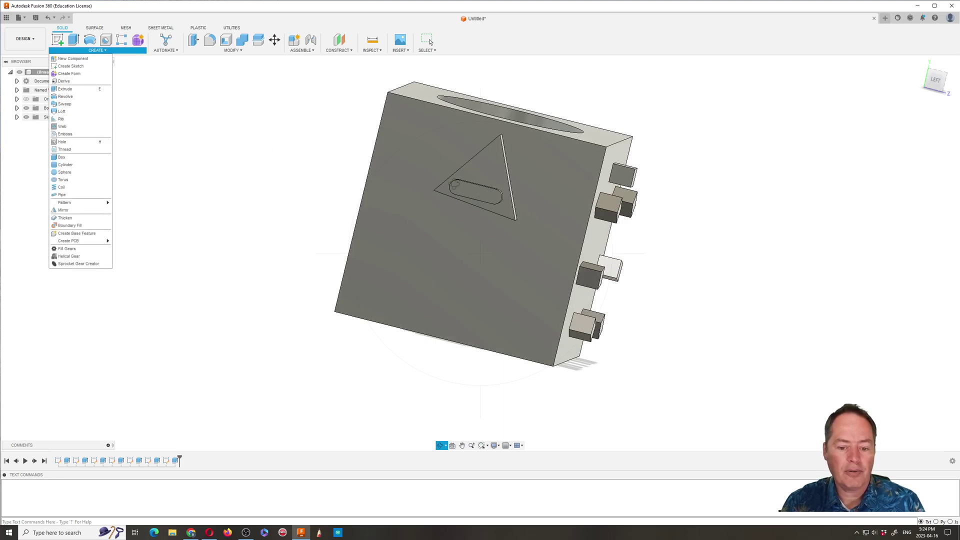